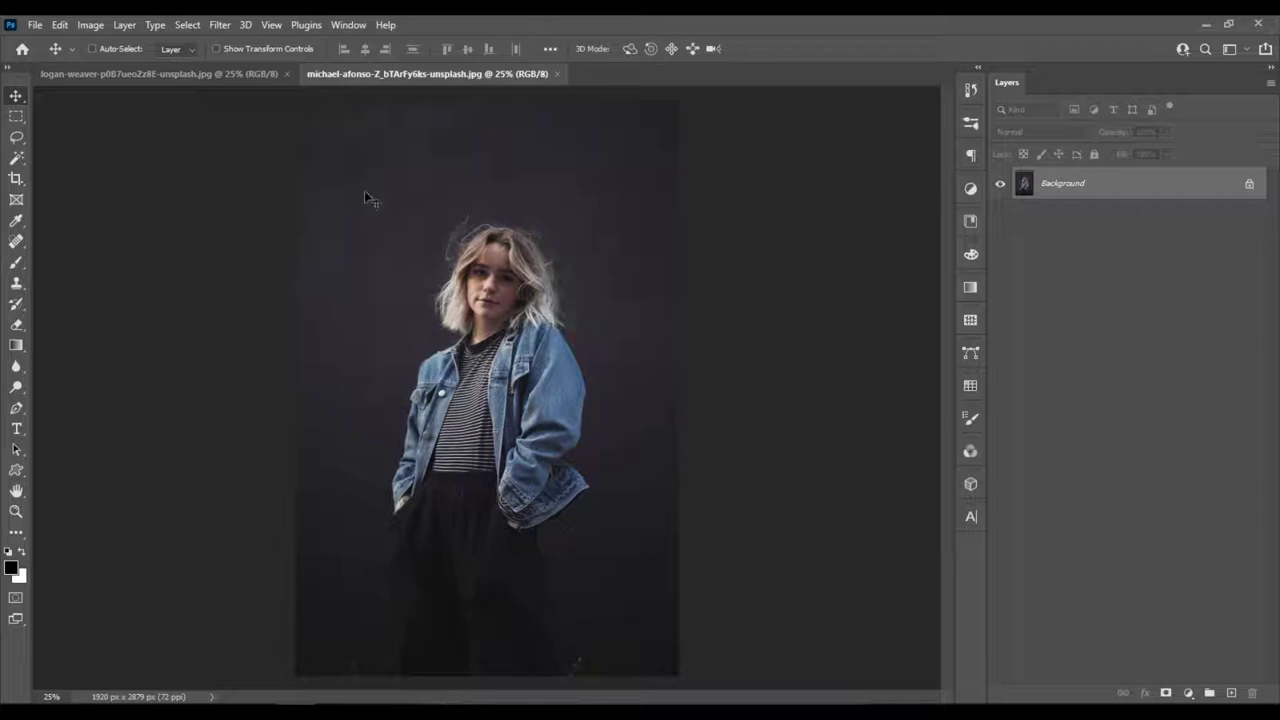
Step: Choose the Crop tool with the 1280 x 720 px preset on the girl's photo
click(18, 179)
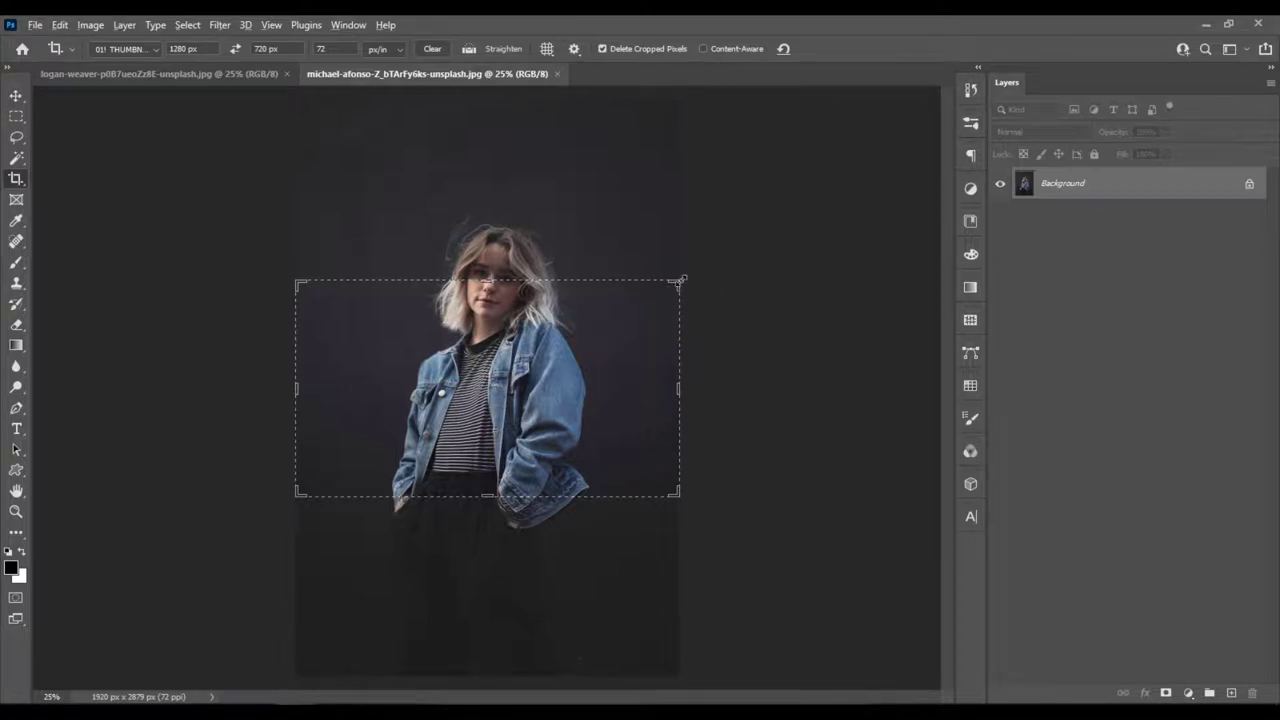
Step: Extend the crop frame past the photo, place the girl at the left, and apply the crop
drag(680, 282, 869, 179)
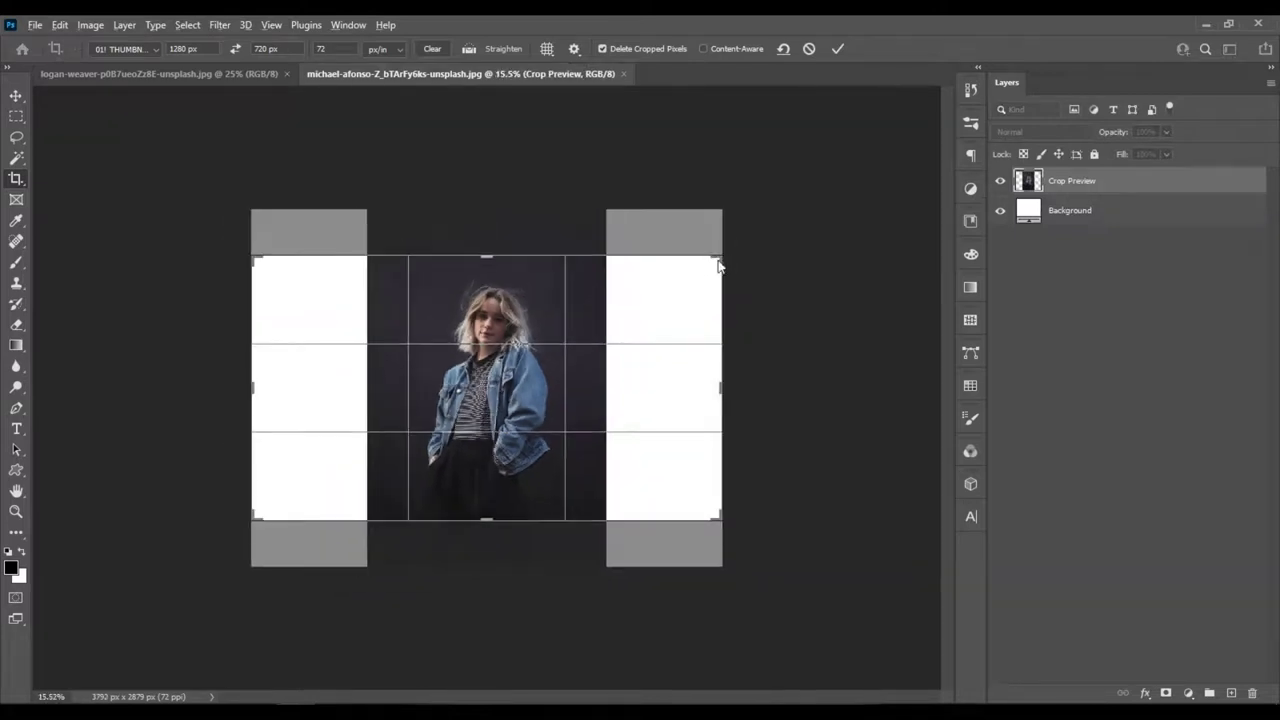
drag(648, 287, 563, 278)
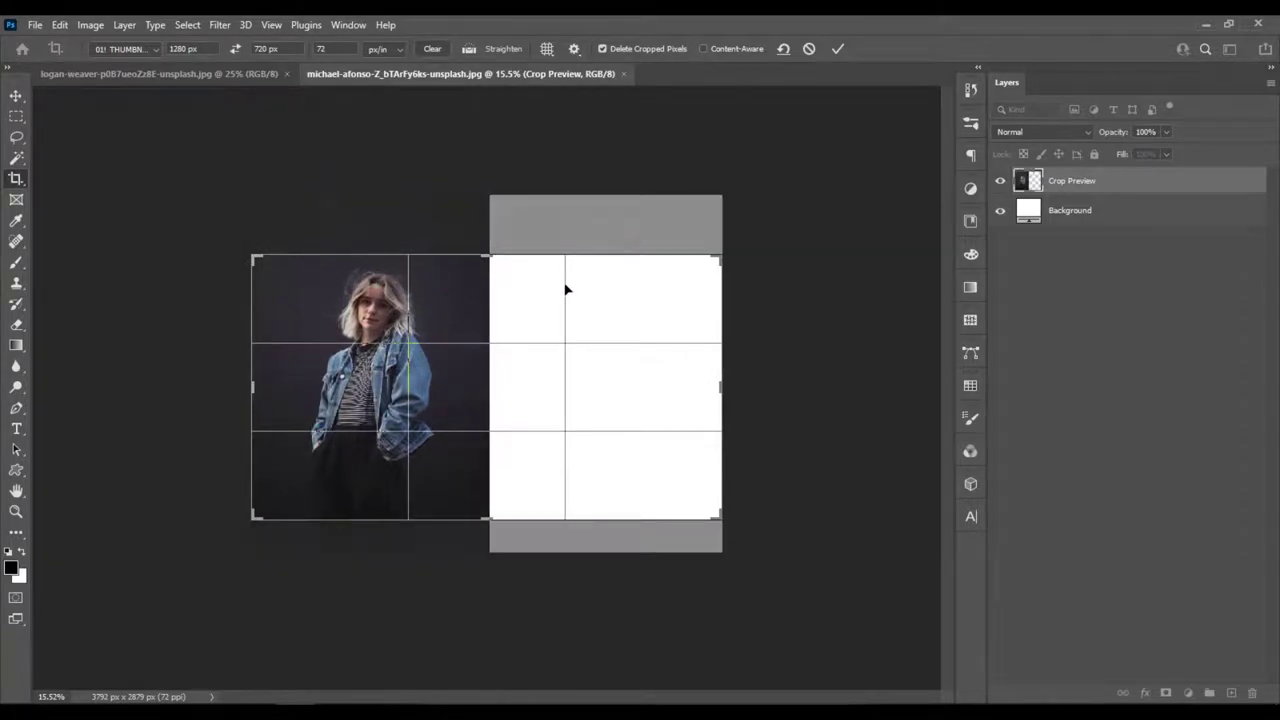
drag(721, 257, 774, 226)
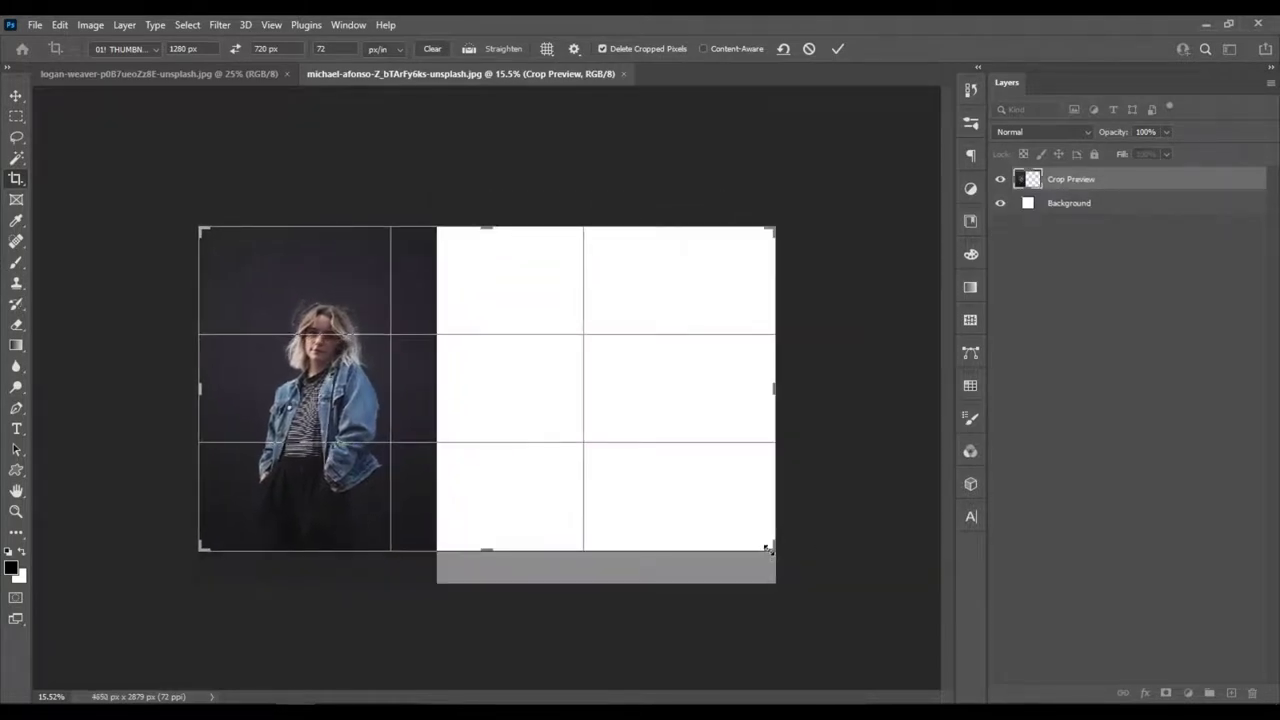
mouse_move(768, 548)
mouse_down()
mouse_move(766, 530)
mouse_move(749, 543)
mouse_up()
drag(655, 445, 669, 422)
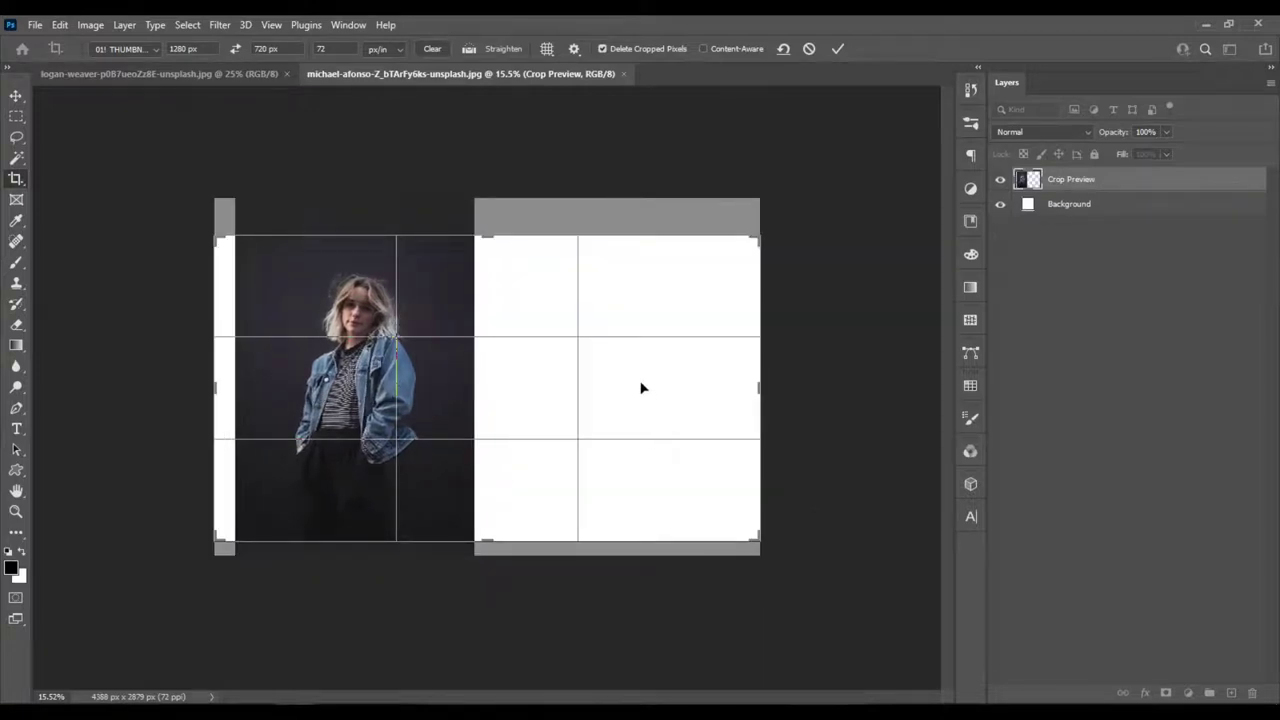
drag(567, 477, 571, 457)
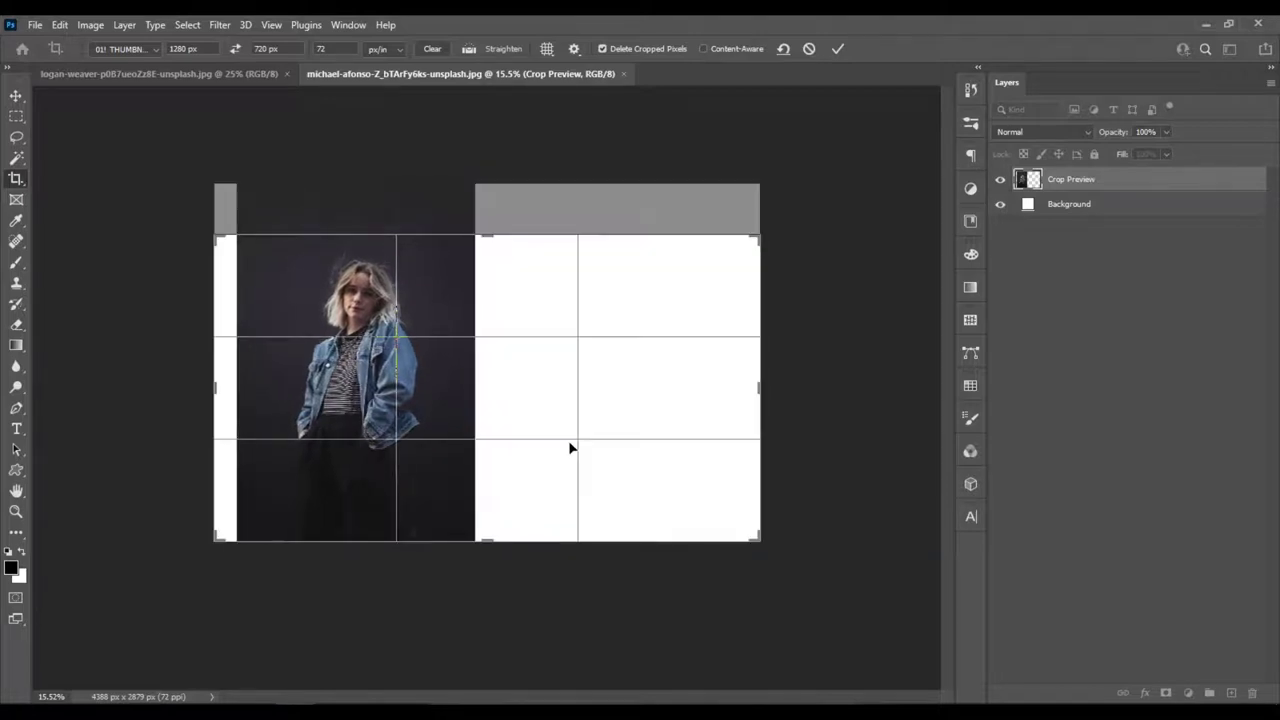
drag(558, 389, 537, 390)
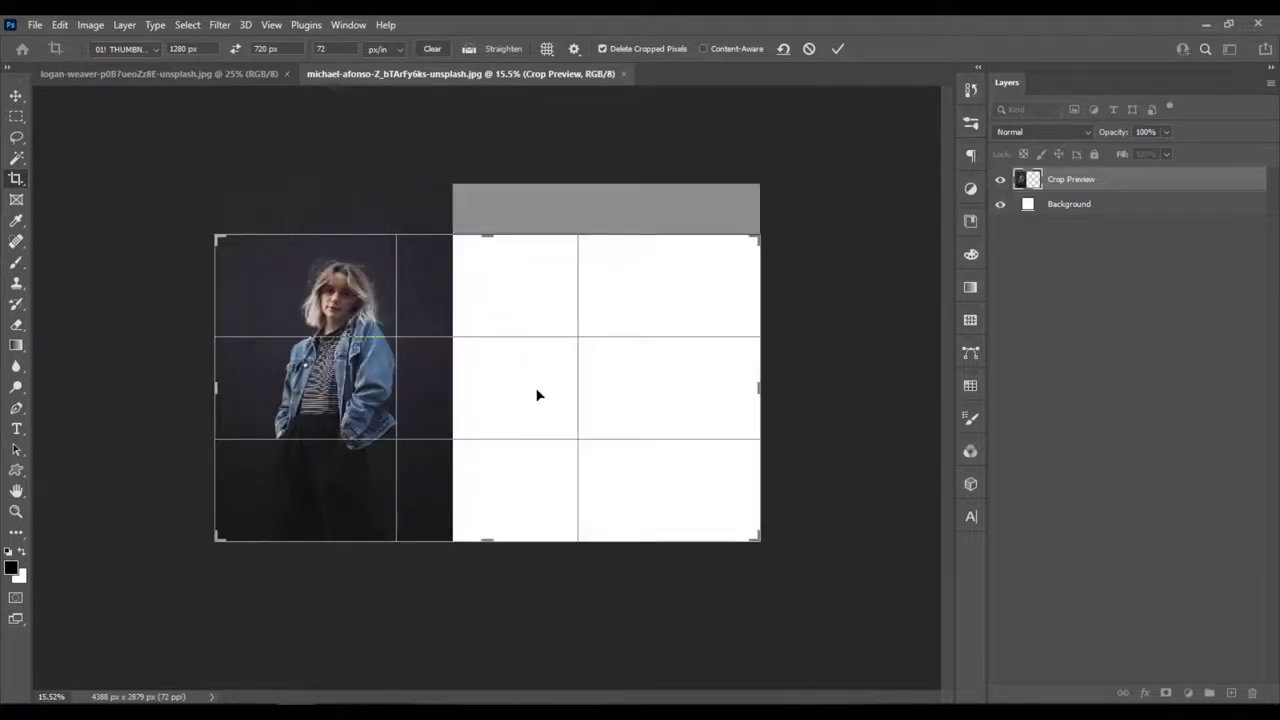
key(Return)
Step: Copy the girl's rectangular area on the left of the canvas onto a new layer
scroll(500, 390, up, 6)
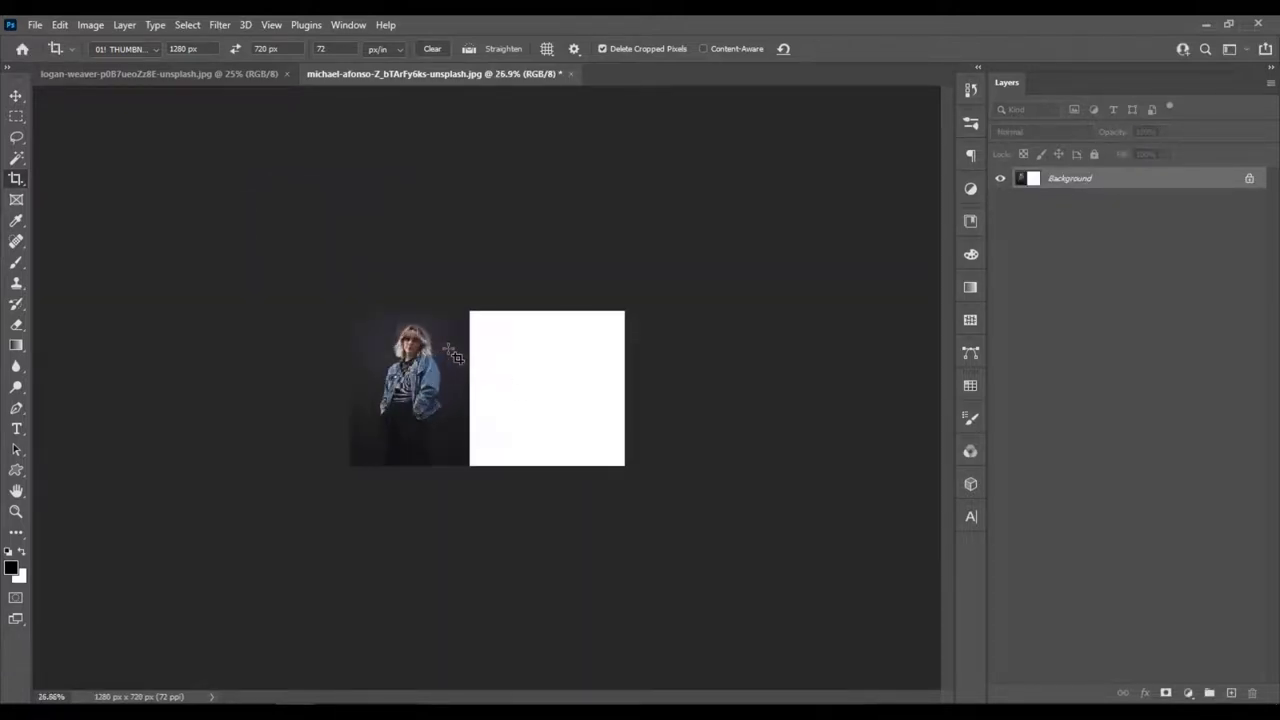
scroll(350, 381, down, 1)
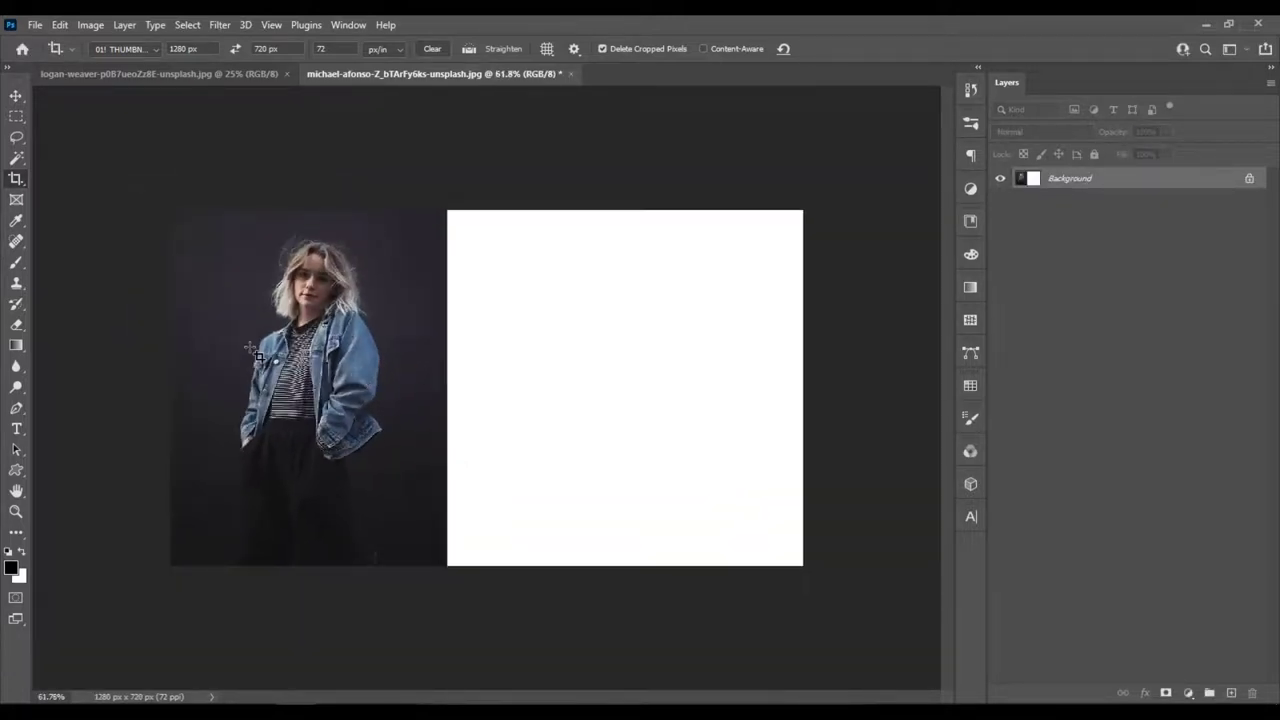
click(16, 116)
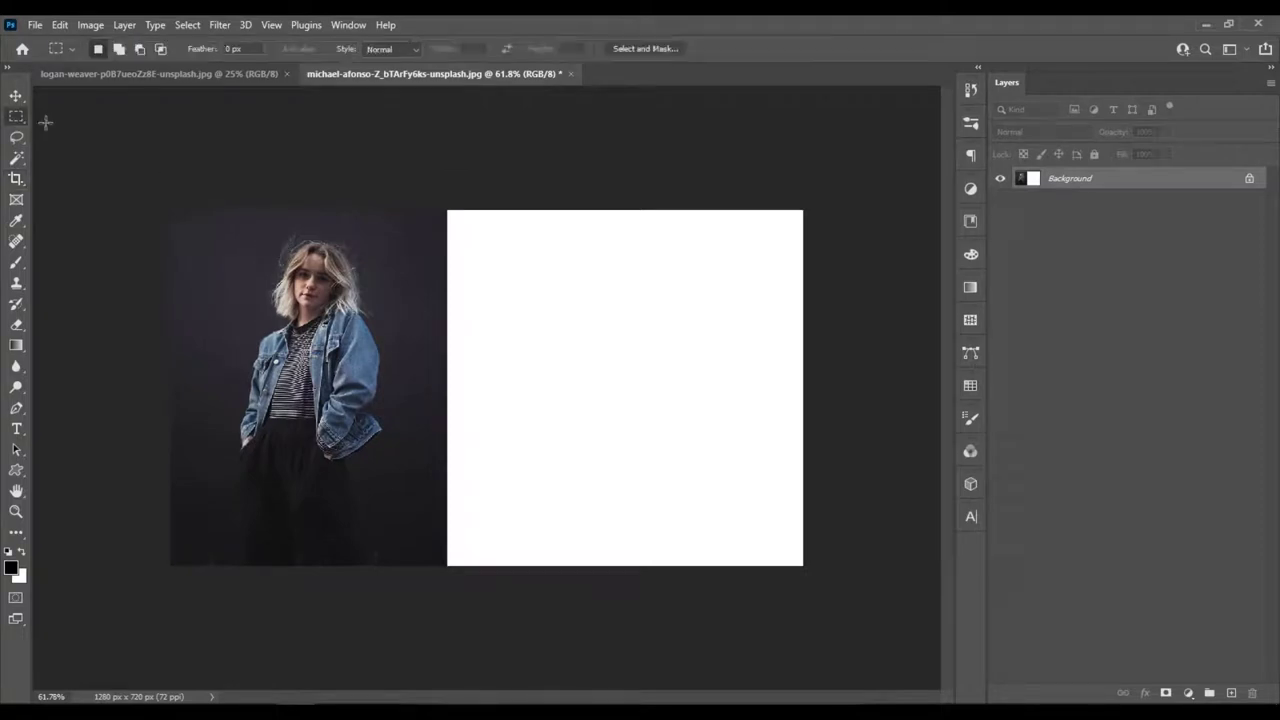
drag(171, 210, 451, 600)
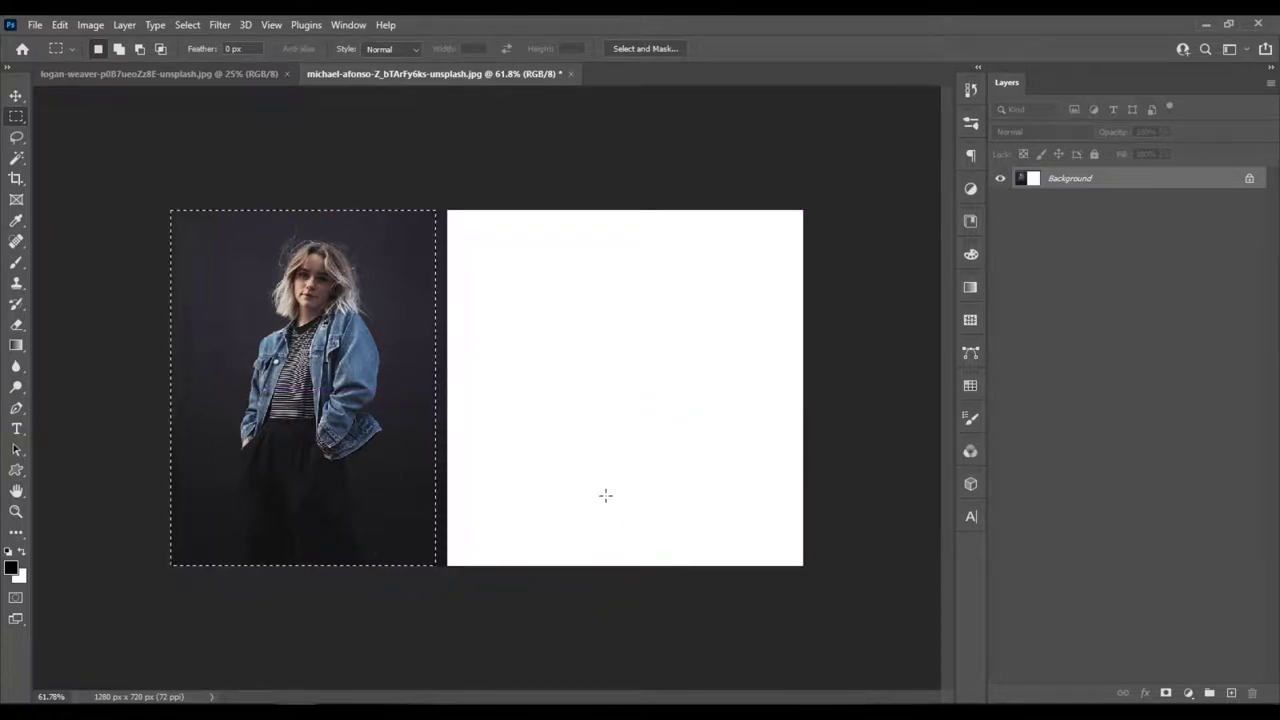
key(ctrl+j)
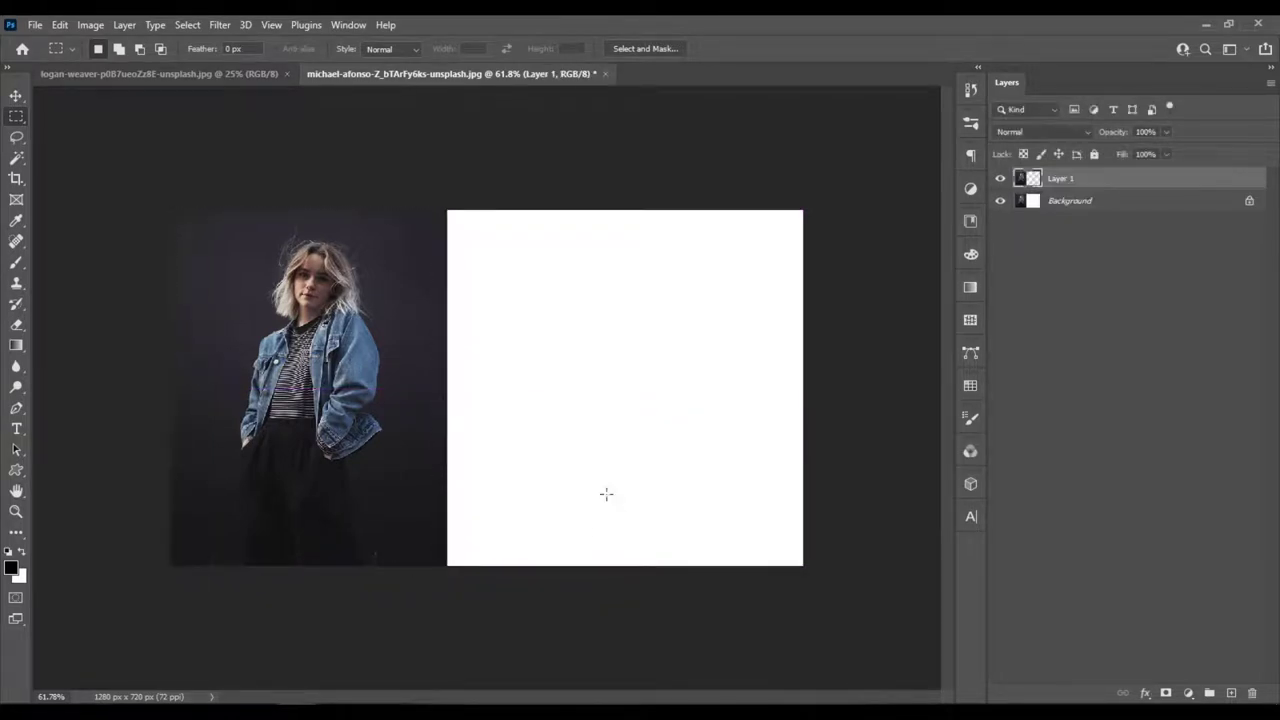
Step: Rename the new layer to 'girl'
double_click(1061, 179)
text(mod)
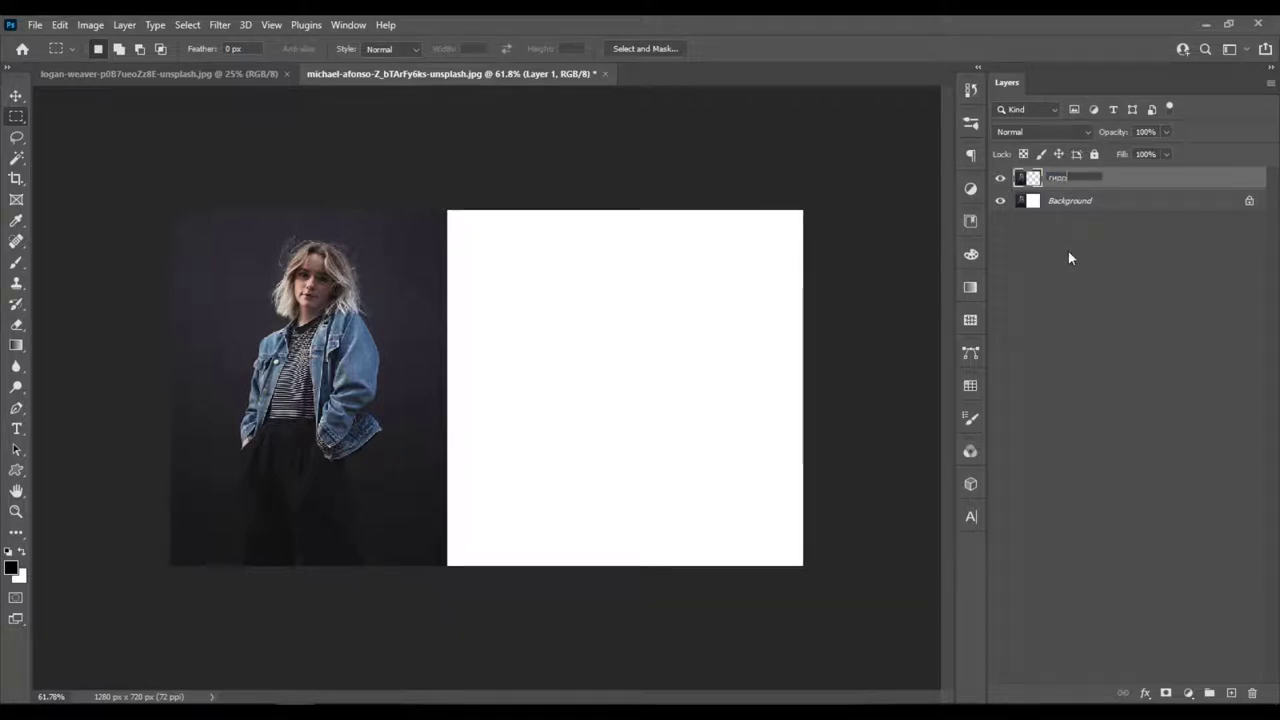
key(BackSpace)
key(BackSpace)
key(BackSpace)
key(super+space)
key(super+space)
key(super+space)
text(girl)
key(Return)
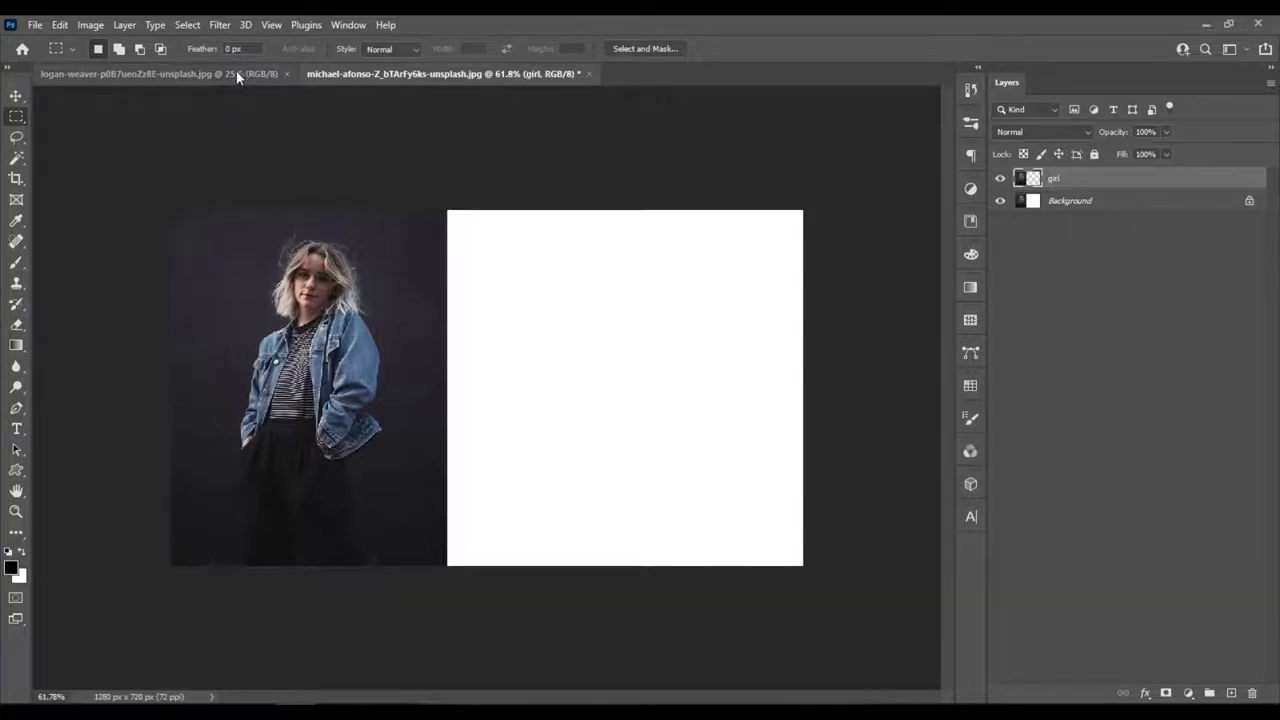
Step: Float the laughing man's photo and drag it into the girl document
click(152, 77)
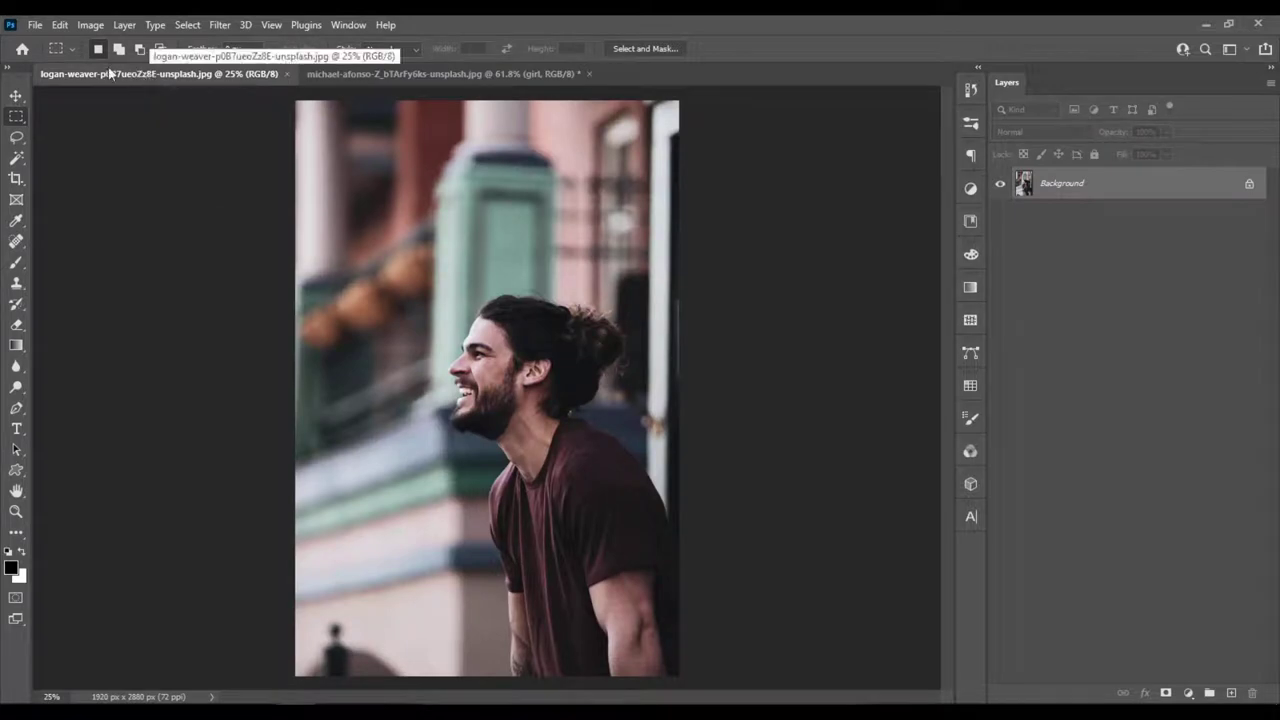
click(314, 72)
drag(191, 72, 676, 119)
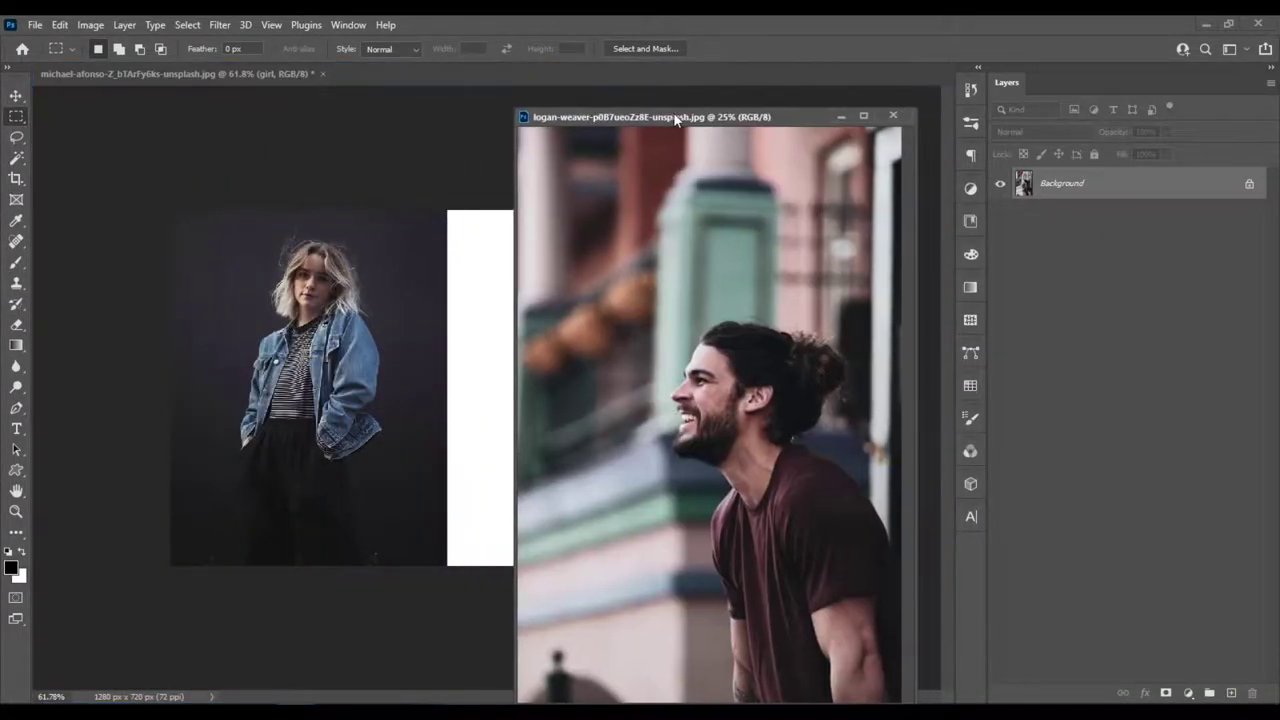
click(15, 95)
drag(815, 380, 608, 376)
Step: Close the man's original document without saving and move his photo to fill the canvas
click(895, 116)
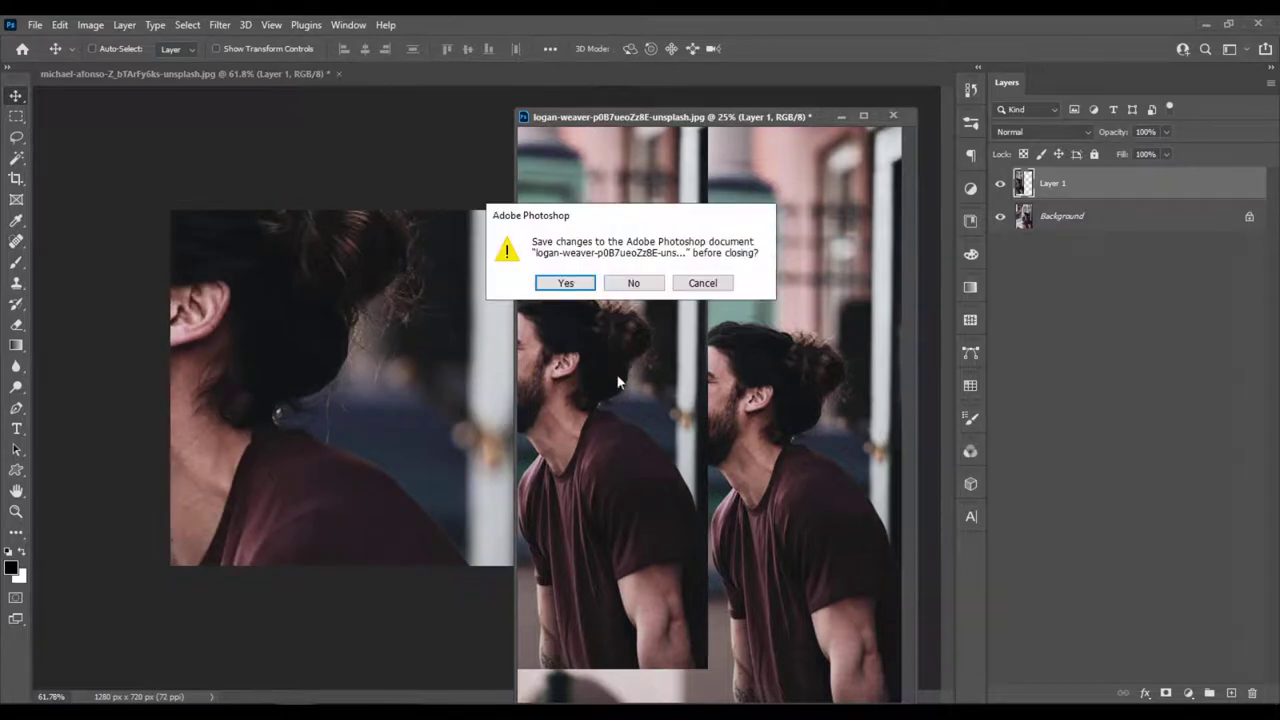
click(638, 288)
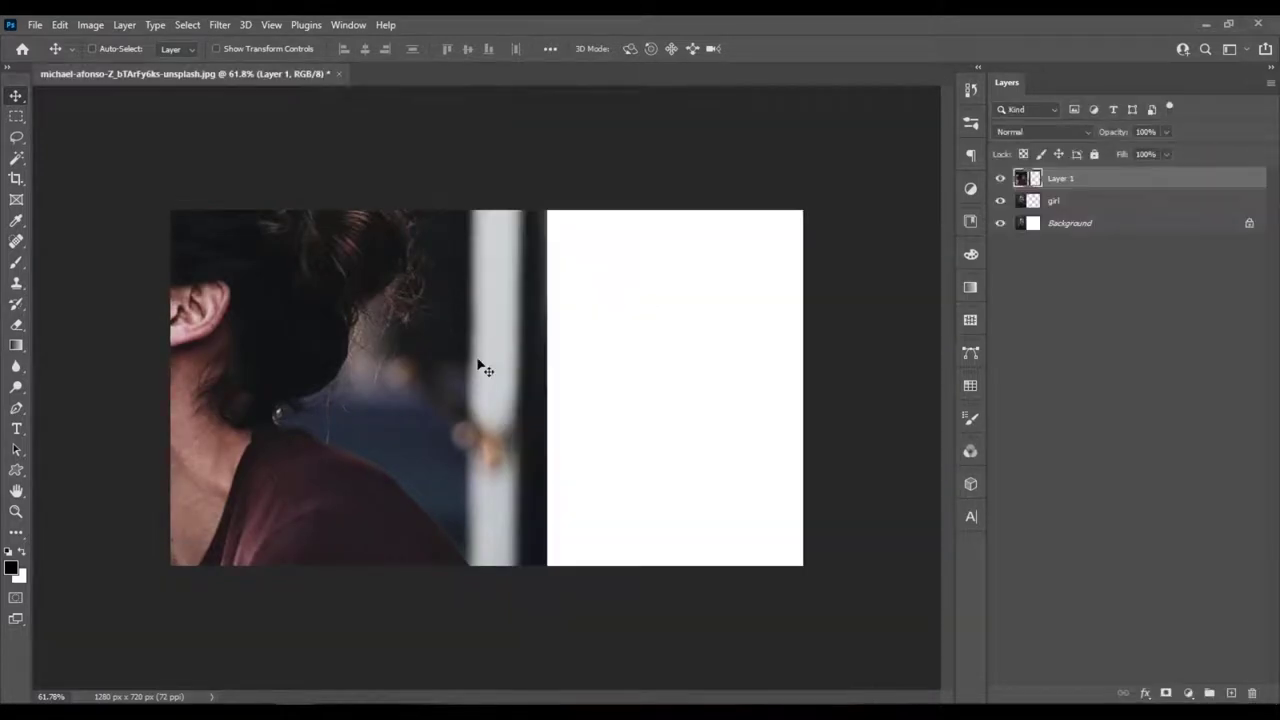
drag(357, 363, 728, 400)
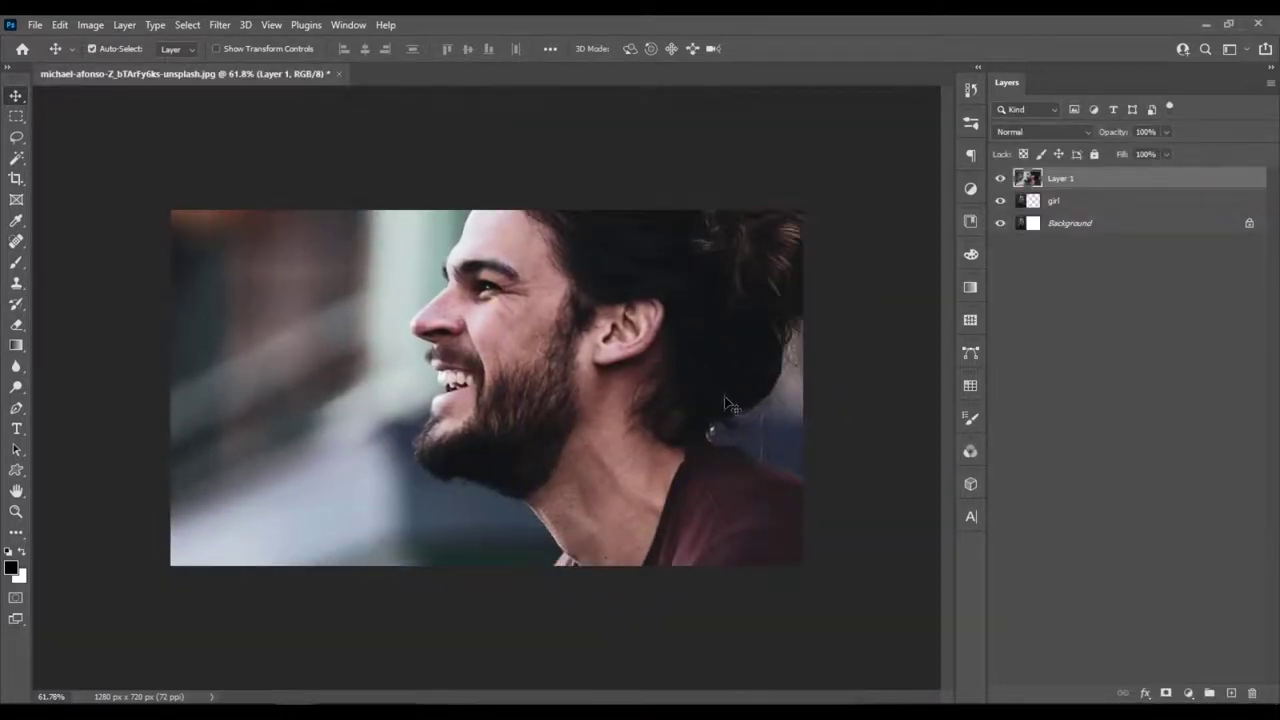
key(ctrl+t)
Step: Scale the man's layer to about 78% and move it slightly down
key(ctrl+0)
scroll(574, 277, down, 1)
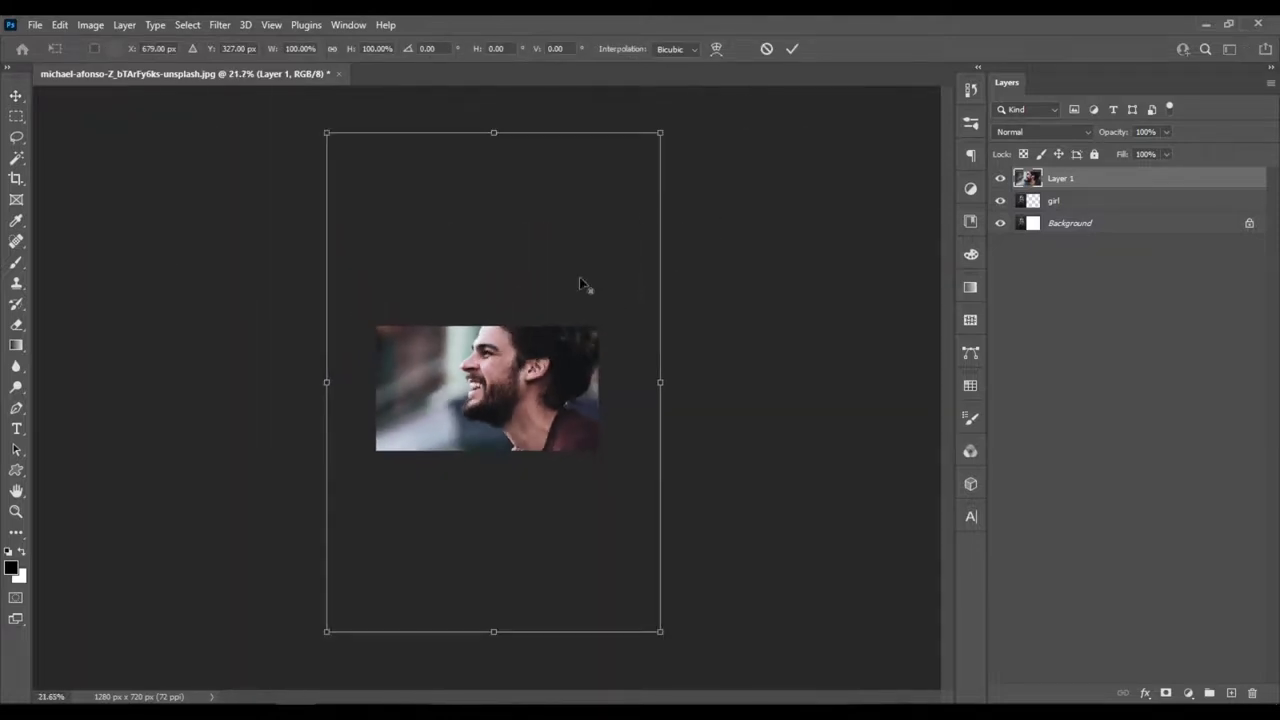
drag(663, 131, 631, 189)
drag(534, 378, 536, 396)
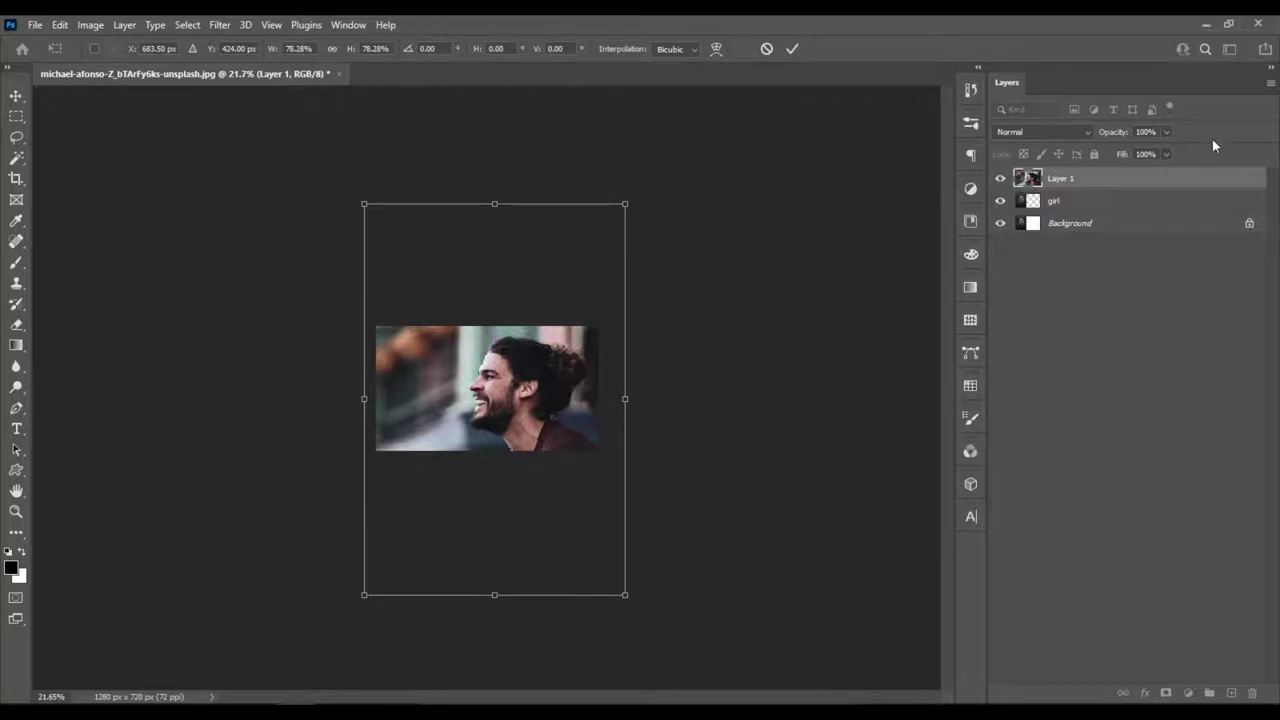
Step: Try Overlay, keep Normal blending, set the man's layer to 75% opacity, and apply the transform
click(1063, 130)
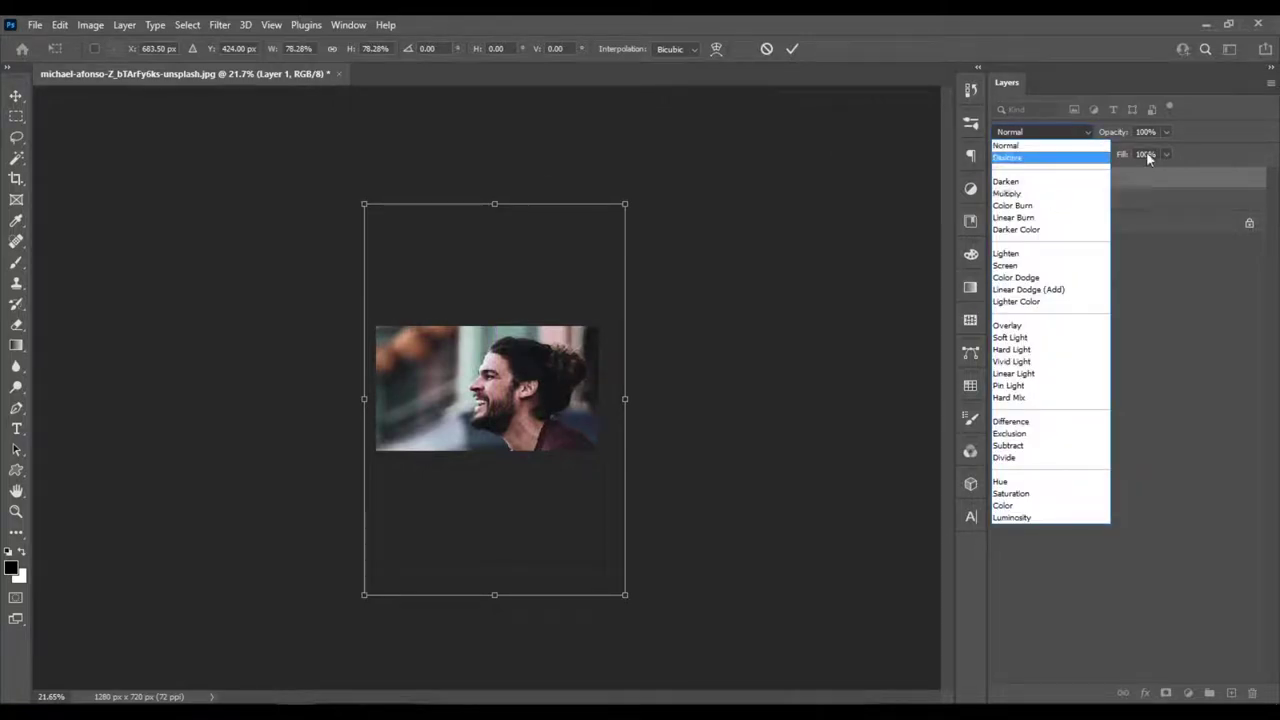
click(1042, 326)
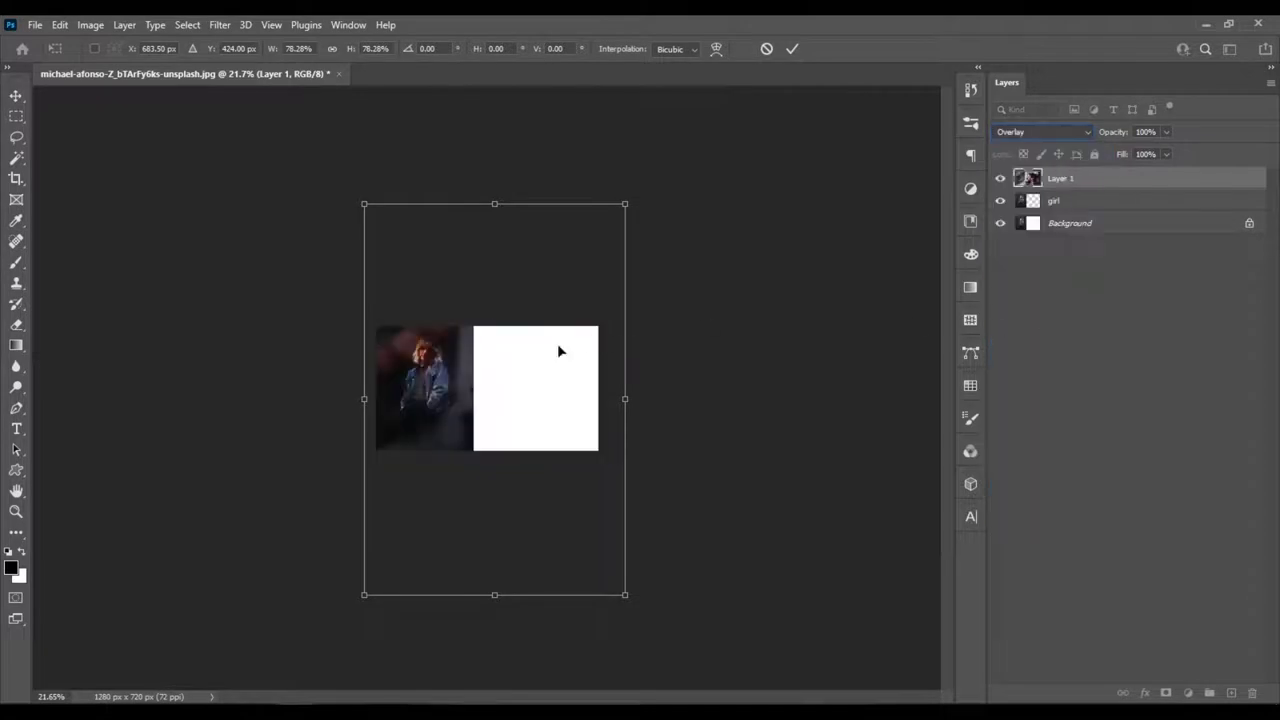
click(1068, 133)
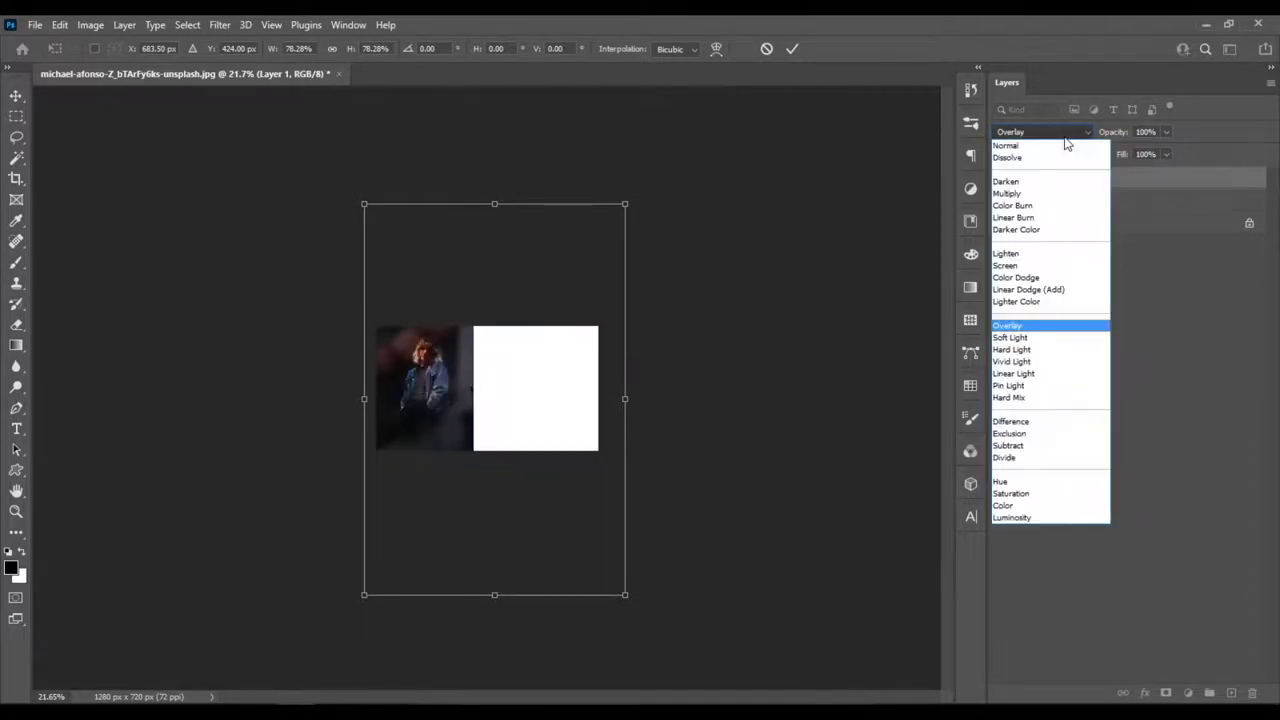
click(1050, 146)
click(1166, 132)
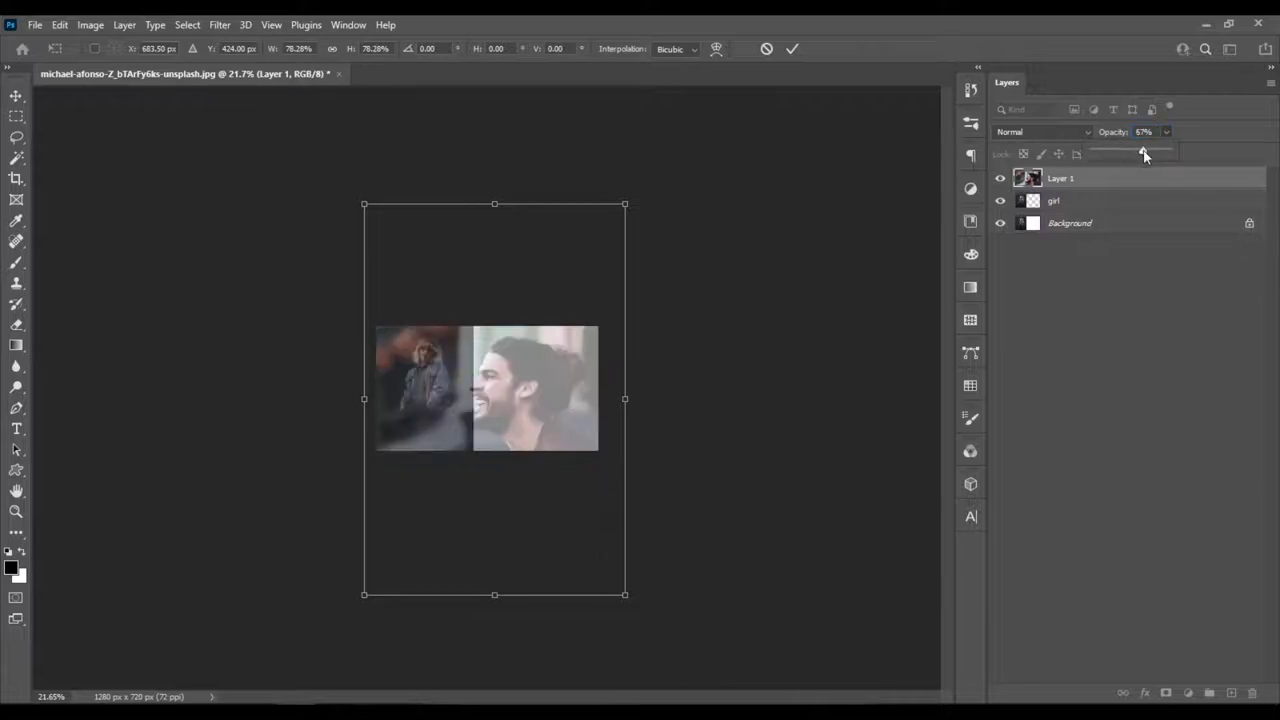
drag(1145, 153, 1149, 151)
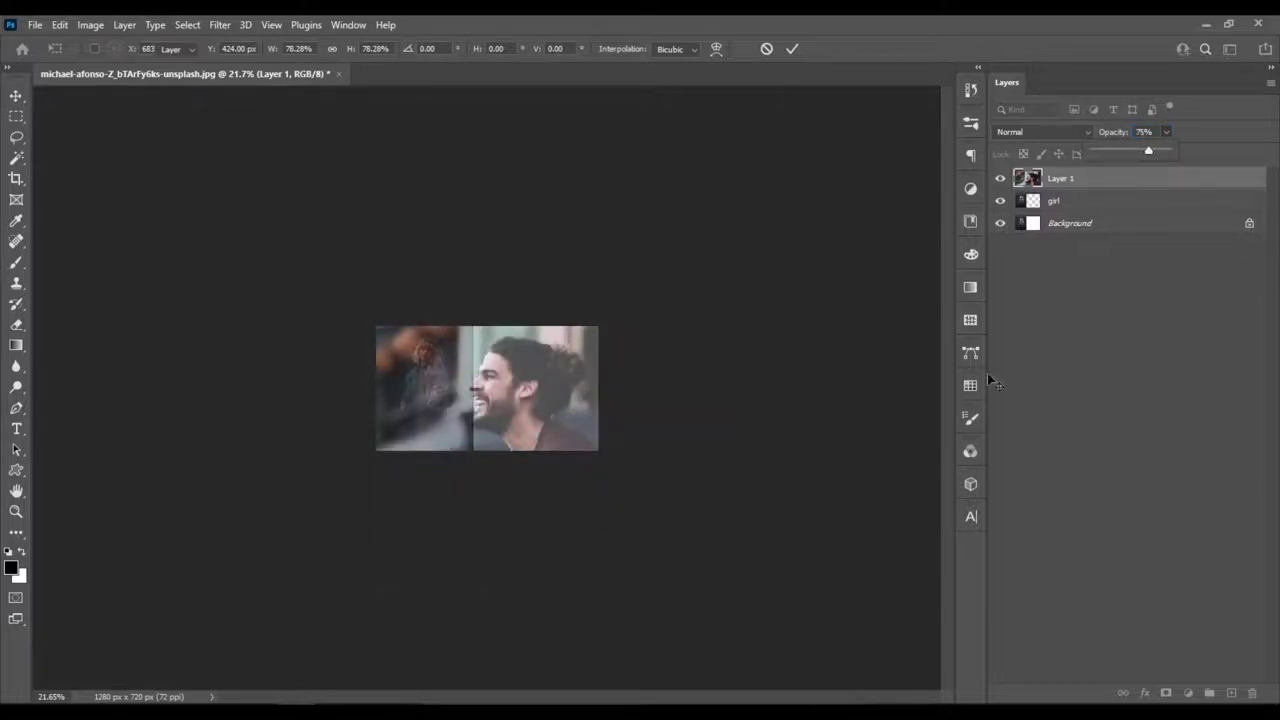
key(Return)
scroll(451, 346, up, 5)
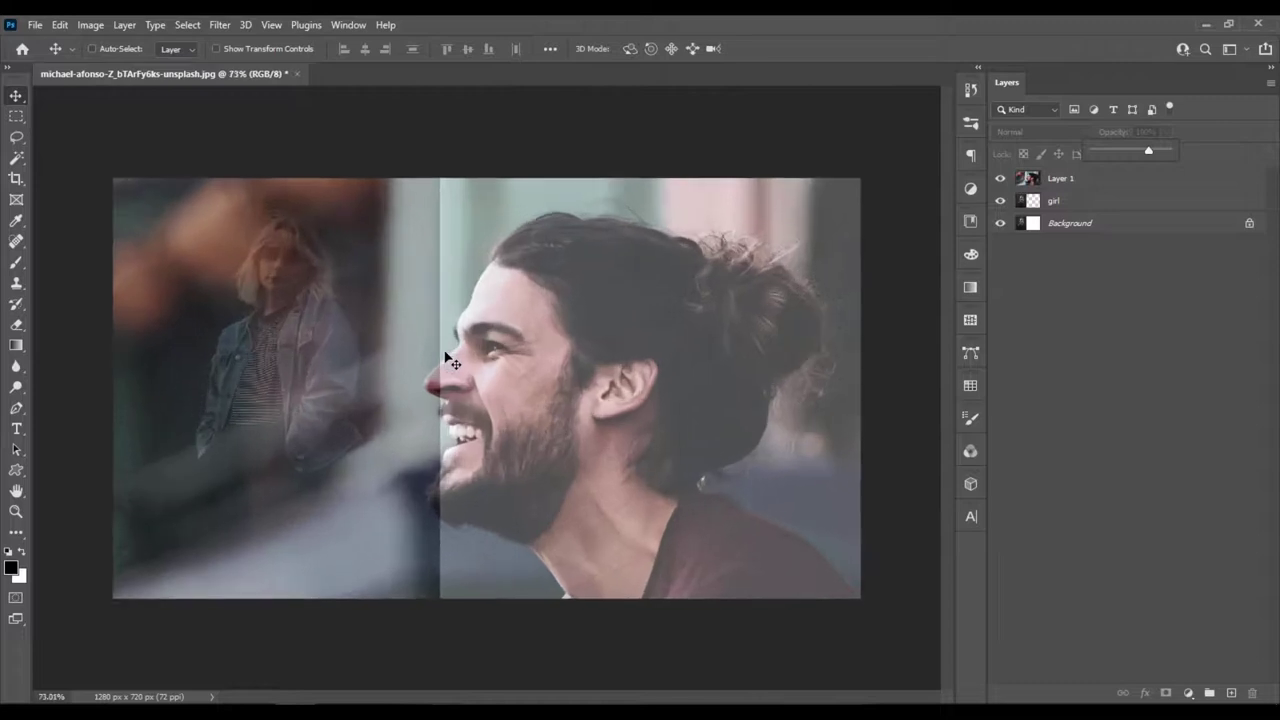
scroll(451, 360, down, 1)
click(681, 430)
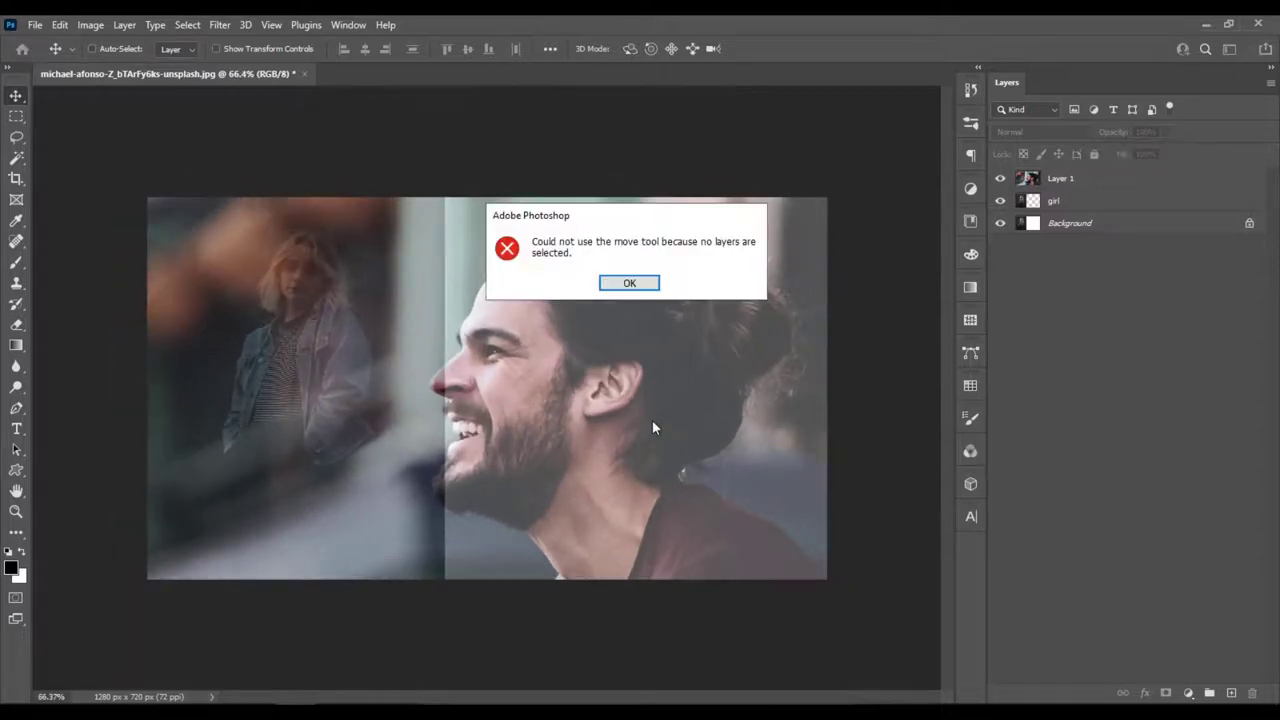
Step: Dismiss the no-layers warning, reposition Layer 1, and restore its opacity to 100%
click(644, 286)
click(1062, 178)
drag(714, 368, 684, 367)
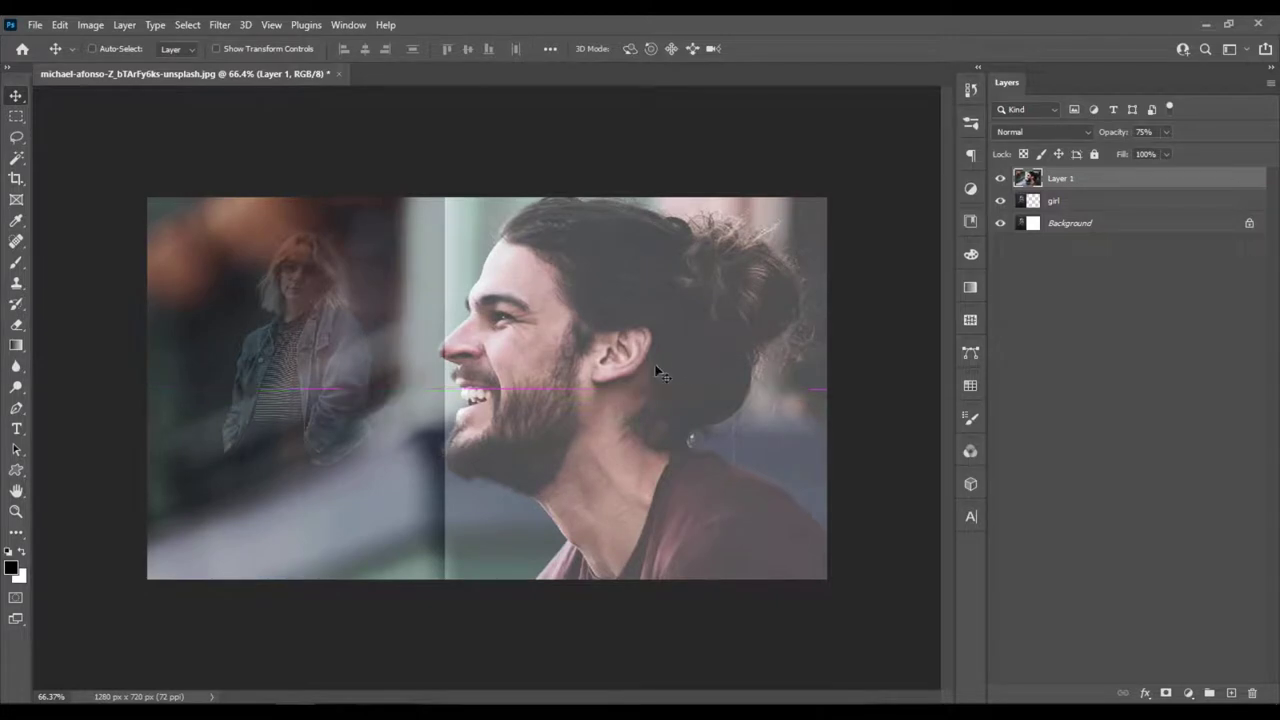
drag(657, 366, 695, 395)
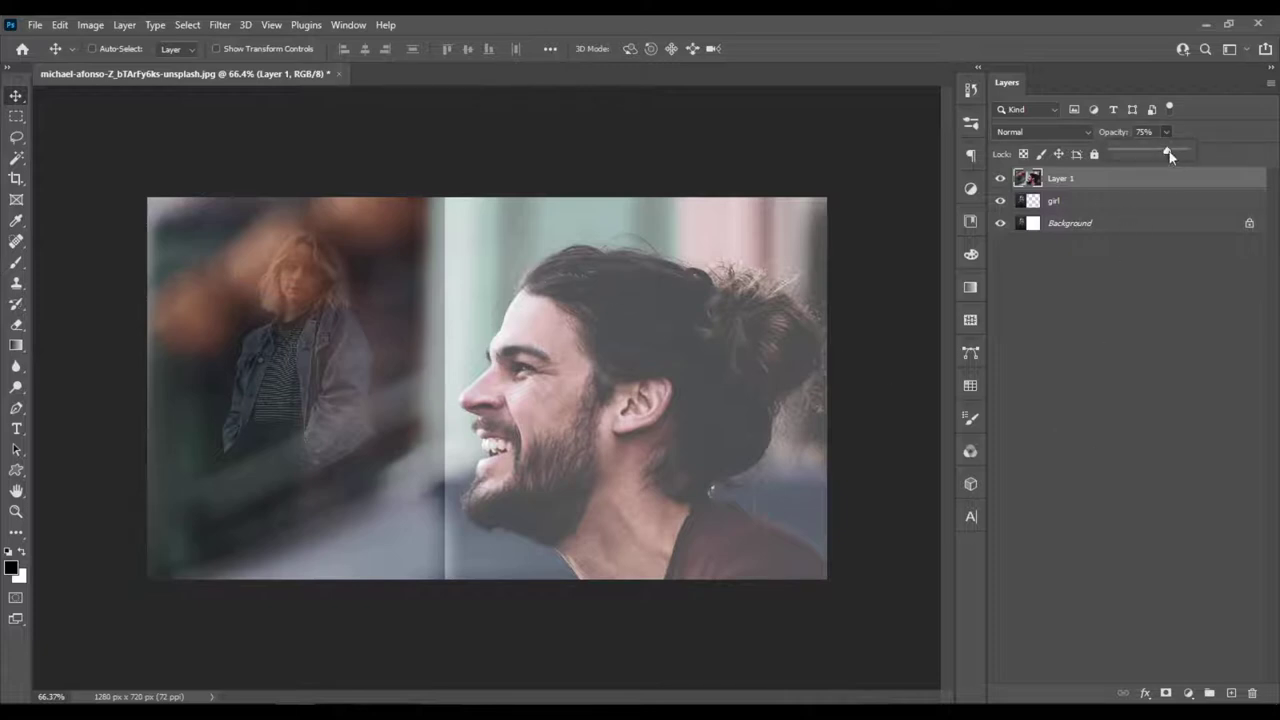
drag(1199, 153, 1213, 153)
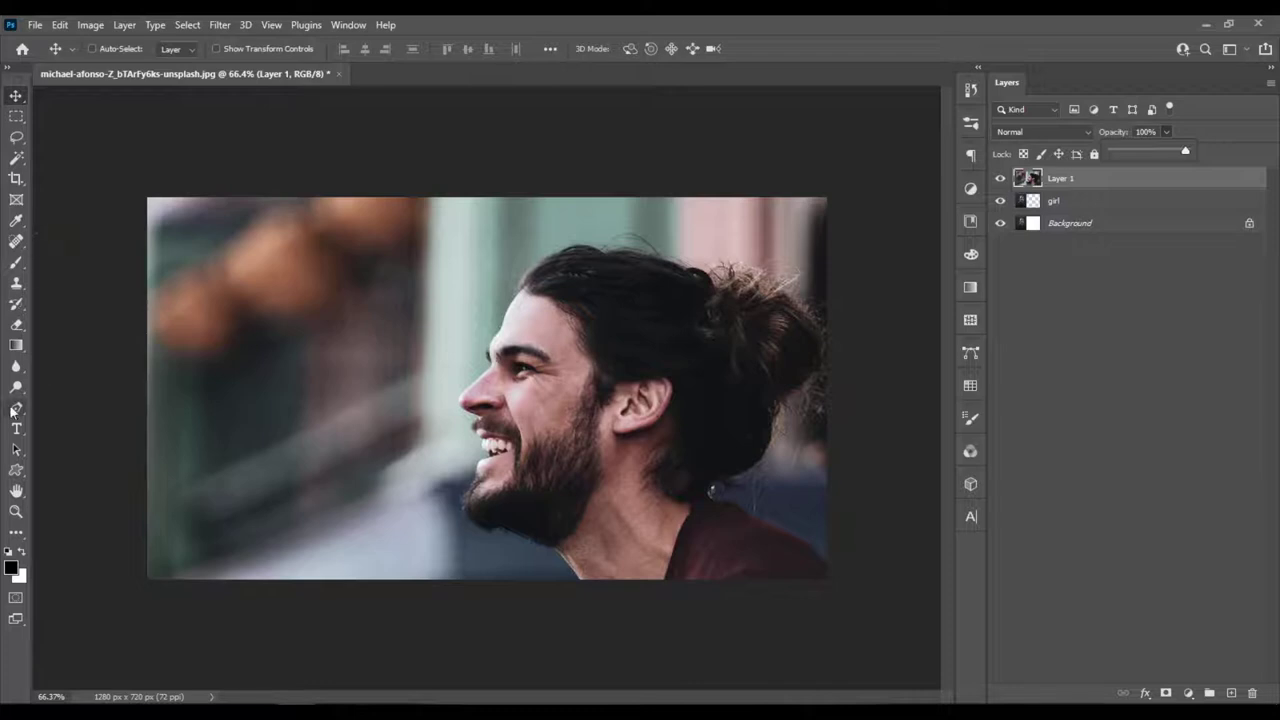
click(16, 262)
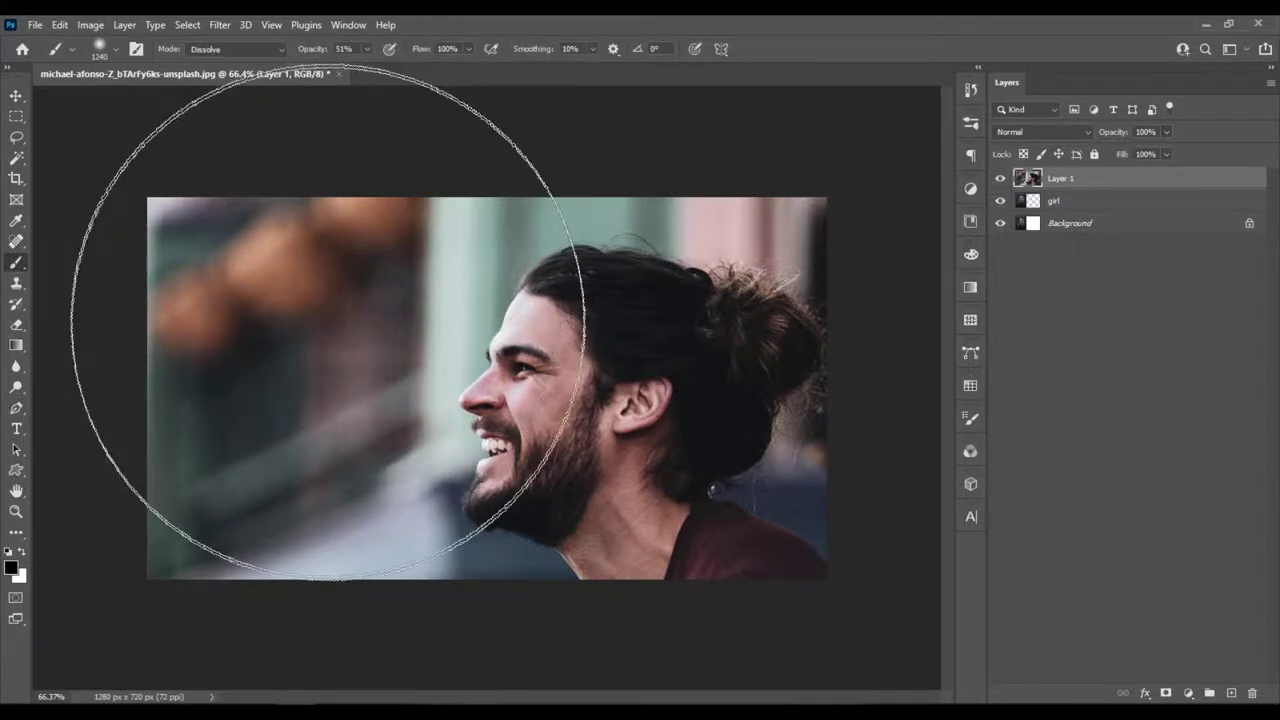
Step: Set the brush to a soft round 700 px size
right_click(312, 342)
drag(489, 382, 484, 383)
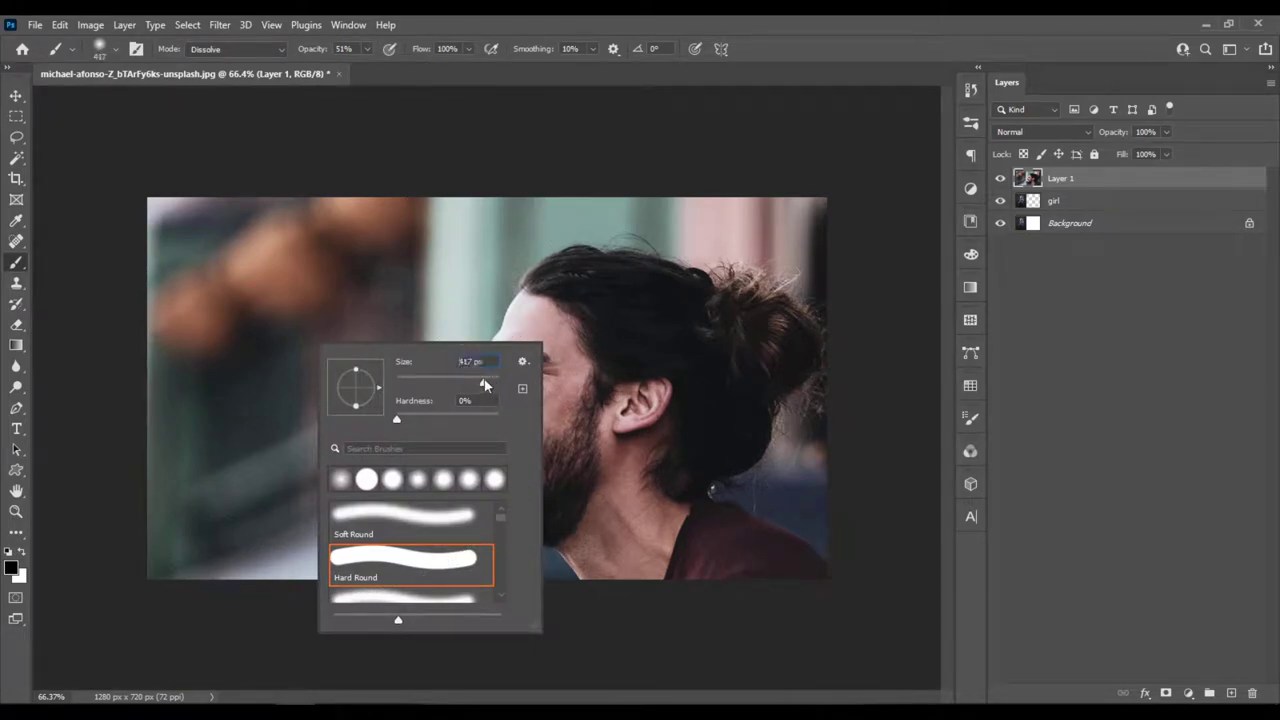
text(700)
key(Return)
right_click(399, 452)
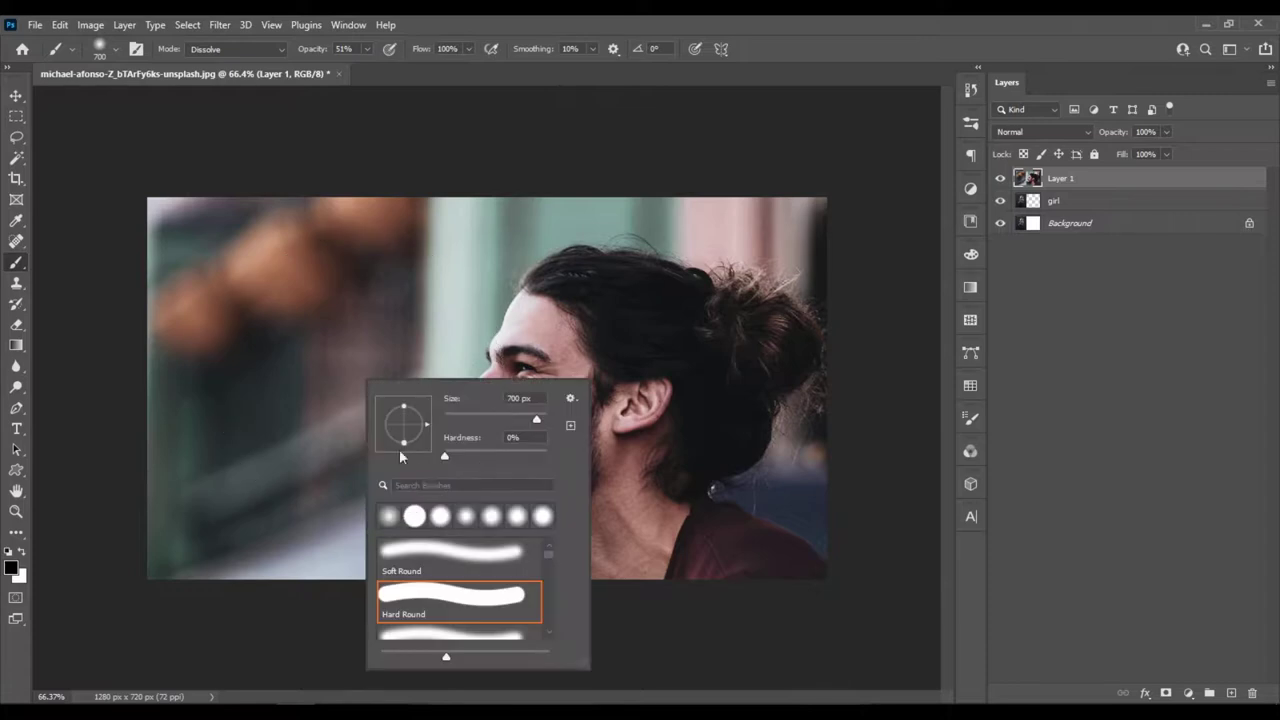
Step: Switch the brush mode to Dissolve and paint a test stroke at the upper left
click(235, 50)
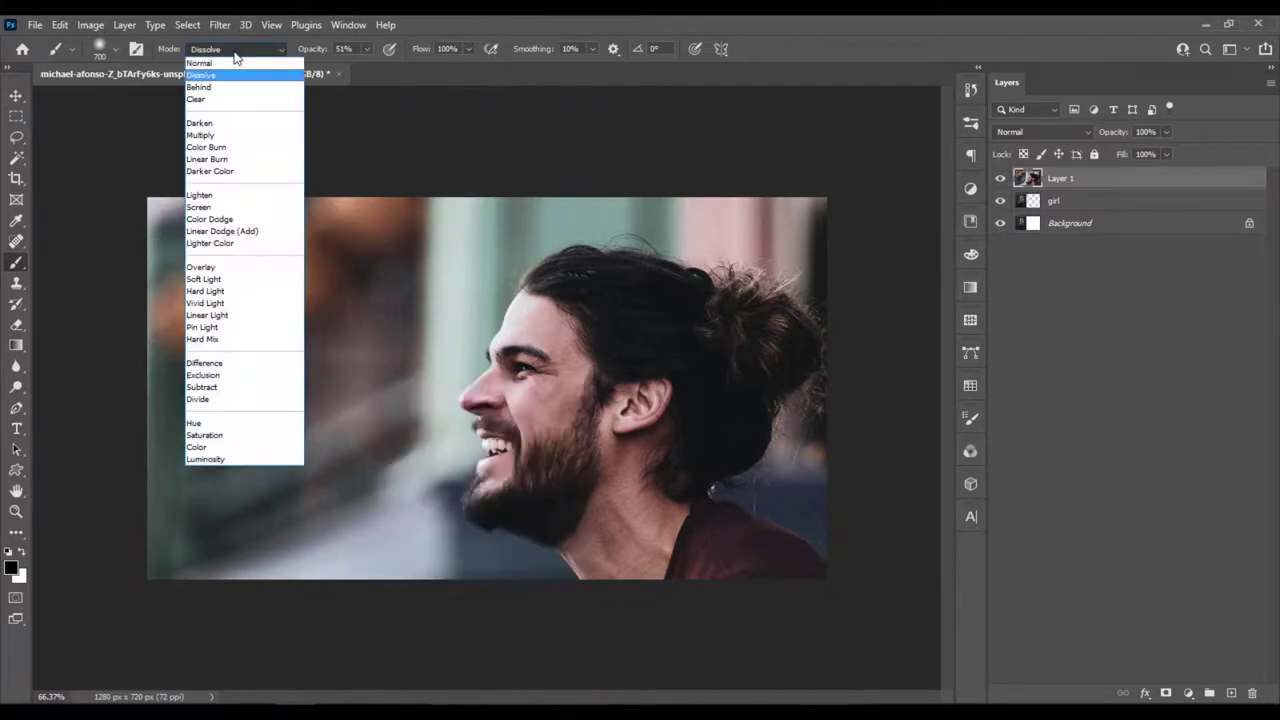
click(198, 62)
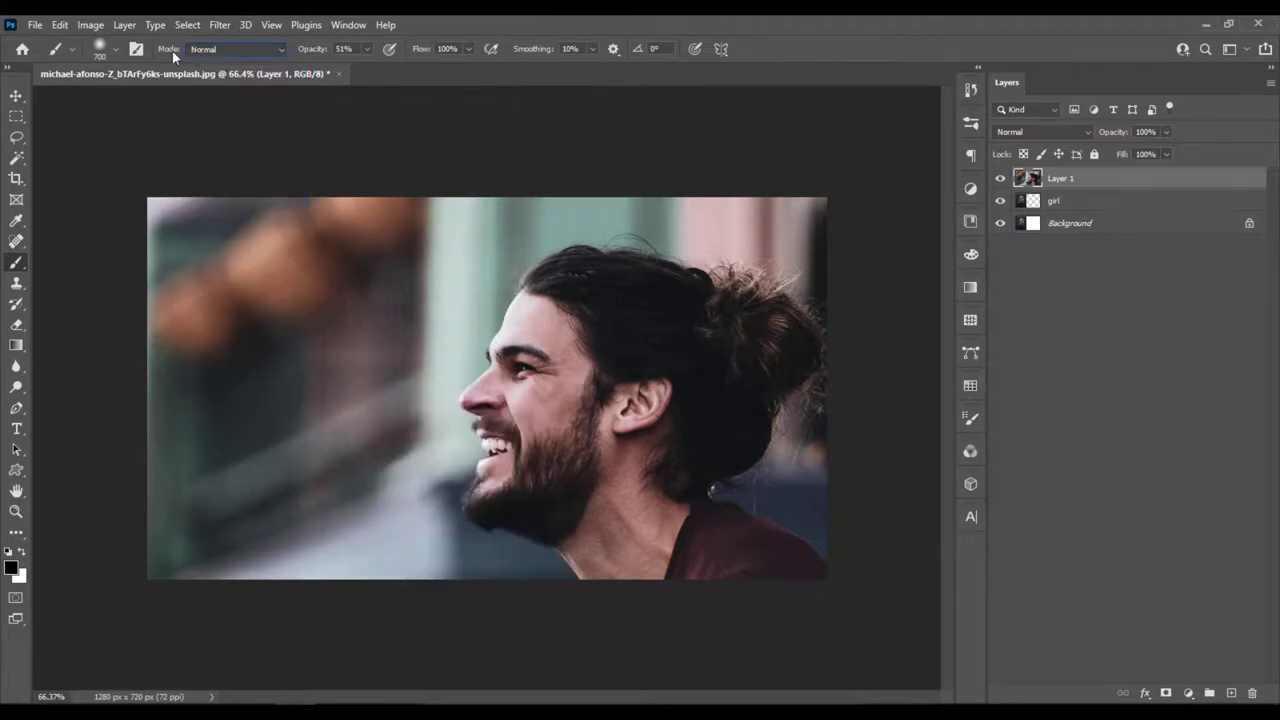
click(226, 50)
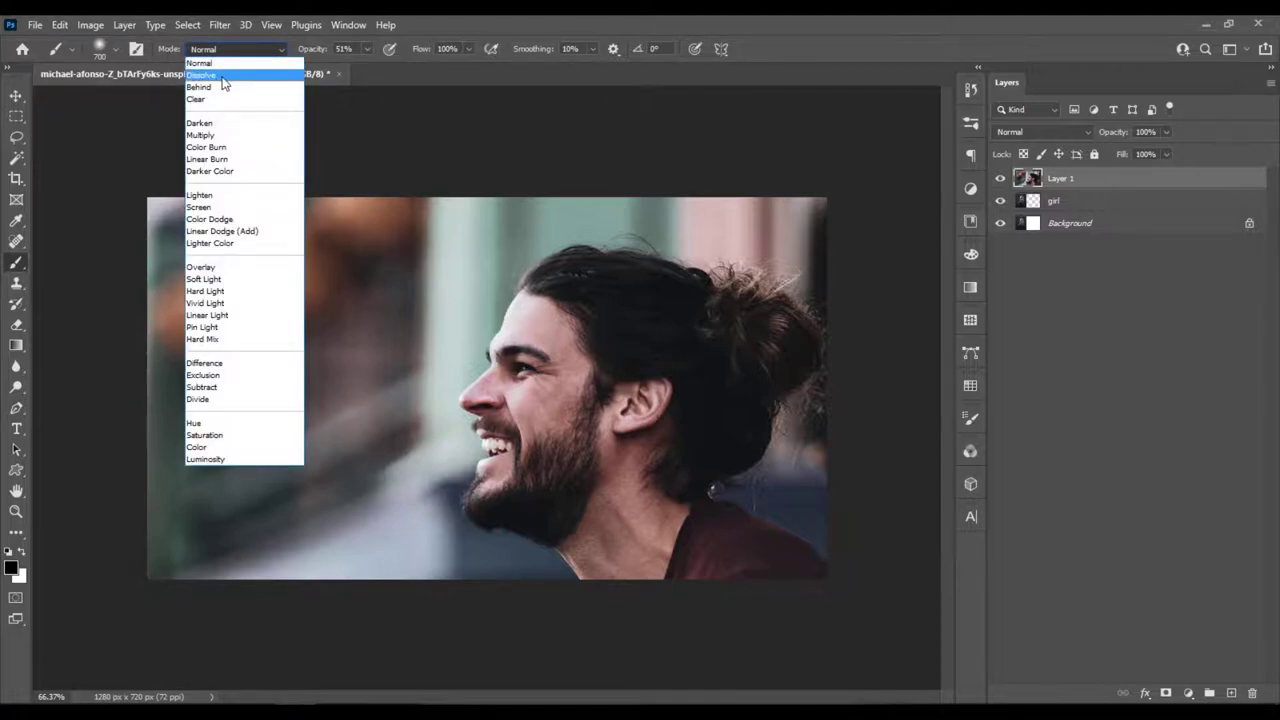
click(222, 76)
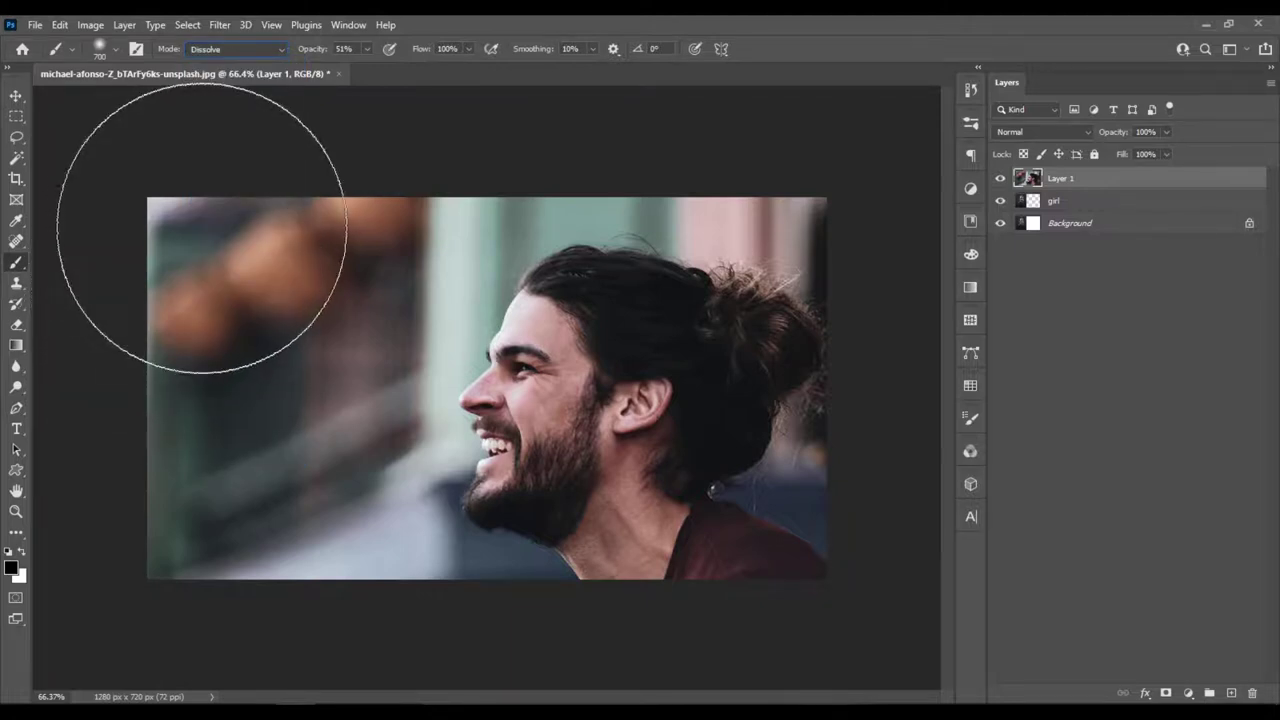
mouse_move(204, 227)
mouse_down()
mouse_move(251, 217)
mouse_move(251, 377)
mouse_move(330, 290)
mouse_up()
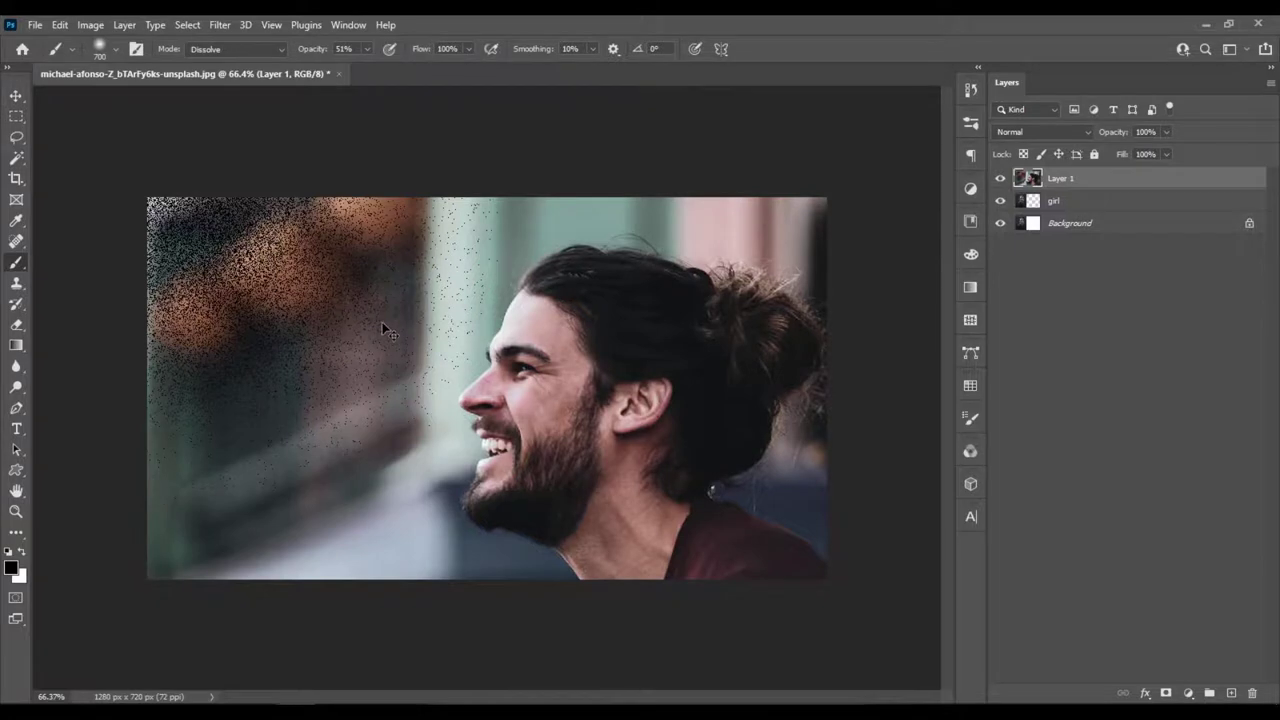
Step: Undo the test stroke, add a white layer mask to Layer 1, and rename it 'boy'
key(ctrl+z)
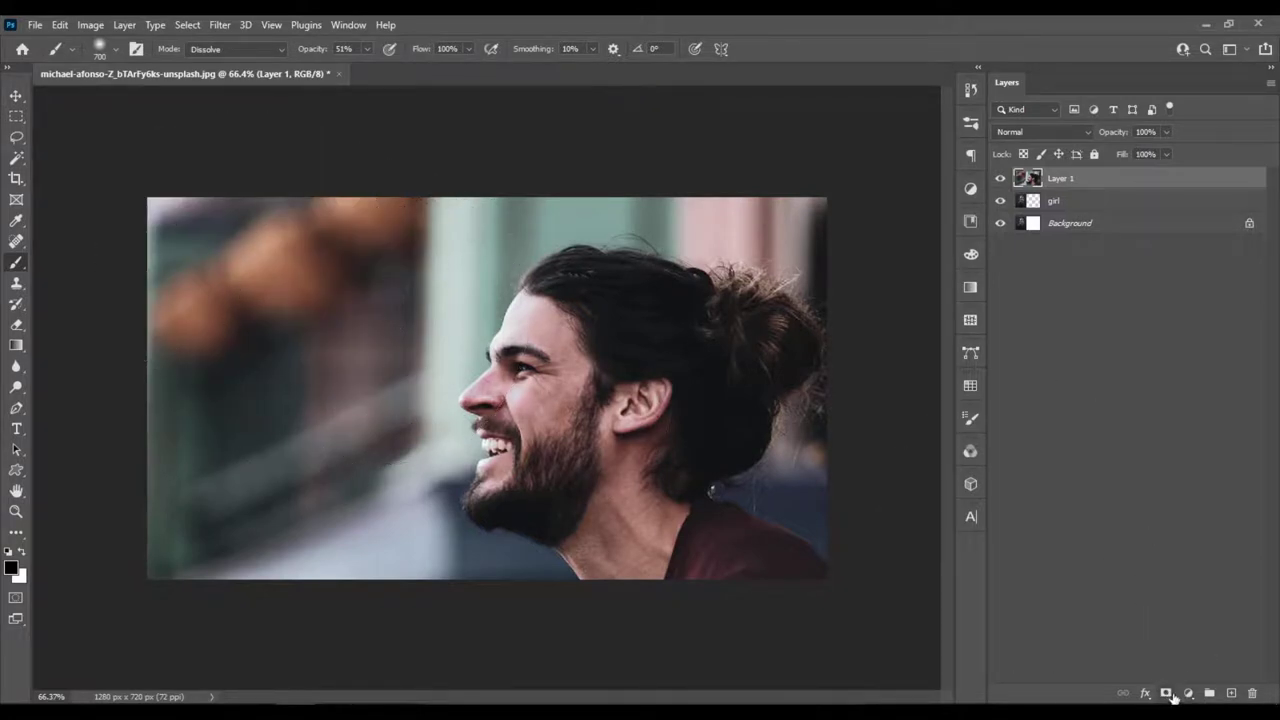
click(1167, 694)
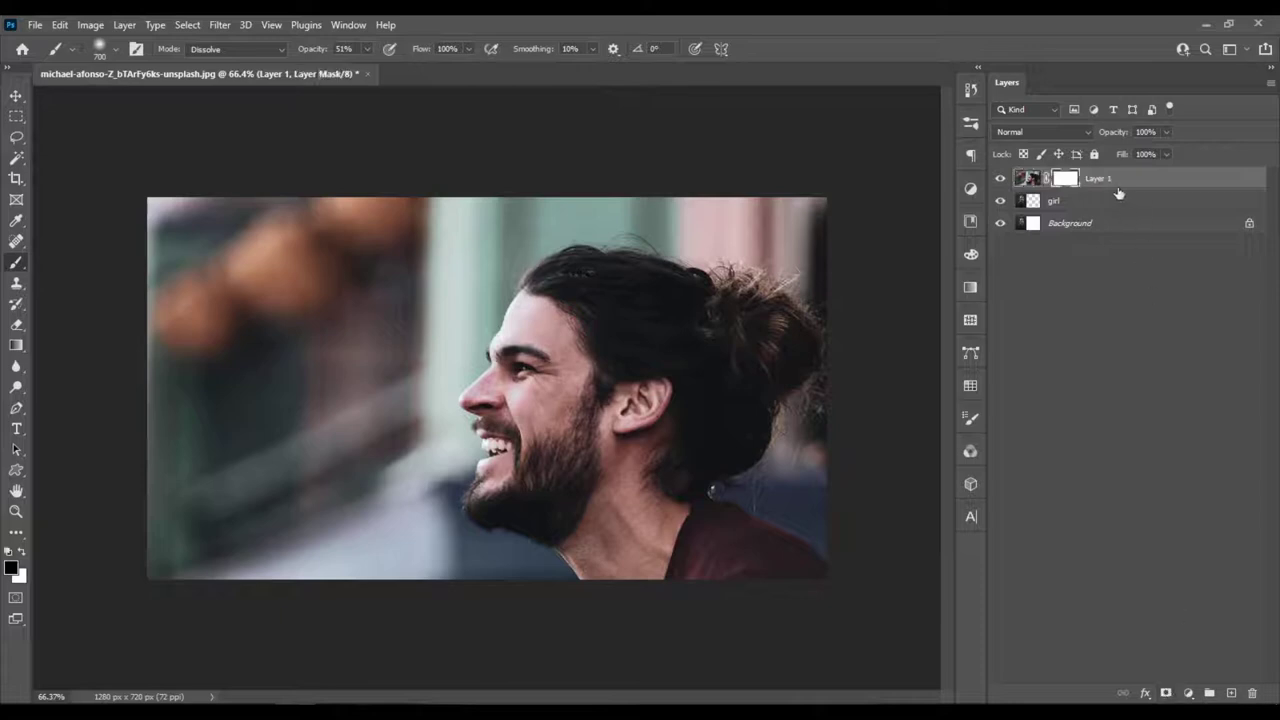
double_click(1100, 179)
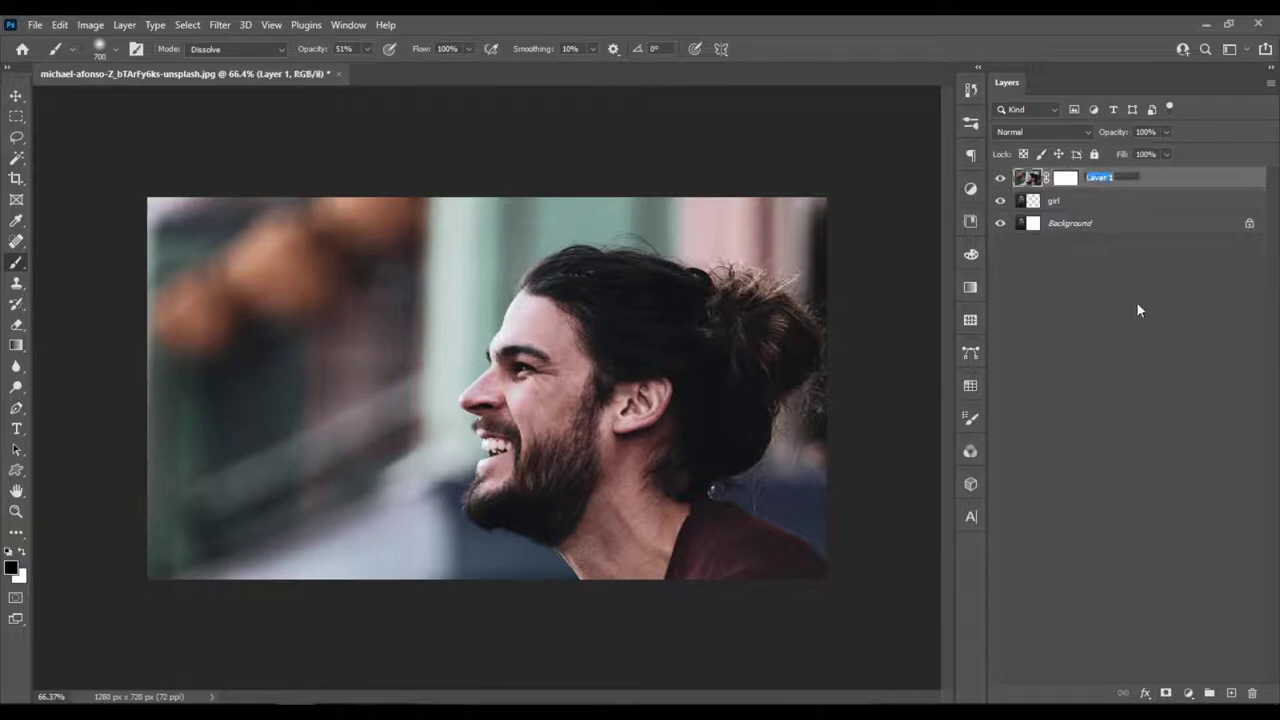
text(boy)
key(Return)
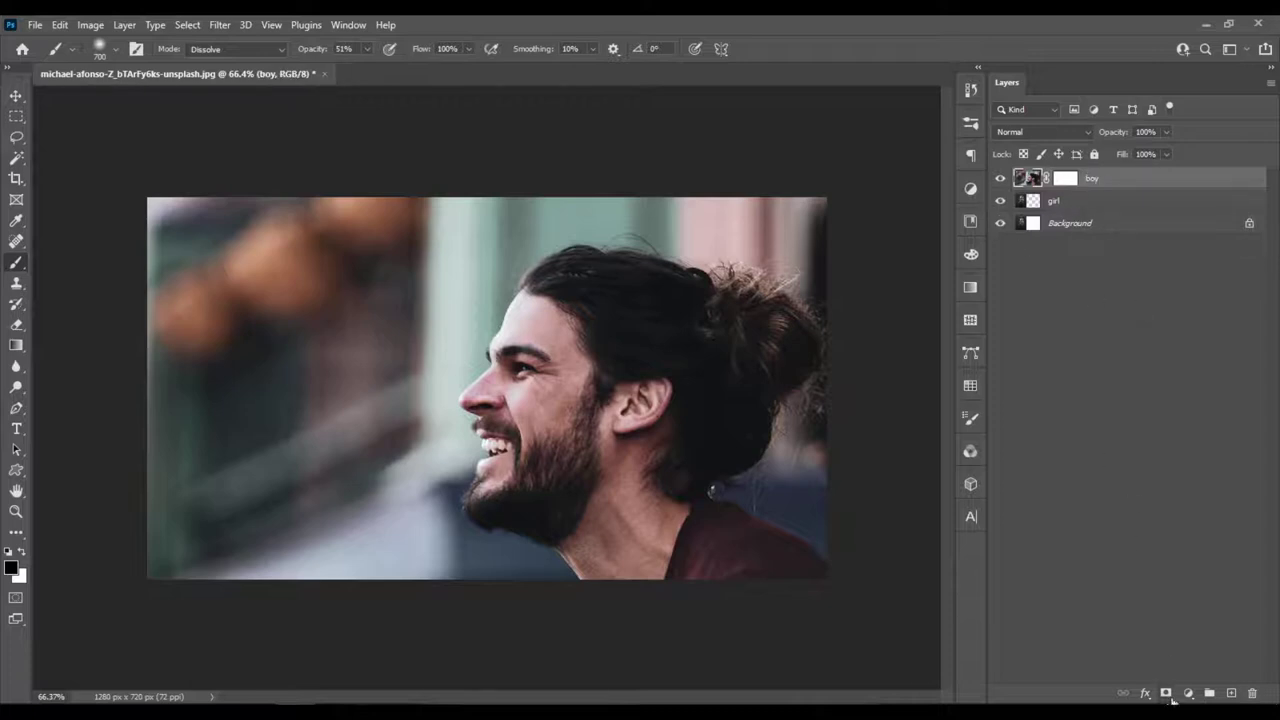
click(1066, 178)
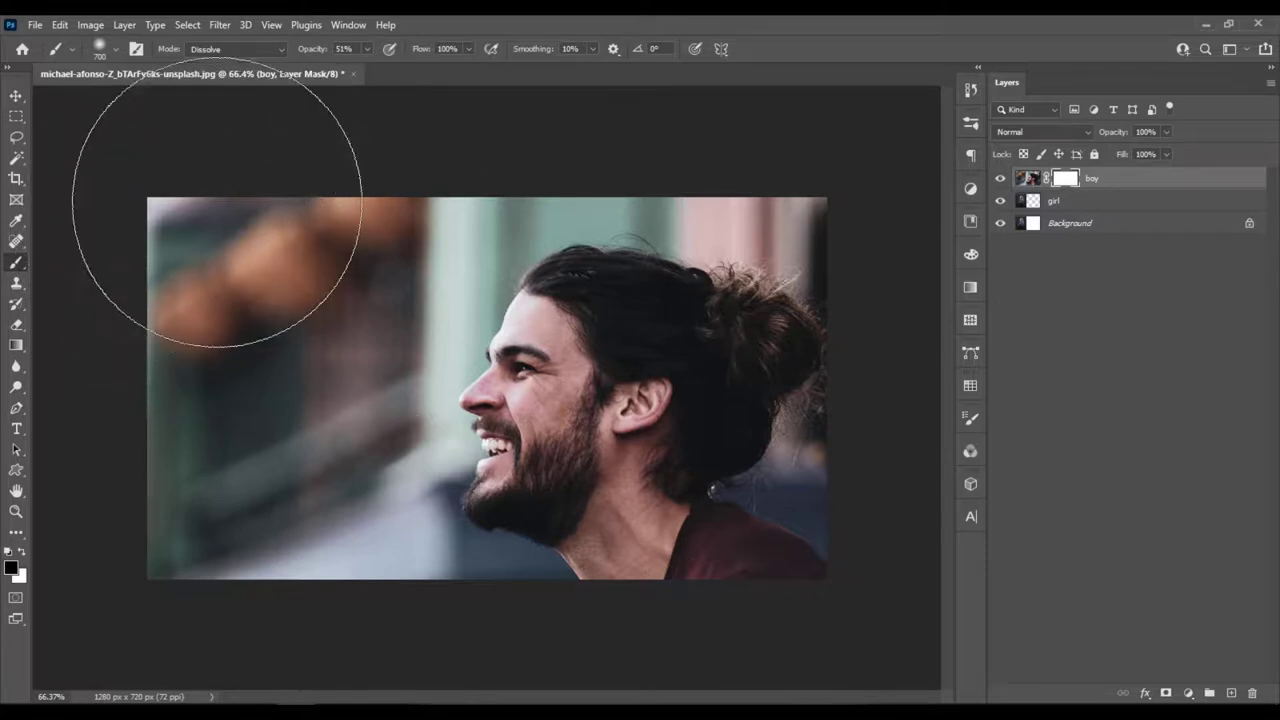
Step: Paint Dissolve speckles on the boy mask, then enlarge the girl layer to about 169% and lower it
mouse_move(217, 202)
mouse_down()
mouse_move(203, 277)
mouse_move(217, 426)
mouse_move(206, 409)
mouse_move(277, 263)
mouse_move(220, 223)
mouse_move(226, 260)
mouse_move(254, 263)
mouse_move(255, 252)
mouse_move(300, 355)
mouse_up()
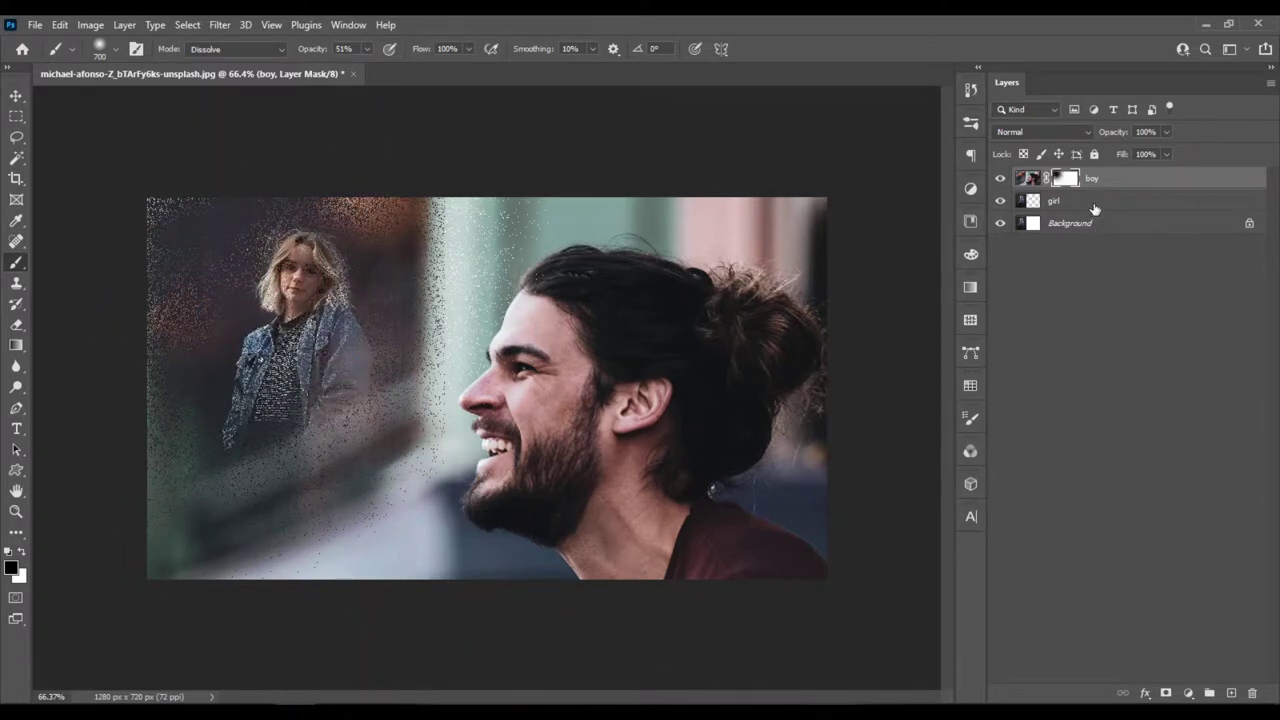
click(1095, 204)
key(ctrl+t)
drag(432, 198, 550, 88)
drag(364, 340, 356, 389)
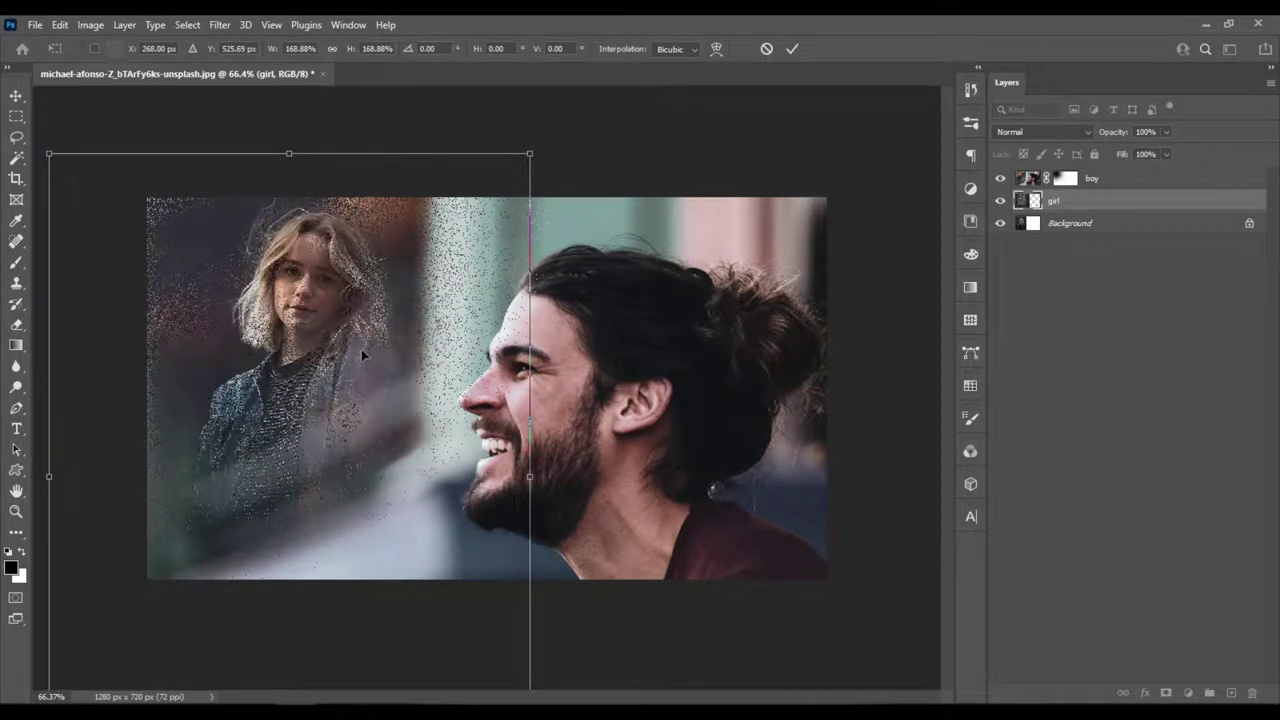
key(Return)
key(b)
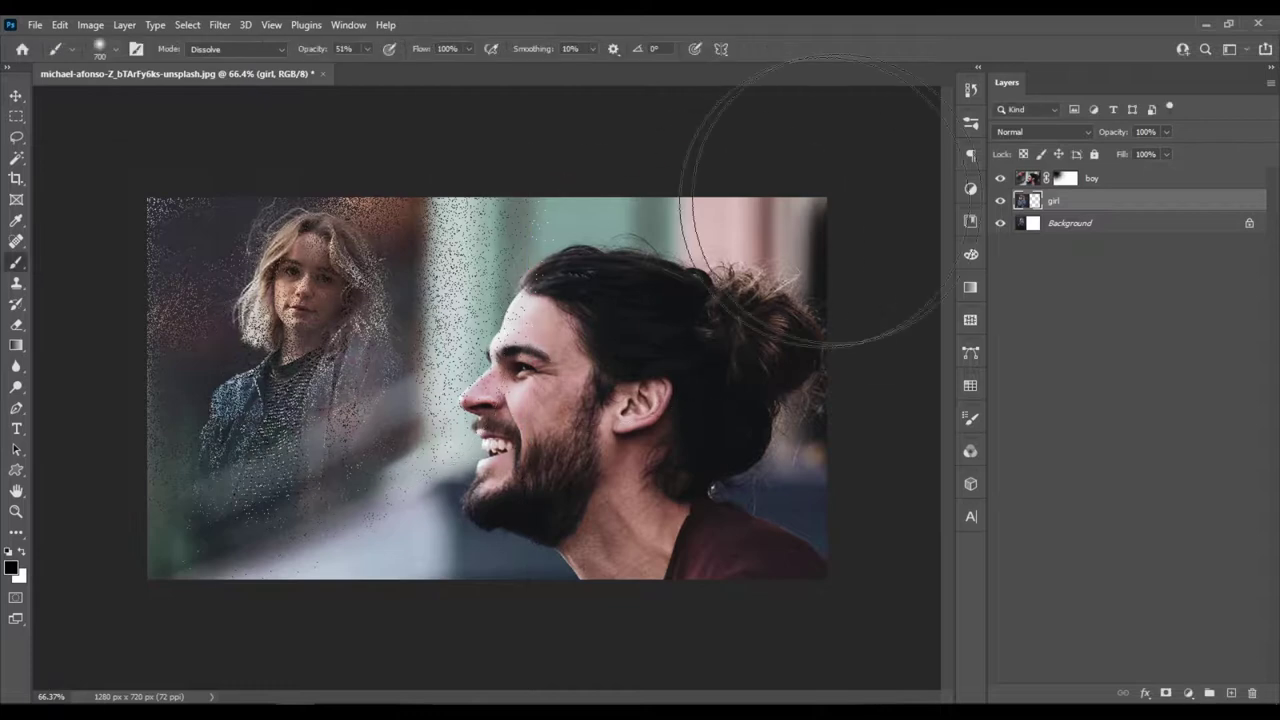
click(1140, 180)
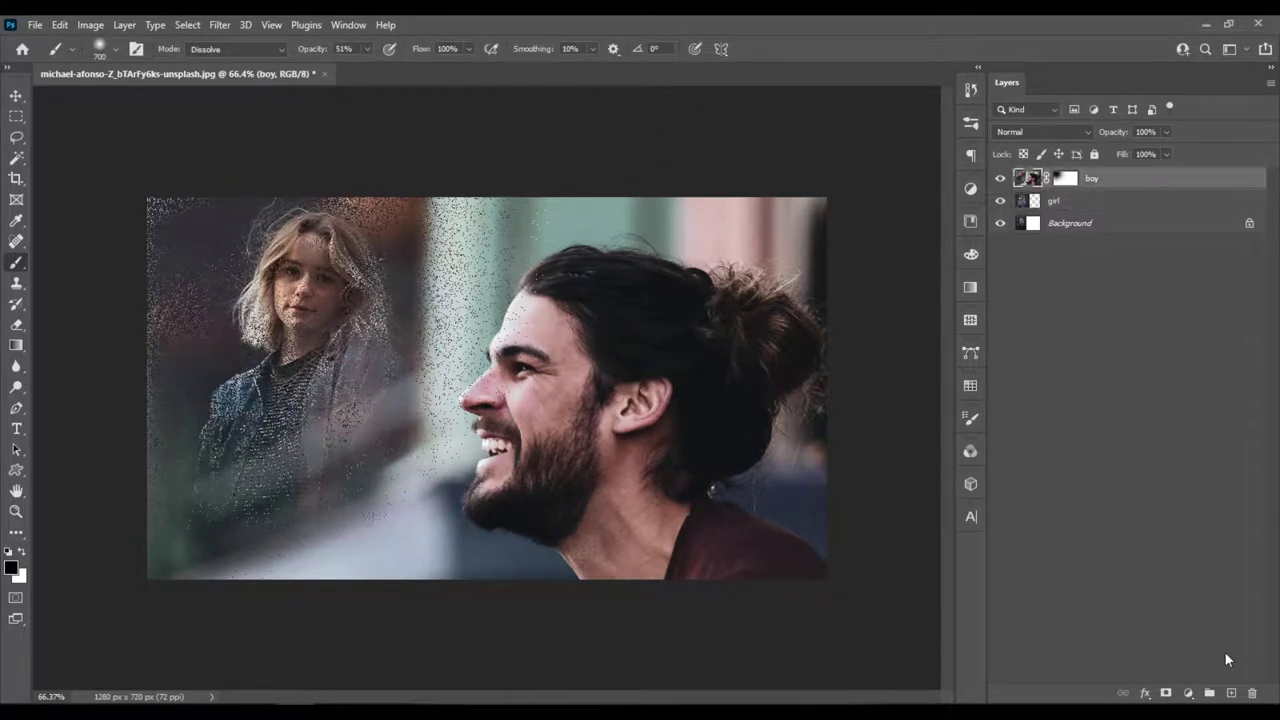
Step: Add a Hue/Saturation adjustment layer above boy with Saturation at +56
click(1189, 693)
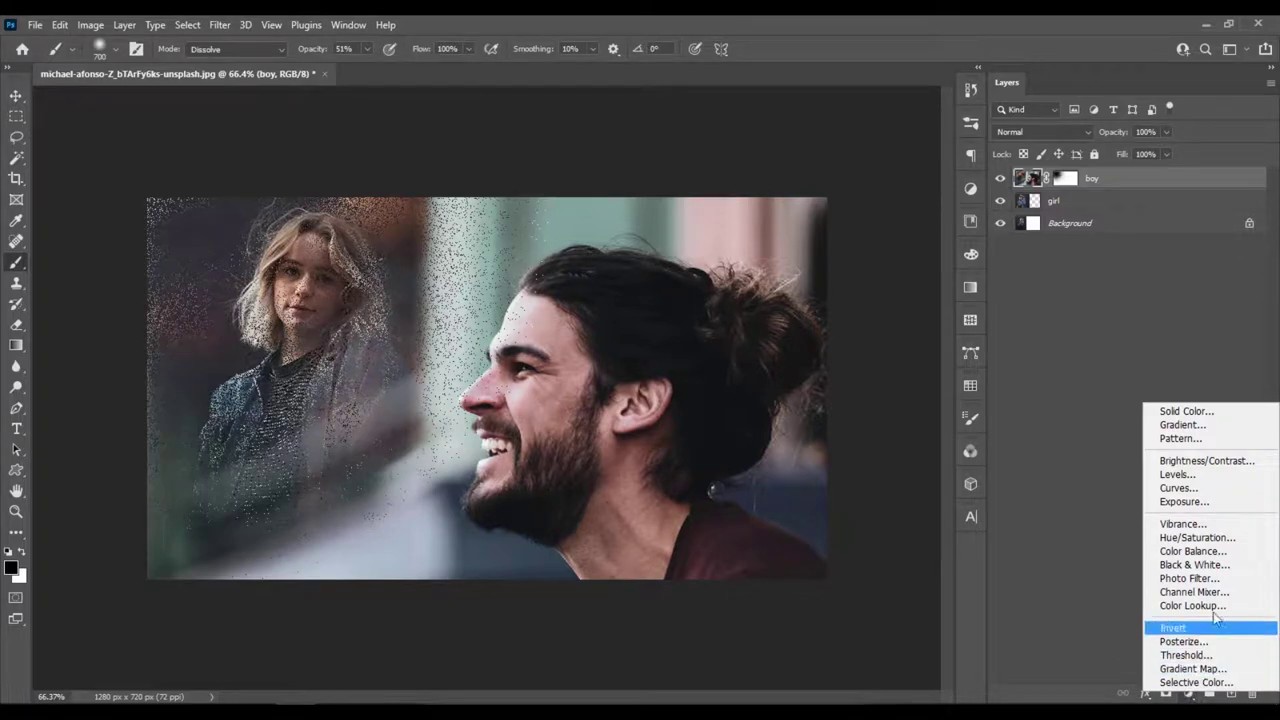
click(1236, 538)
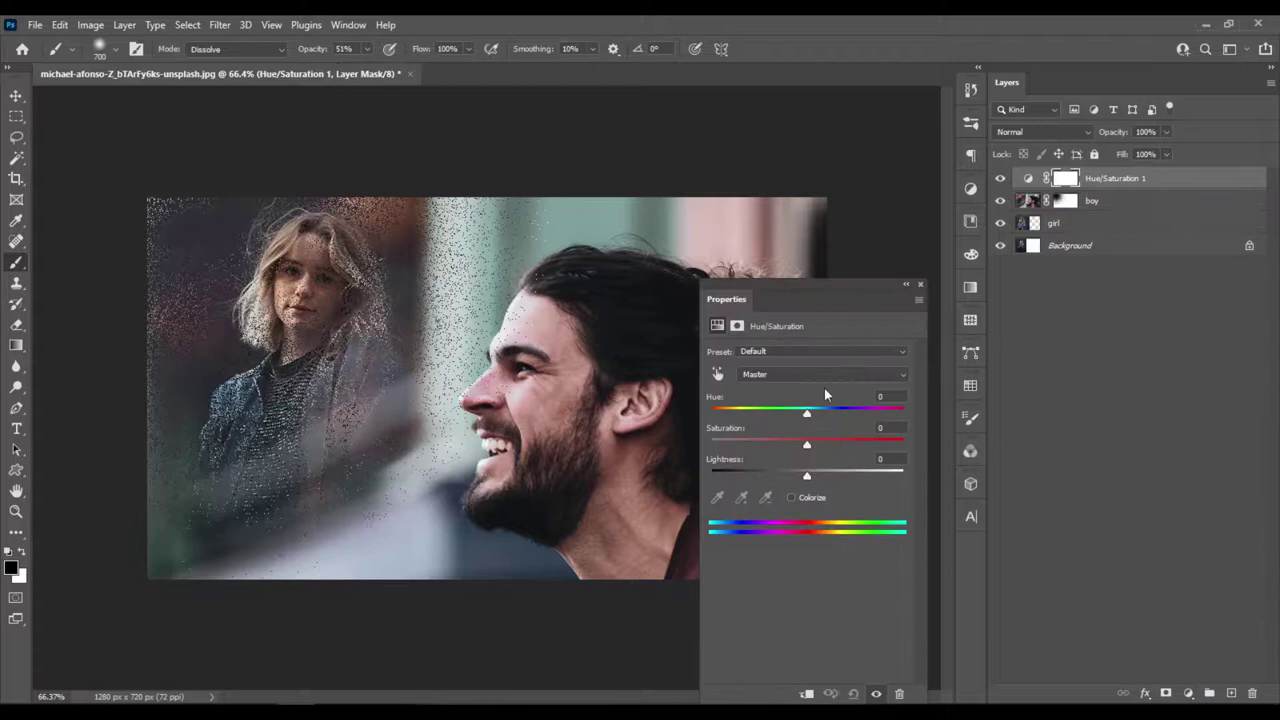
drag(851, 294, 948, 255)
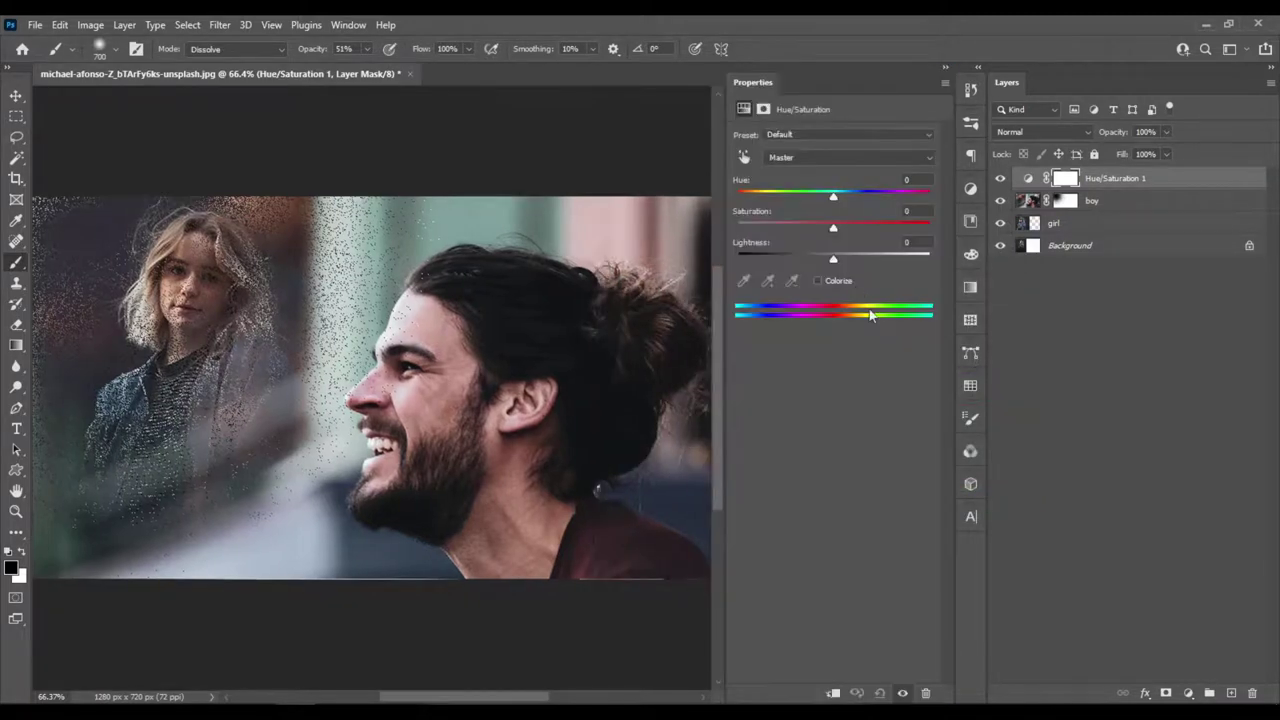
drag(847, 223, 879, 233)
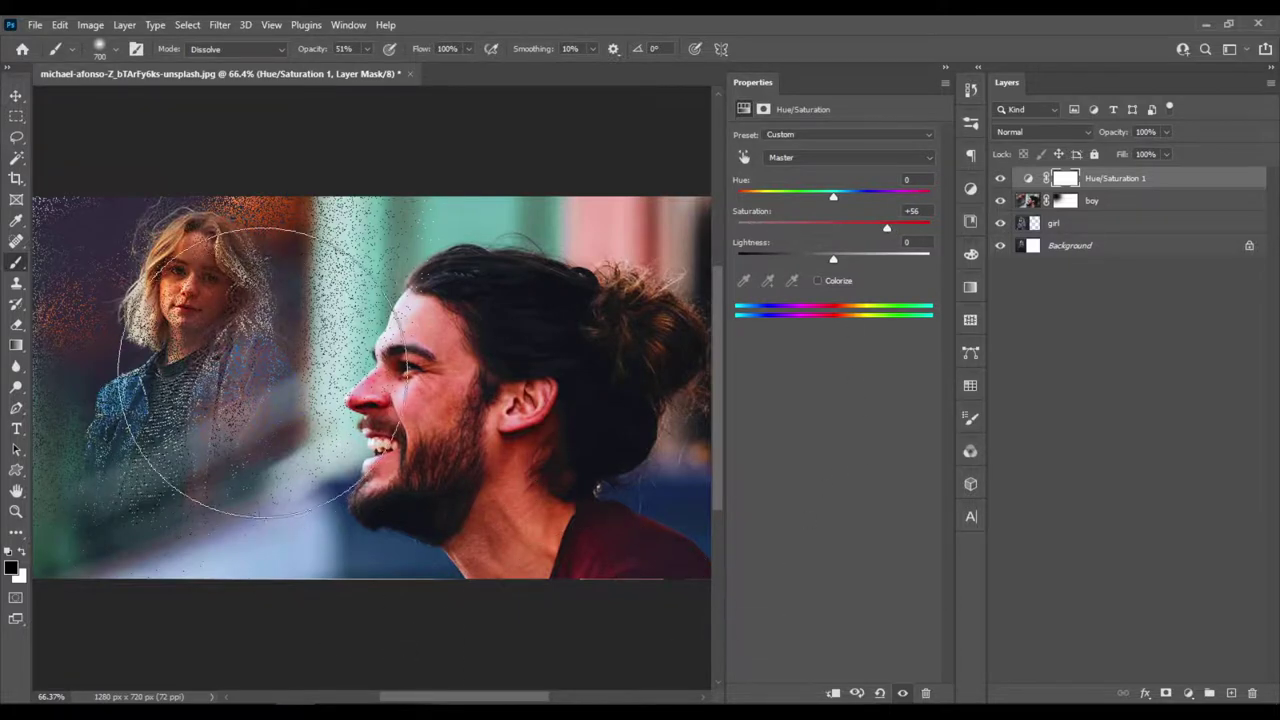
Step: Shift the boy layer's photo down and right with Free Transform and commit it
click(1088, 201)
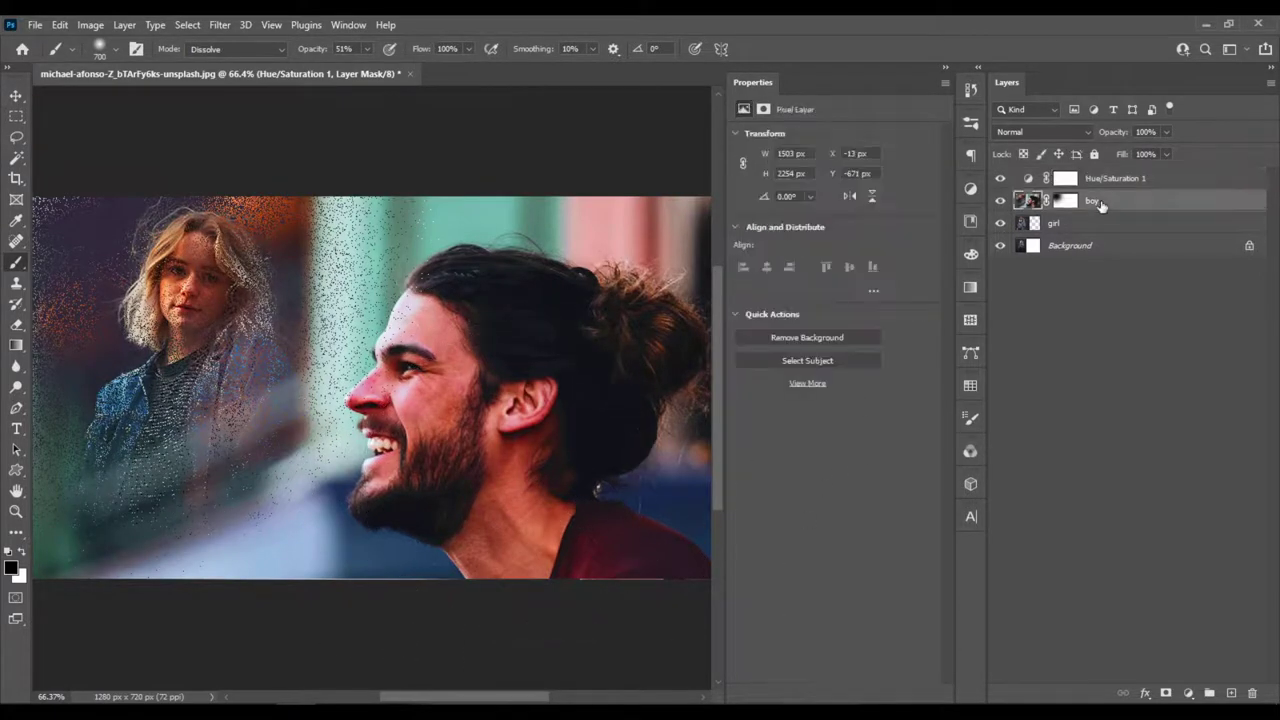
key(ctrl+t)
key(ctrl+minus)
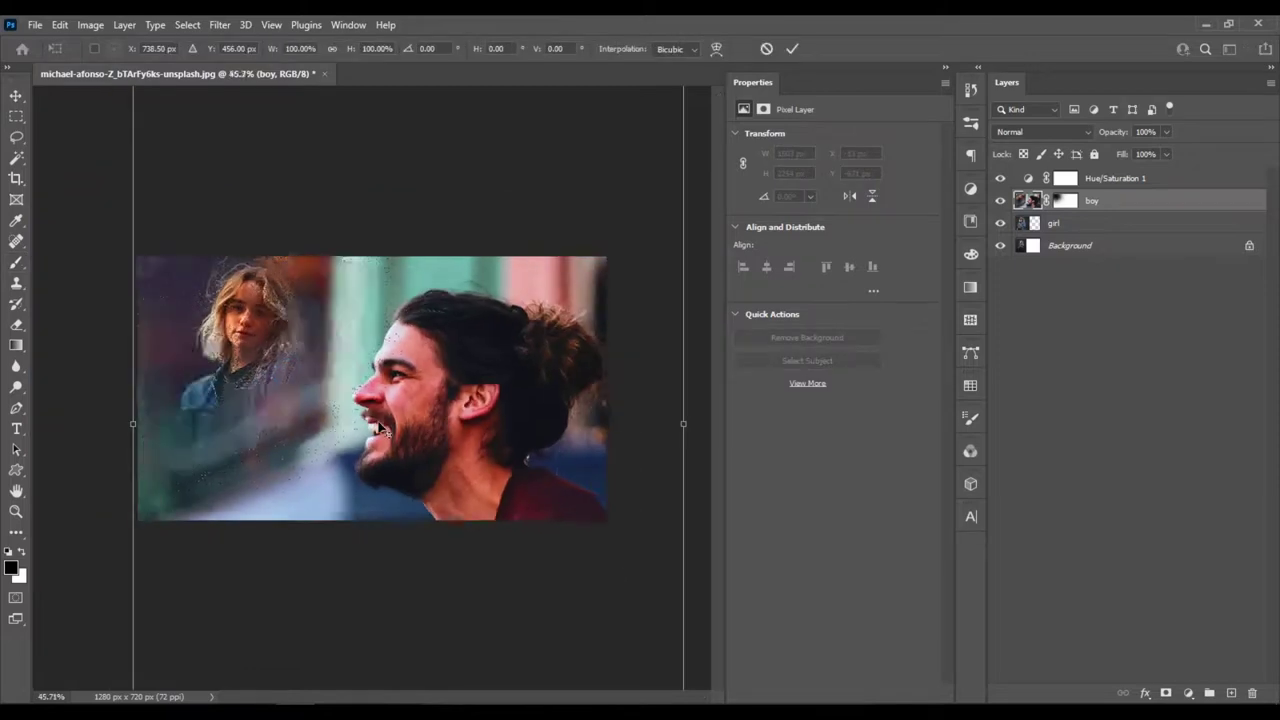
key(ctrl+minus)
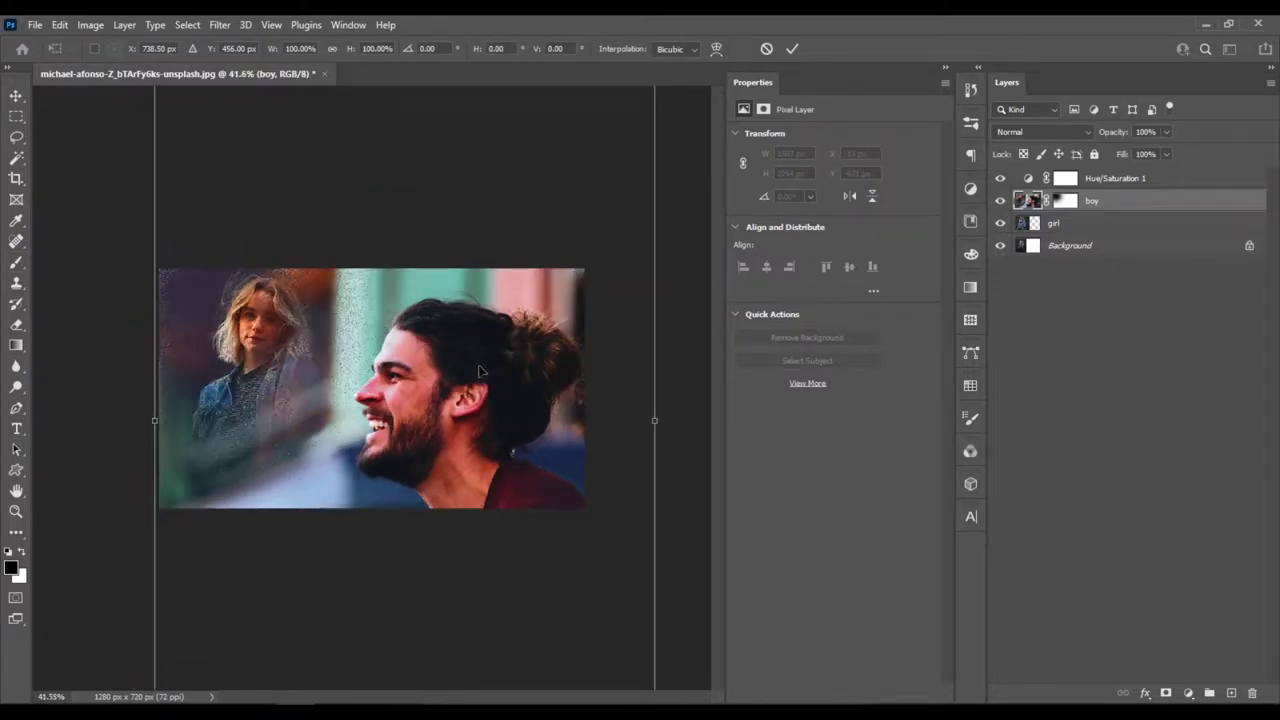
drag(479, 371, 463, 400)
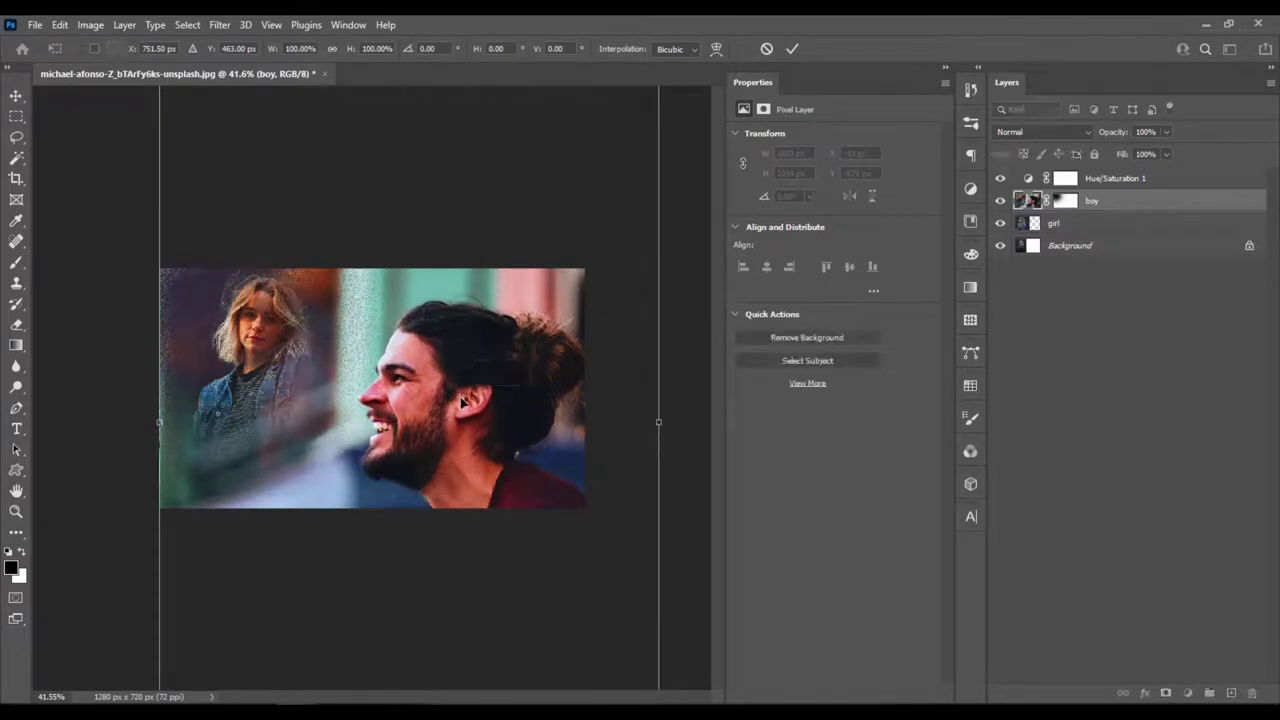
key(Return)
Step: Paint black with the Dissolve brush on the boy mask, then white to clean his hair
key(b)
scroll(463, 400, up, 2)
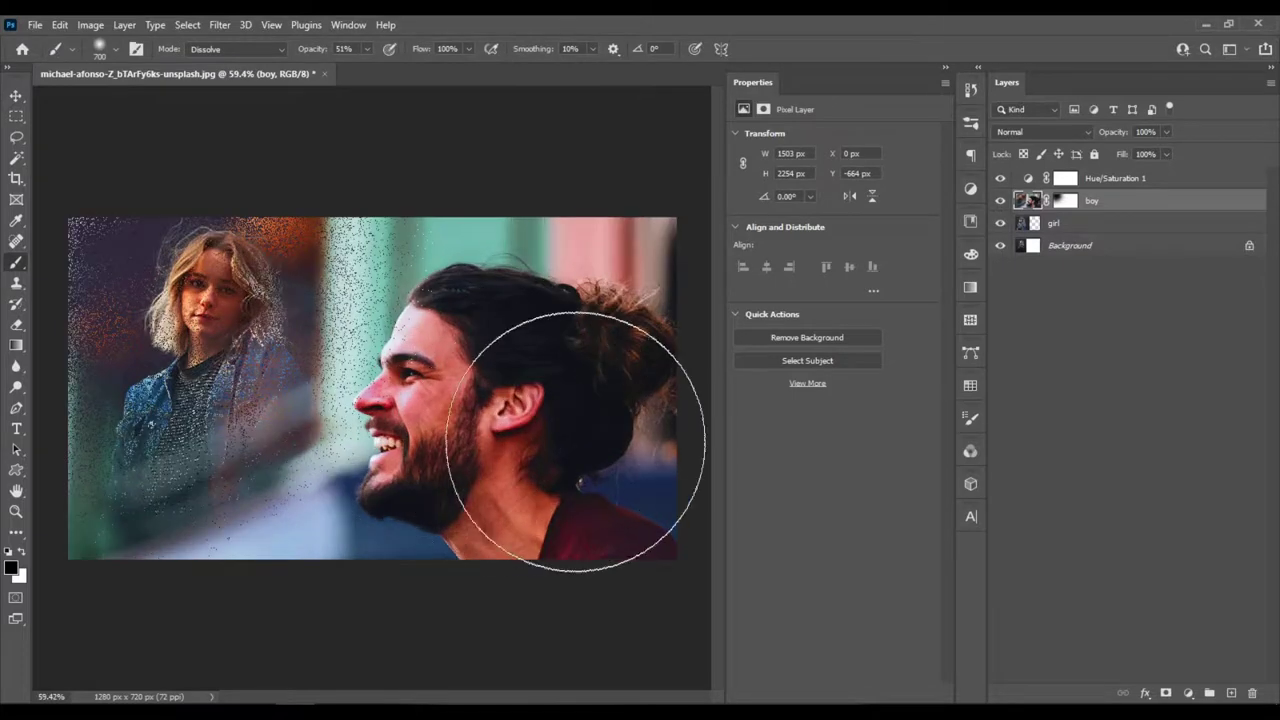
click(1065, 200)
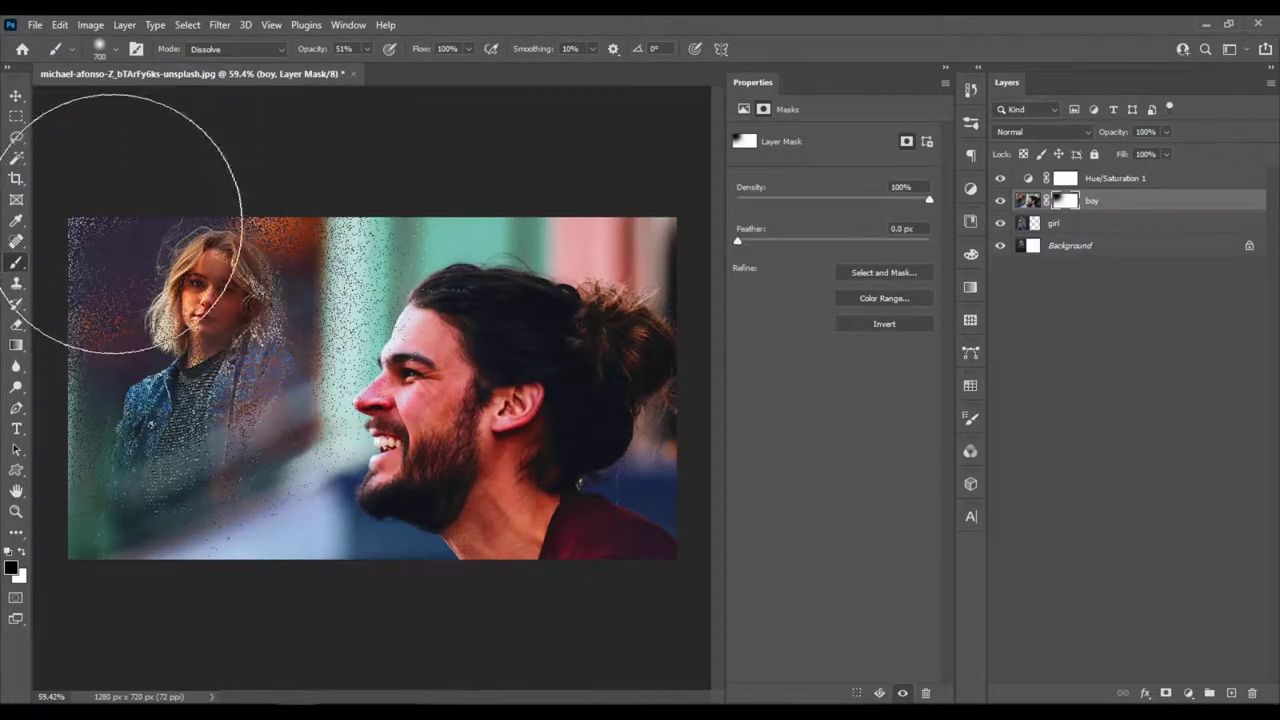
mouse_move(107, 238)
mouse_down()
mouse_move(128, 195)
mouse_move(129, 330)
mouse_move(171, 421)
mouse_move(203, 657)
mouse_move(186, 366)
mouse_move(210, 292)
mouse_move(271, 271)
mouse_move(294, 229)
mouse_move(257, 223)
mouse_move(276, 262)
mouse_move(214, 245)
mouse_move(215, 470)
mouse_move(270, 320)
mouse_move(561, 337)
mouse_up()
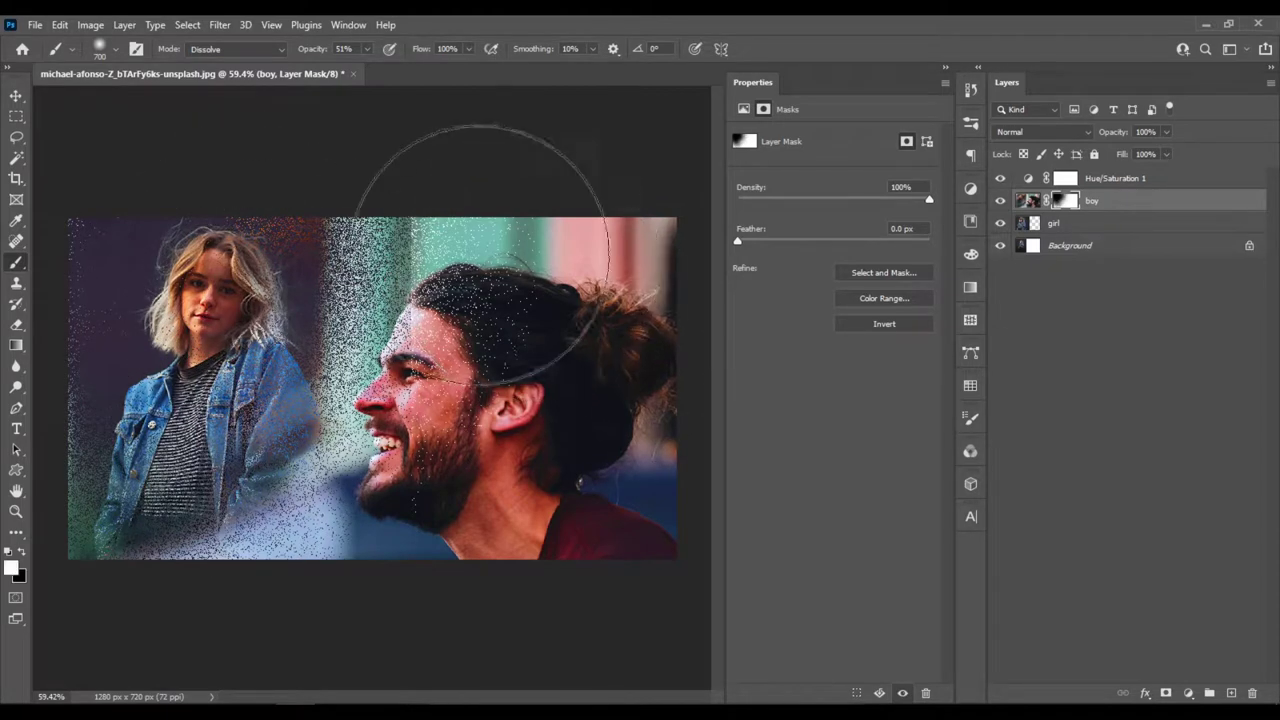
key(x)
mouse_move(414, 200)
mouse_down()
mouse_move(434, 306)
mouse_move(437, 268)
mouse_move(486, 385)
mouse_move(476, 497)
mouse_move(440, 600)
mouse_up()
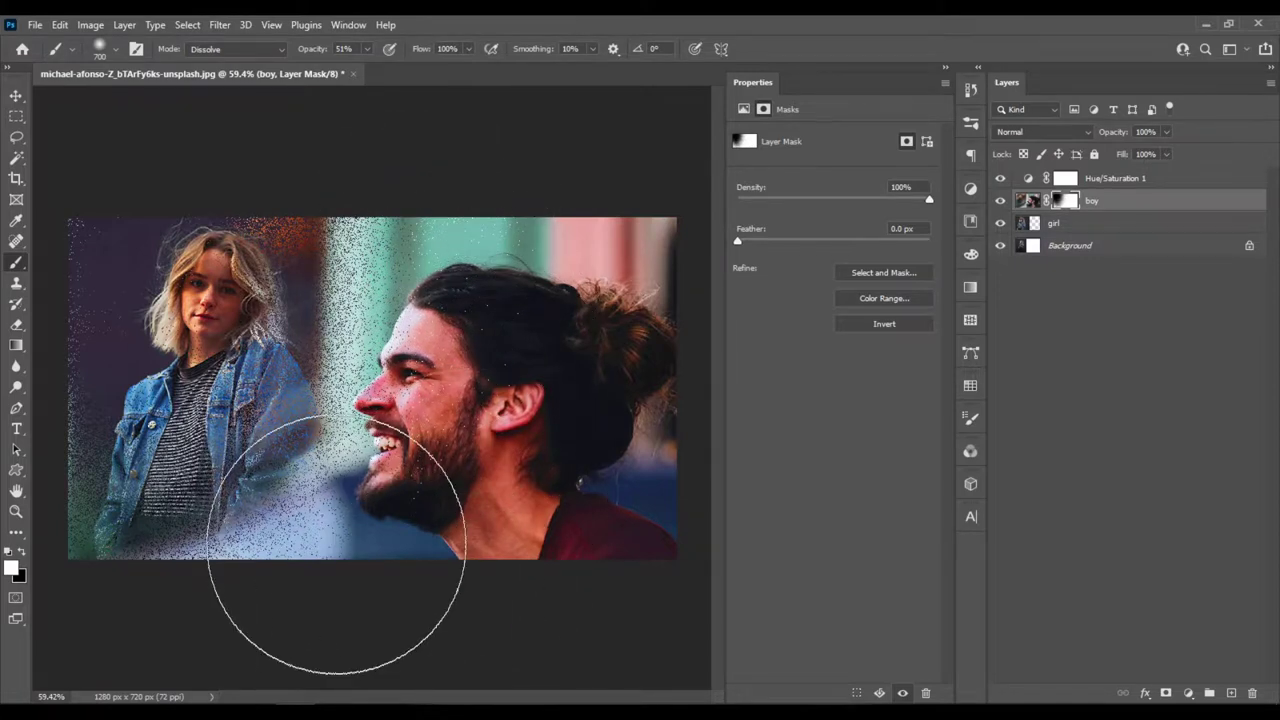
Step: Add more Dissolve strokes on the boy mask so the girl shows through further
scroll(411, 545, up, 3)
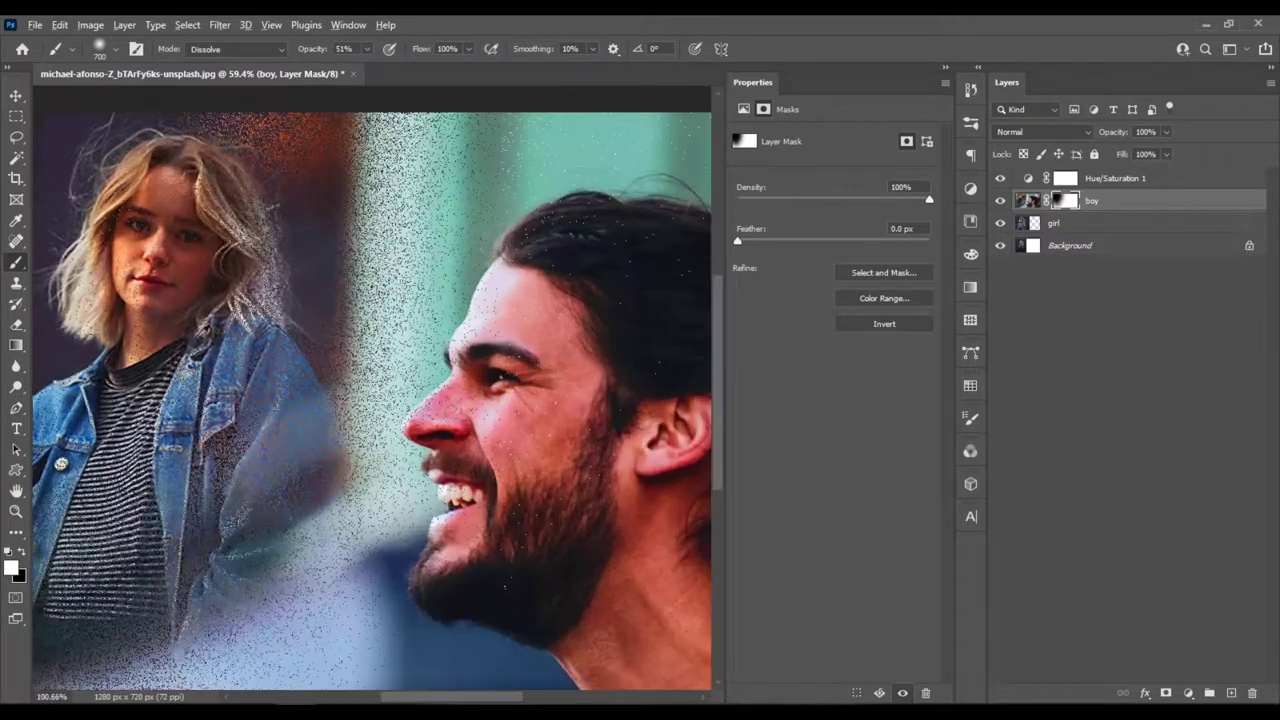
mouse_move(412, 563)
mouse_down()
mouse_move(390, 466)
mouse_move(330, 385)
mouse_move(305, 395)
mouse_move(385, 521)
mouse_up()
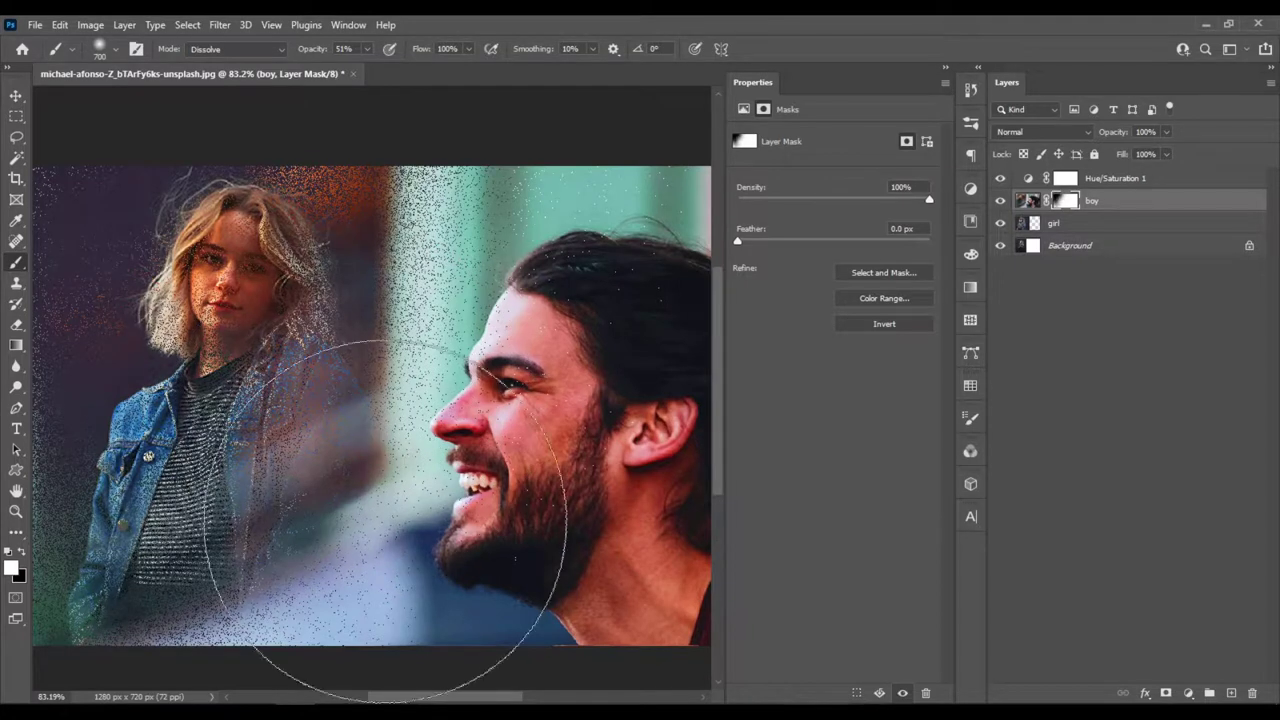
scroll(293, 356, up, 3)
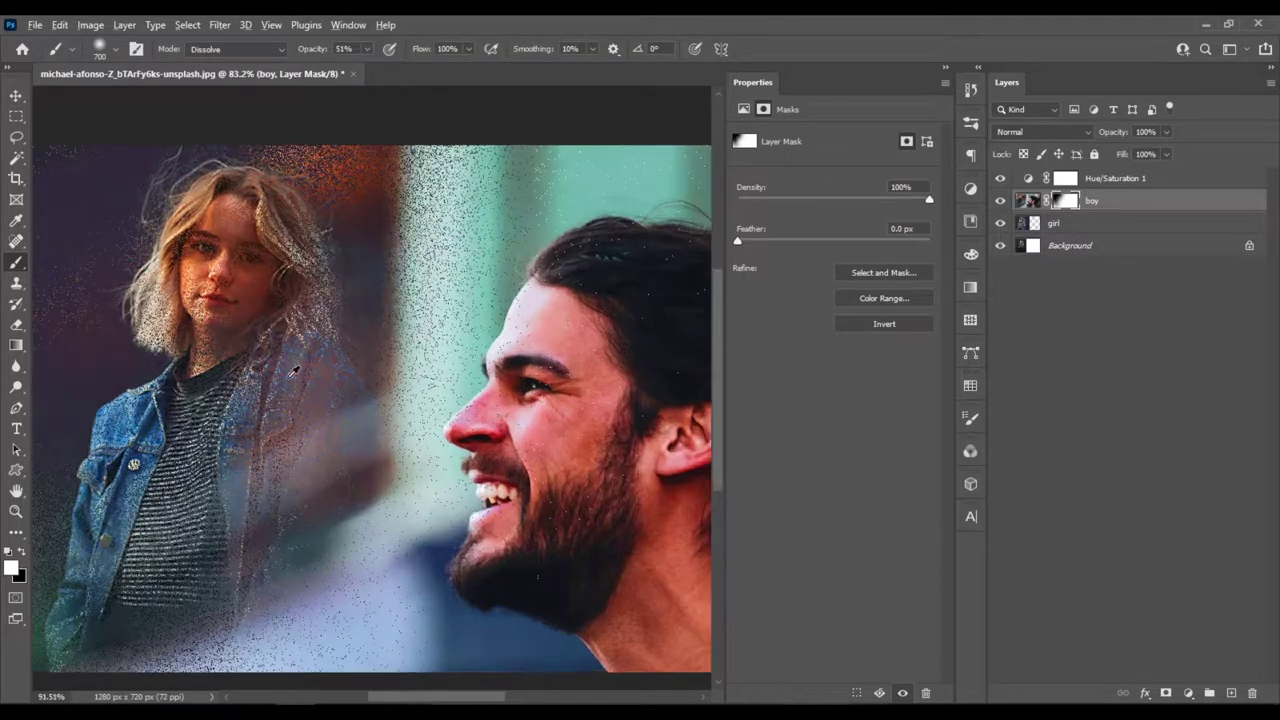
scroll(293, 356, down, 3)
click(1112, 229)
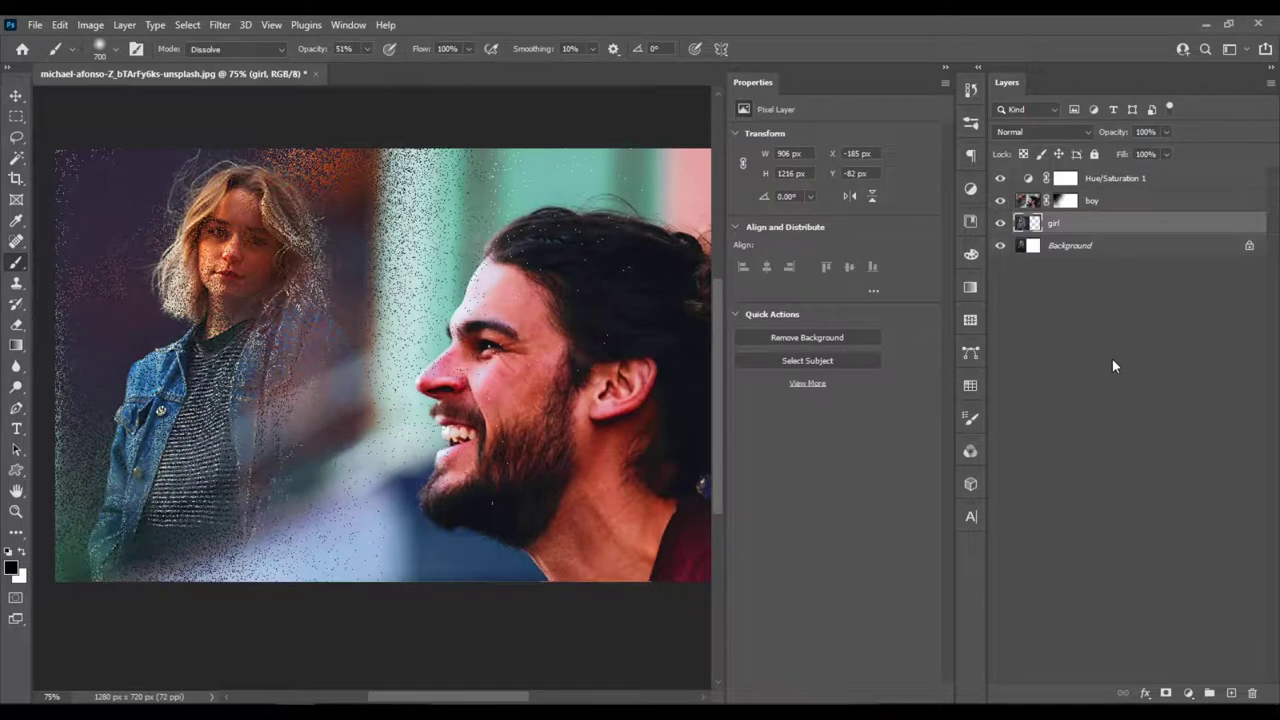
Step: Duplicate the girl layer at 50% opacity, enlarge it to about 150%, shift it left, and place it above Hue/Saturation 1
key(ctrl+j)
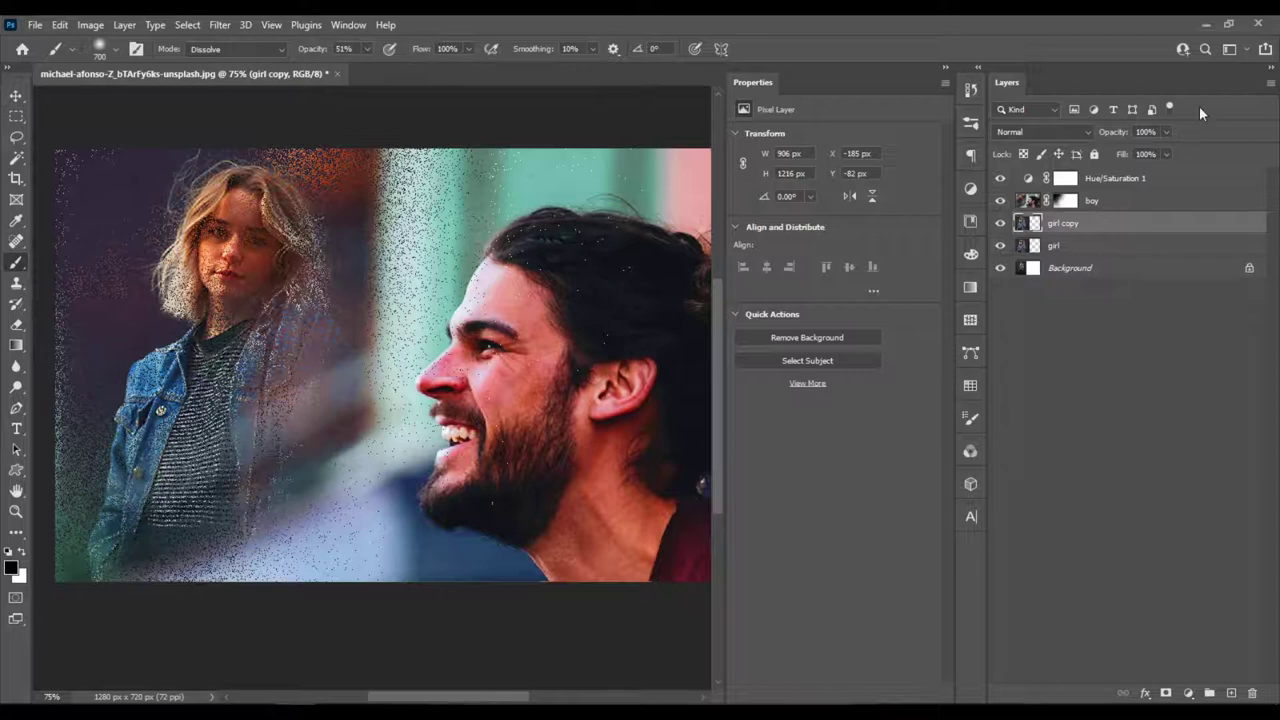
drag(1165, 132, 1132, 153)
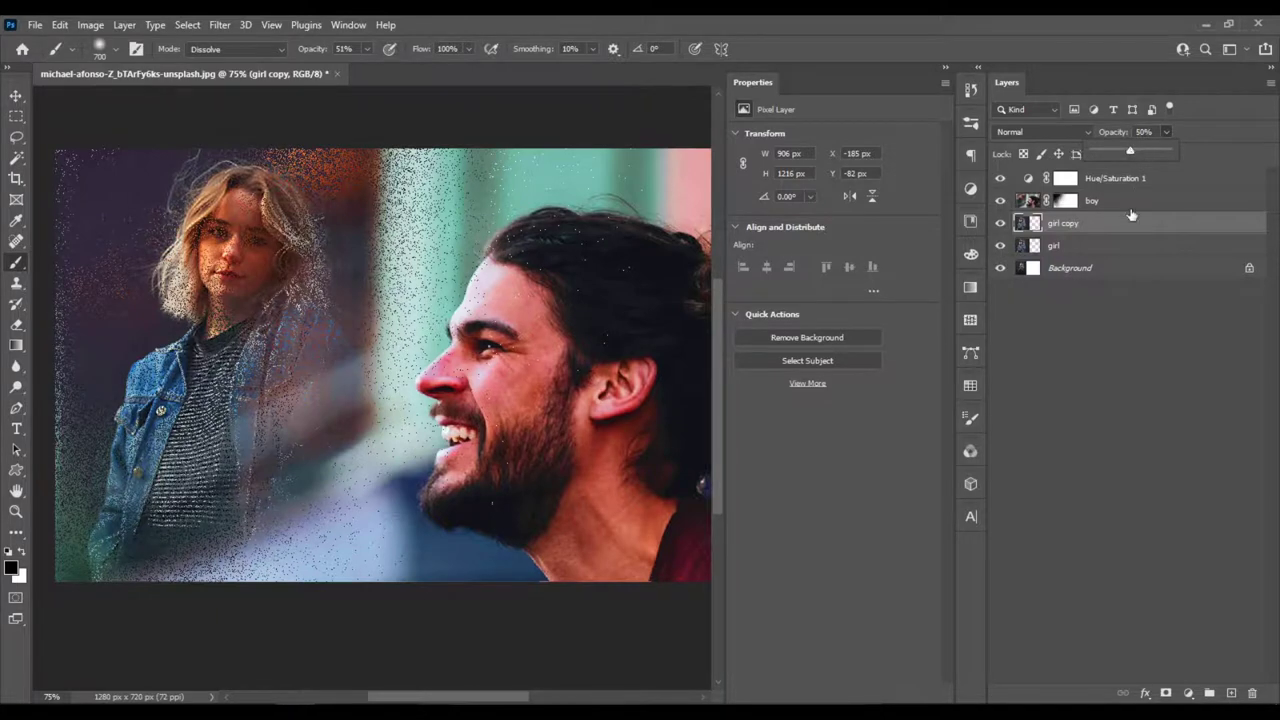
key(ctrl+t)
scroll(192, 383, down, 1)
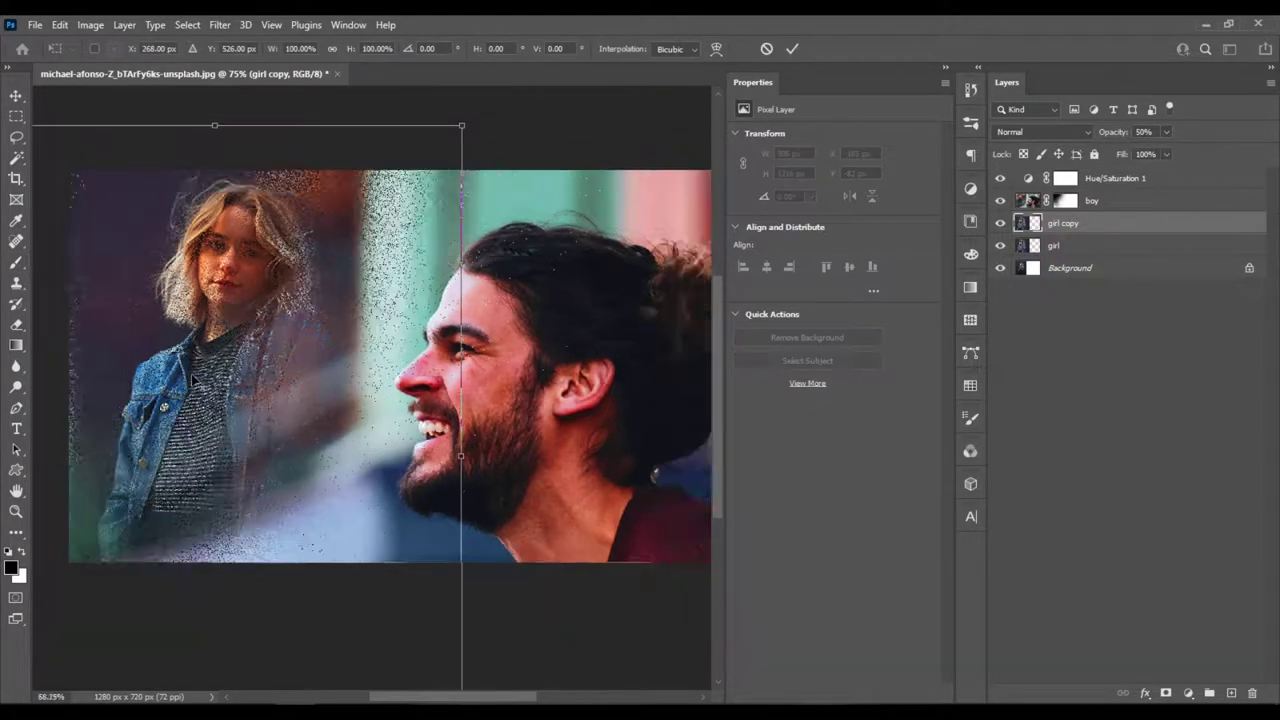
scroll(192, 383, down, 1)
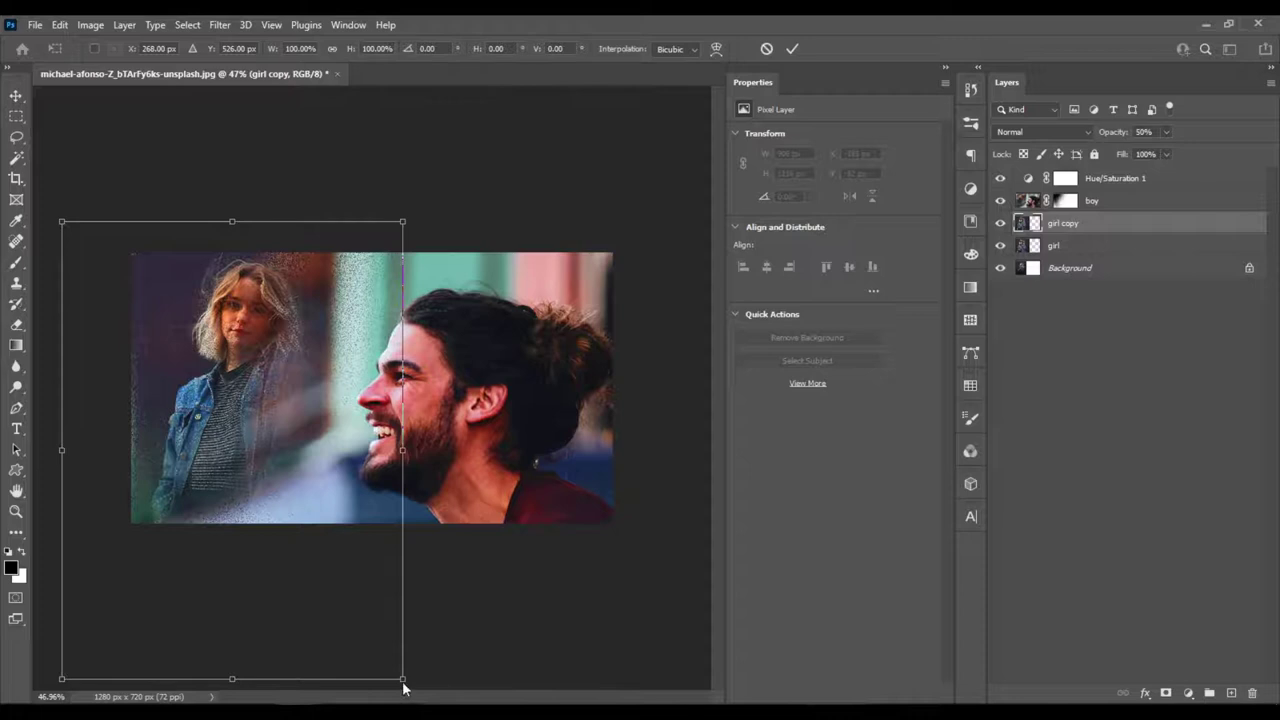
drag(402, 680, 815, 700)
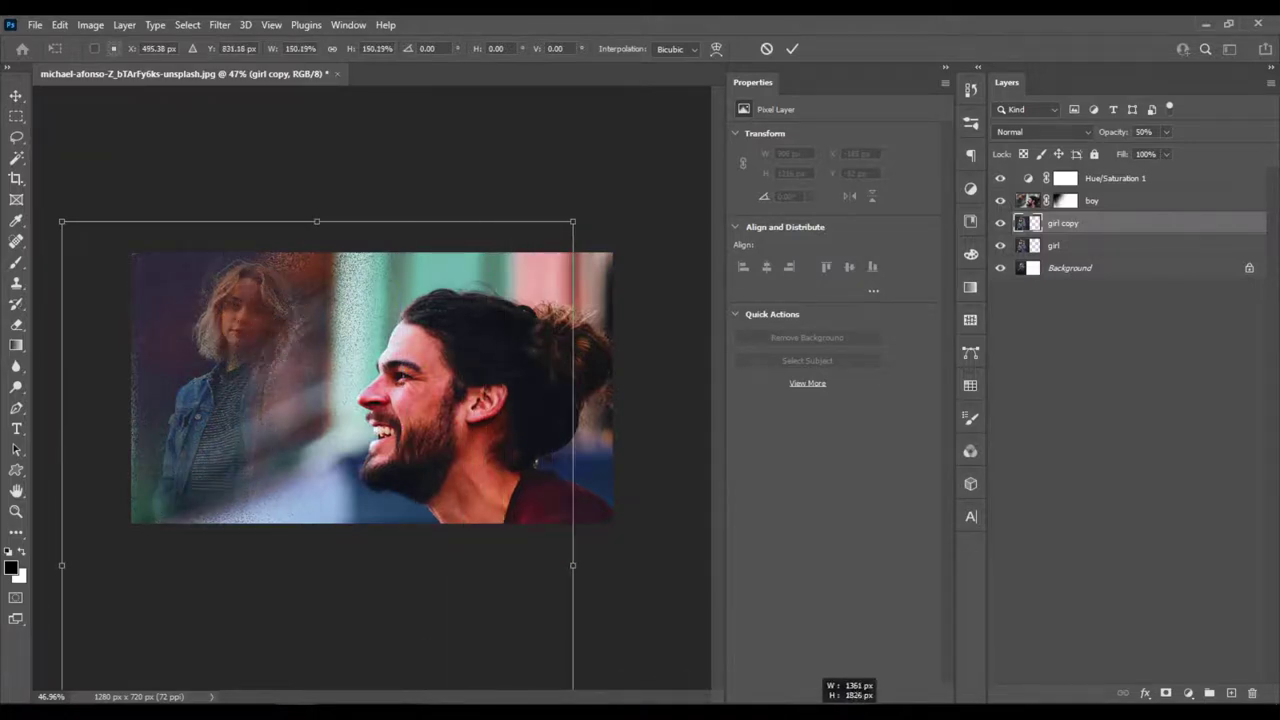
drag(330, 313, 363, 318)
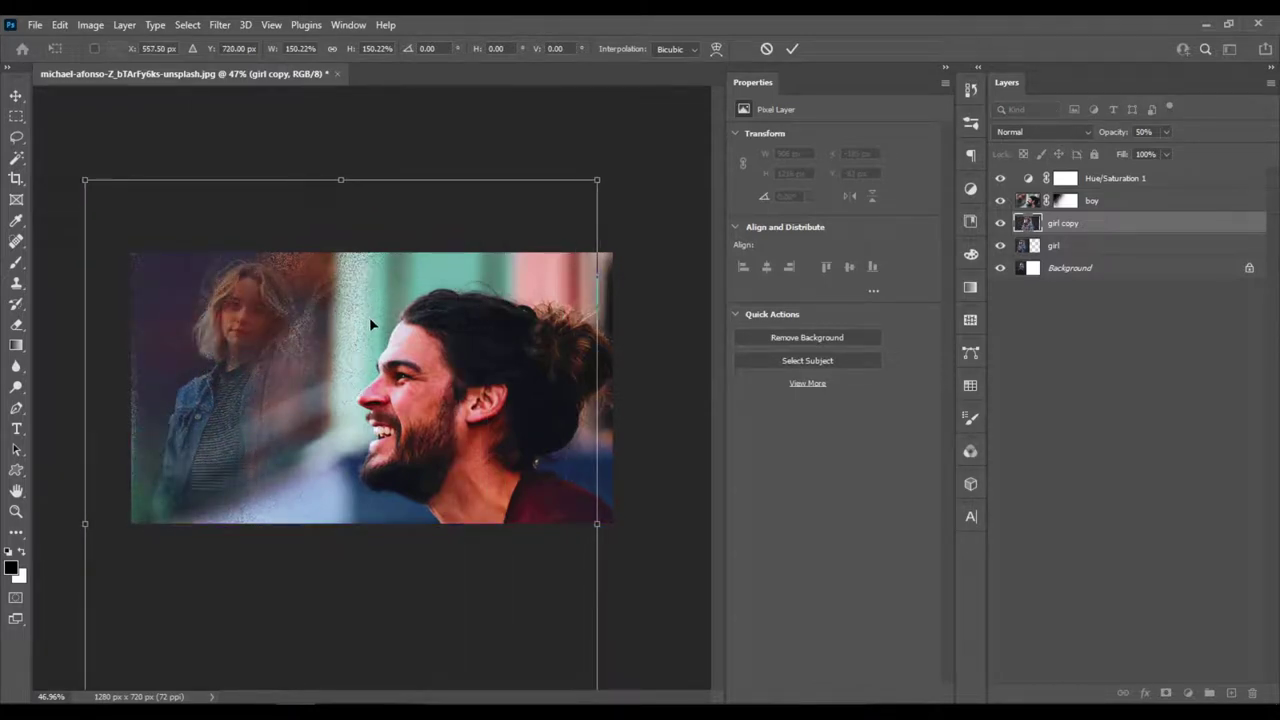
key(Return)
key(b)
drag(1114, 226, 1129, 170)
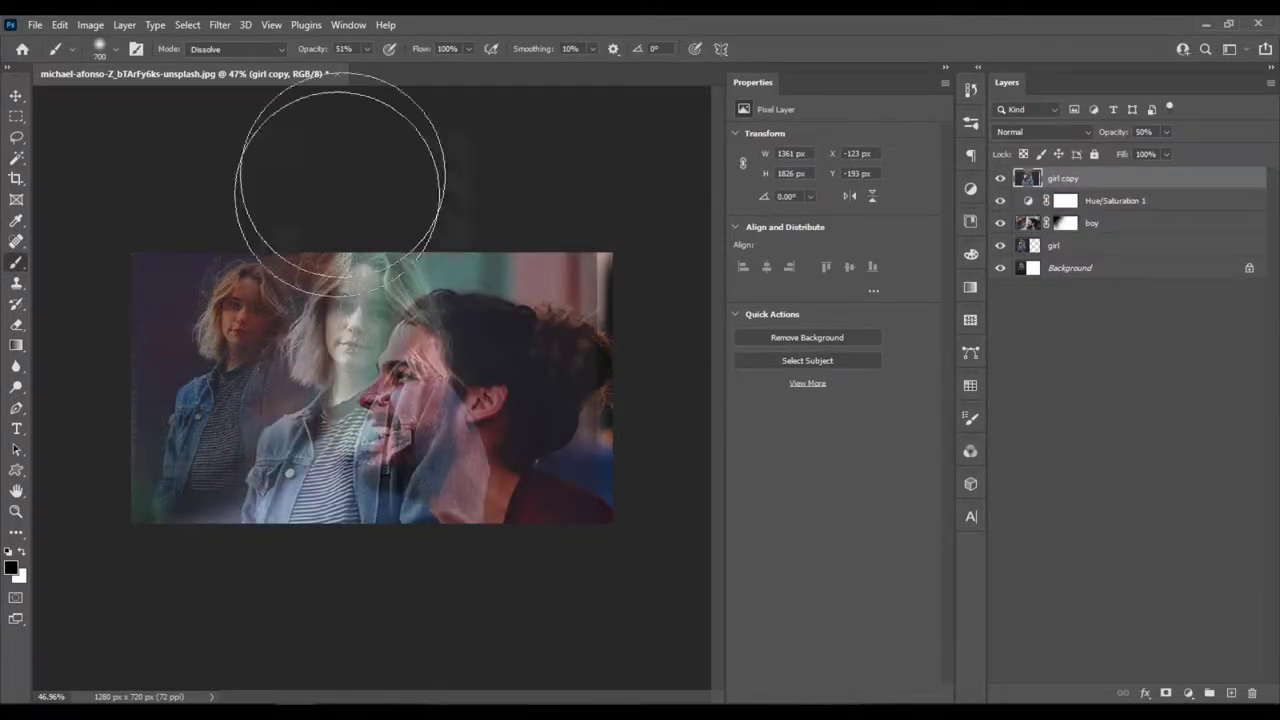
Step: Move Hue/Saturation 1 back to the top and give girl copy a white layer mask
key(ctrl+plus)
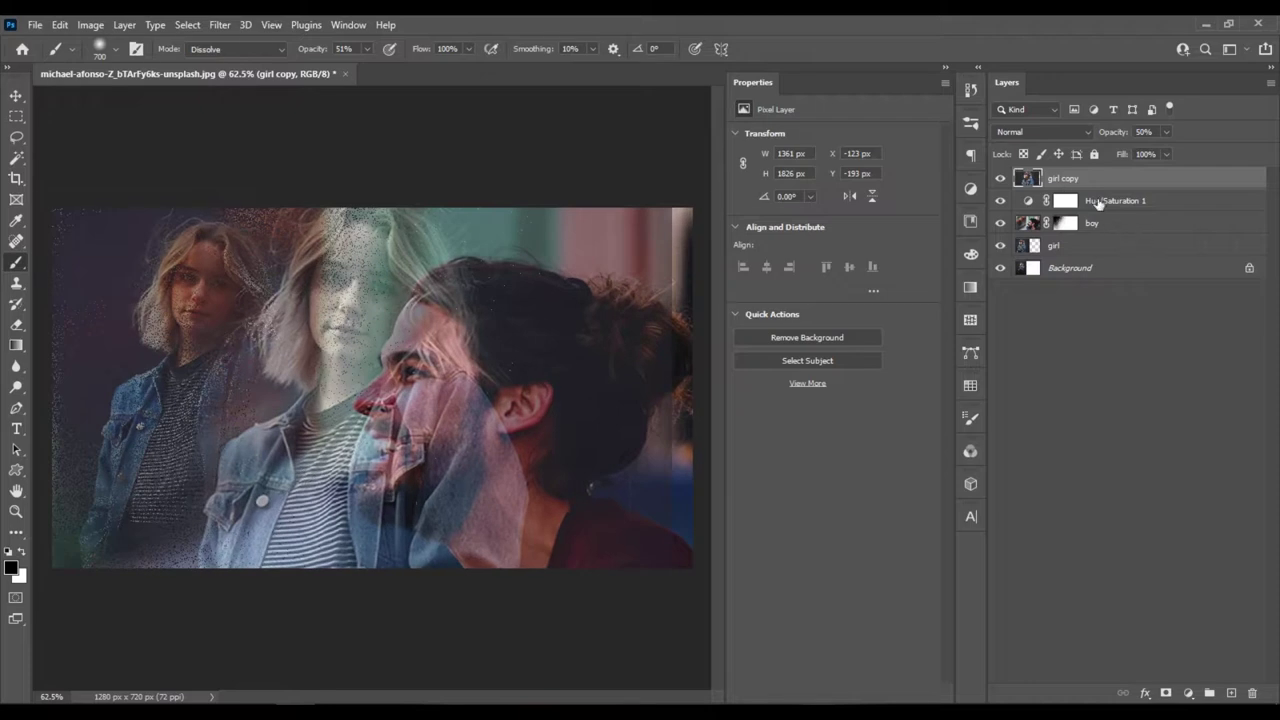
drag(1098, 203, 1125, 172)
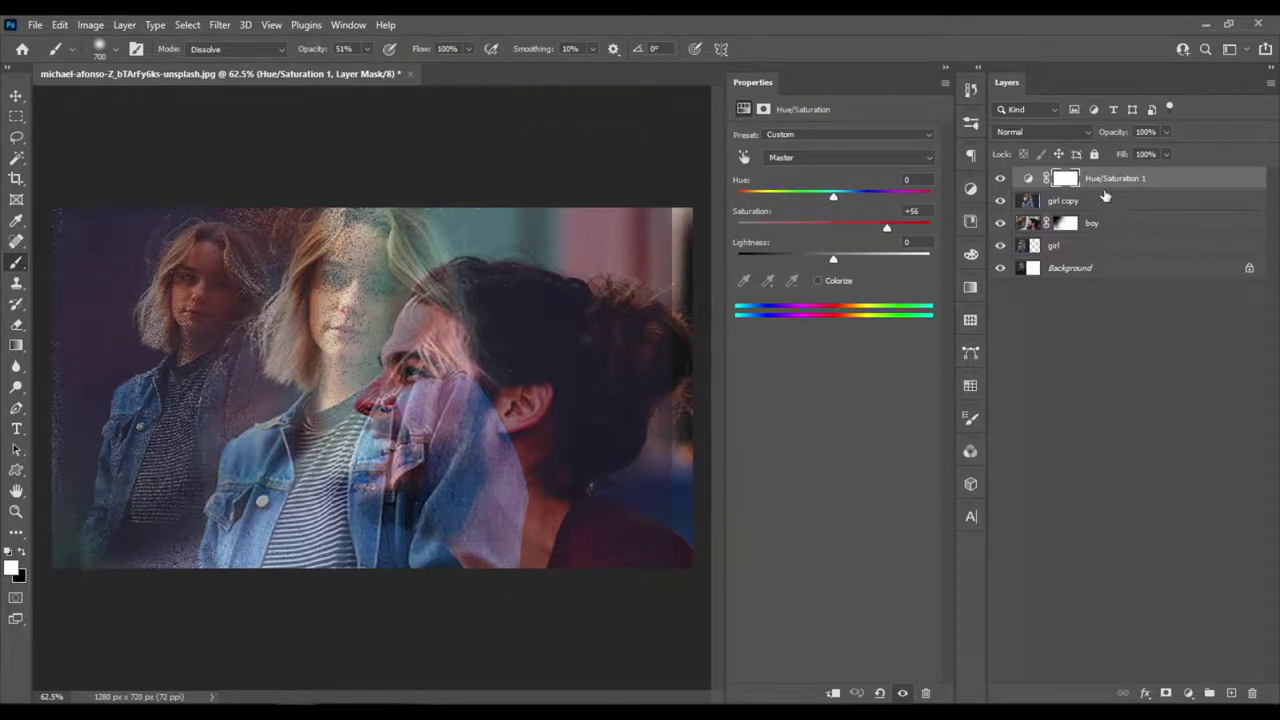
click(1031, 207)
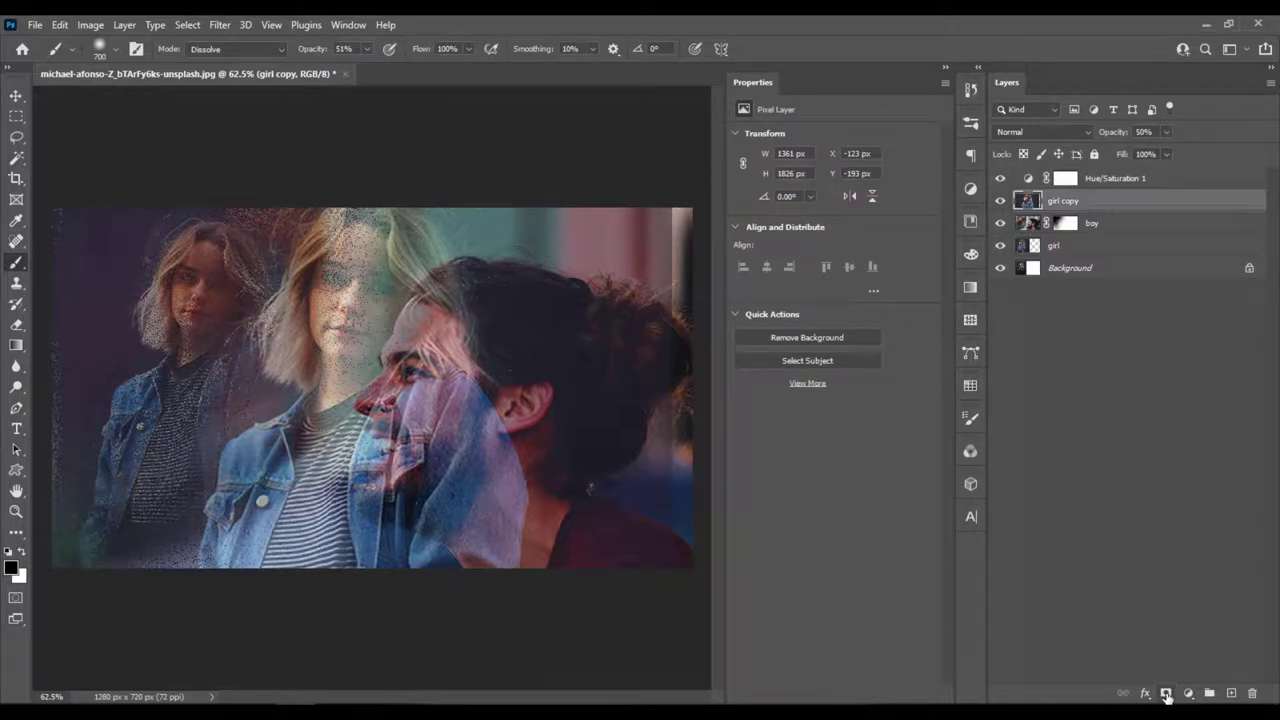
click(1166, 695)
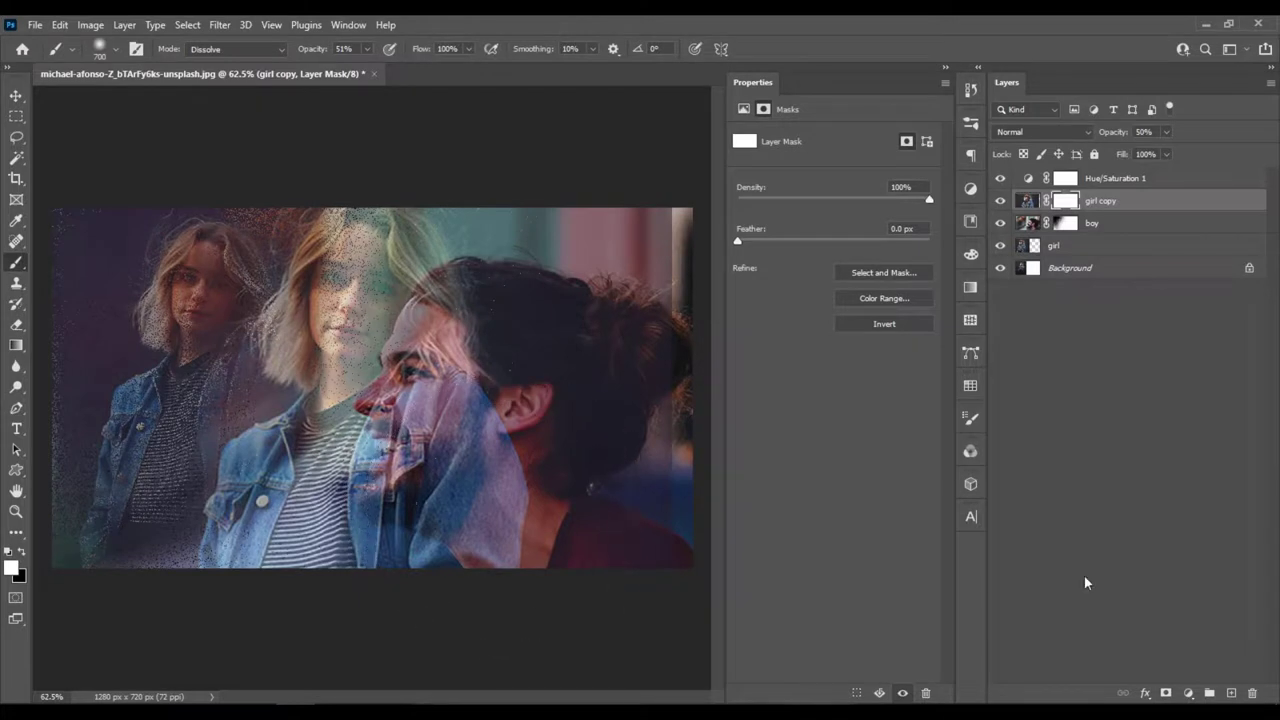
Step: Add a Levels adjustment layer at the top with input levels 21, 0.63 and 171
click(1160, 177)
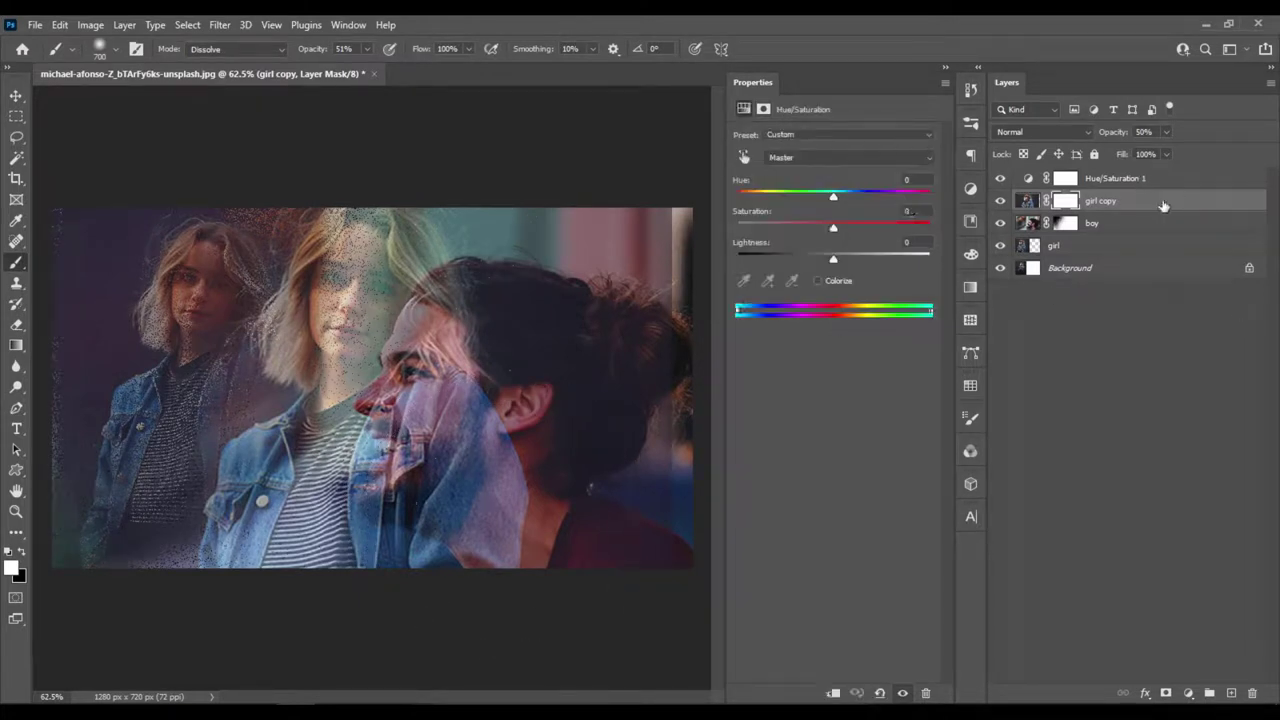
click(1188, 694)
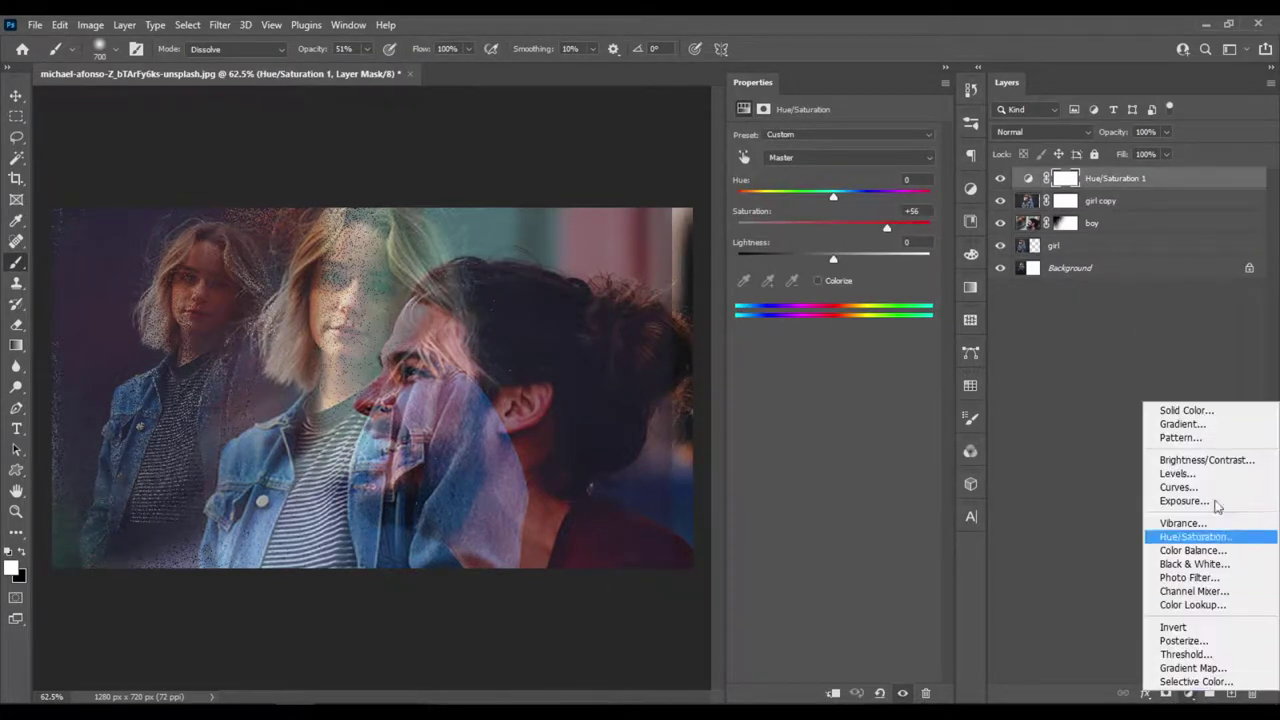
click(1220, 480)
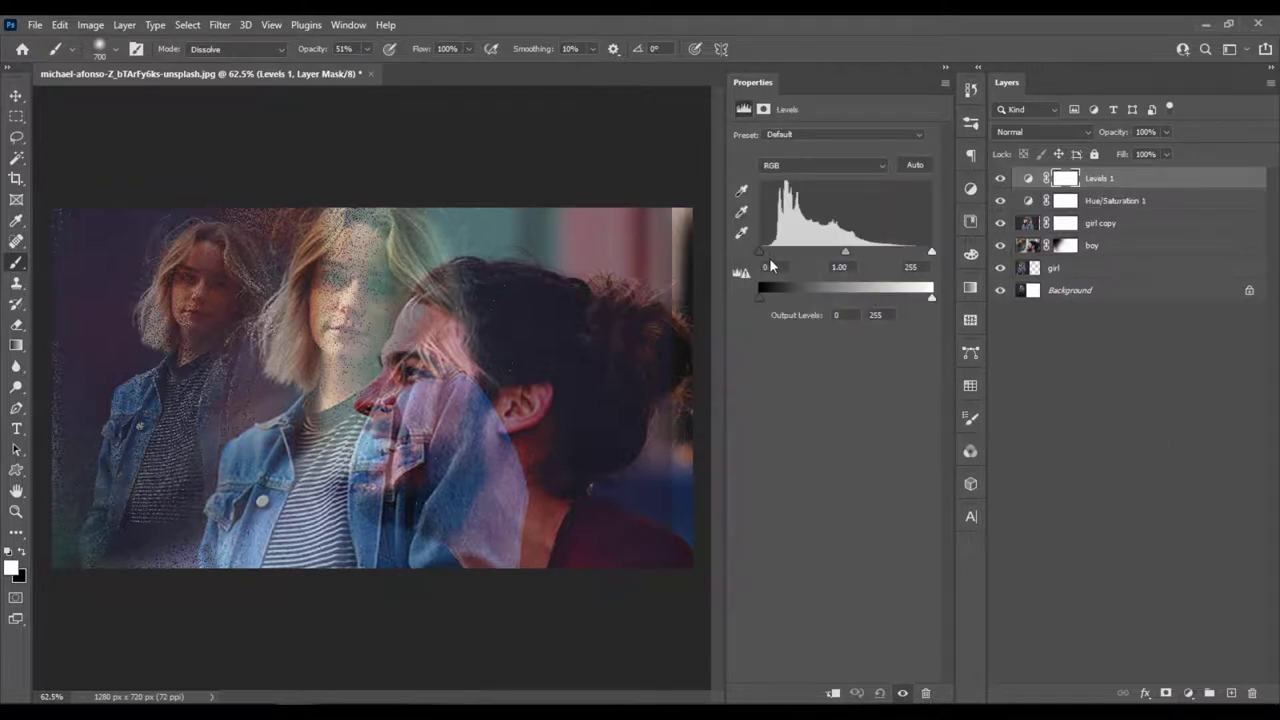
mouse_move(764, 250)
mouse_down()
mouse_move(799, 248)
mouse_move(782, 253)
mouse_up()
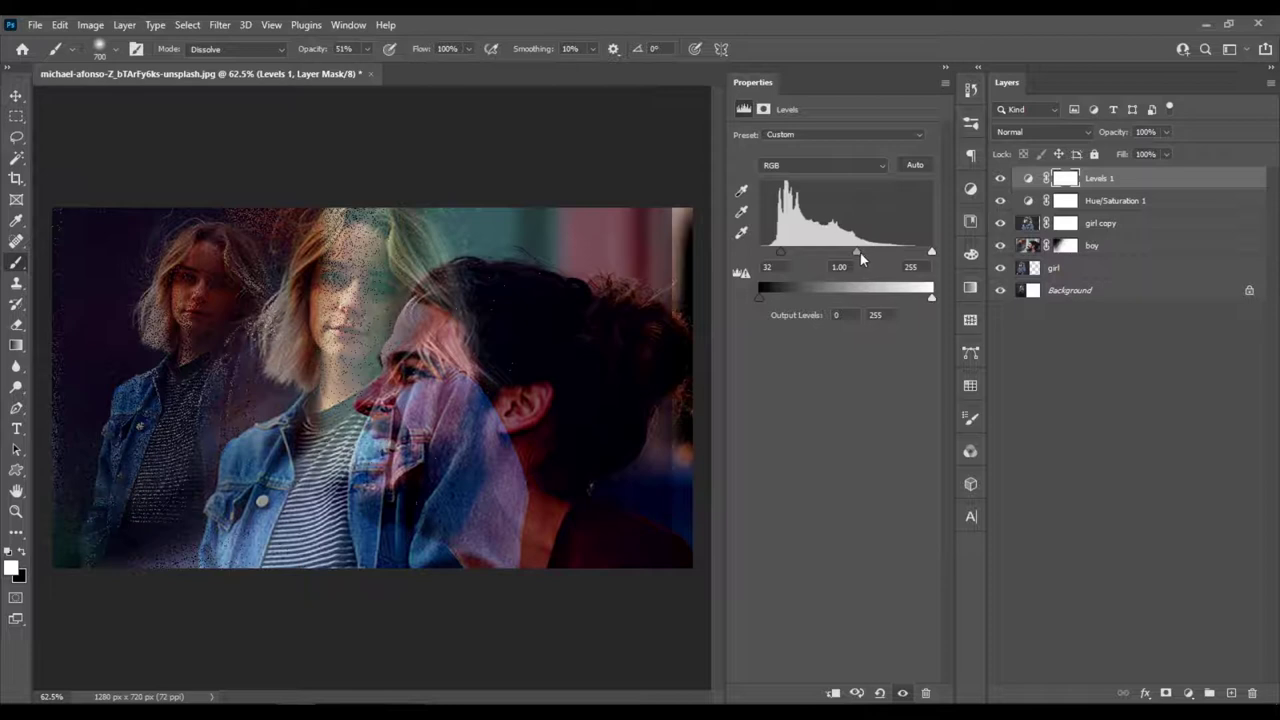
drag(782, 253, 774, 256)
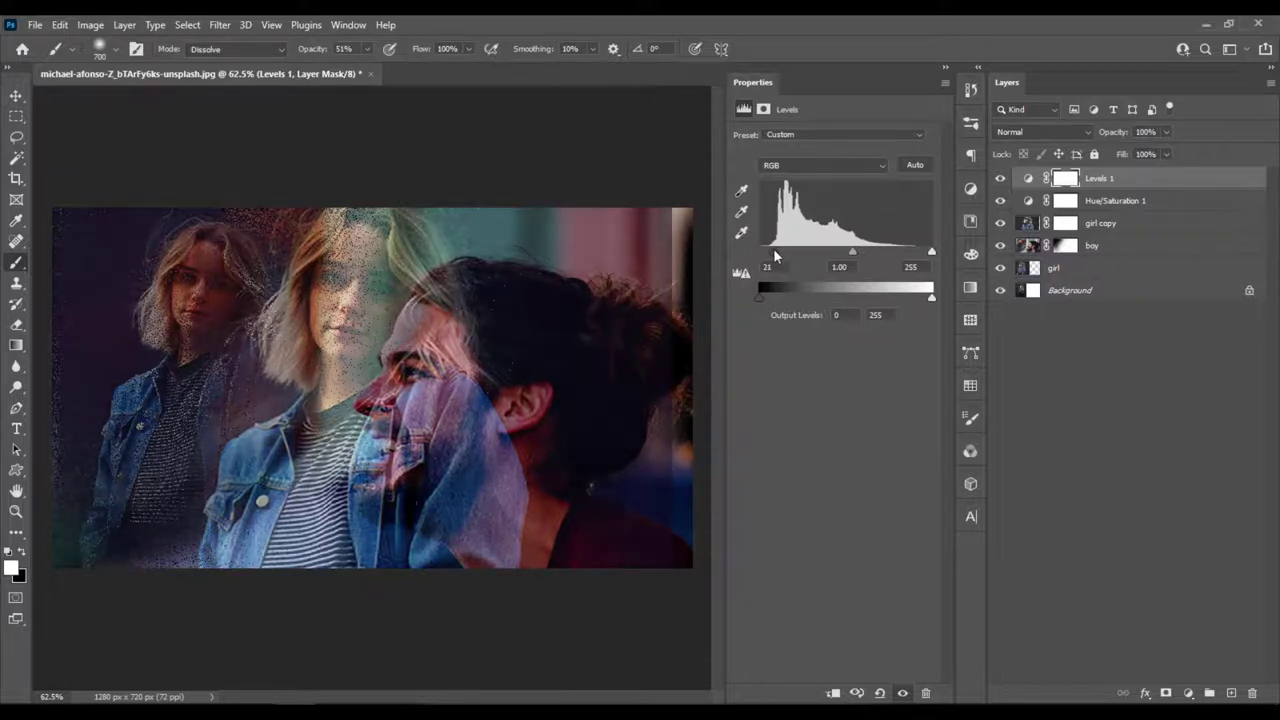
mouse_move(862, 252)
mouse_down()
mouse_move(905, 256)
mouse_move(876, 259)
mouse_up()
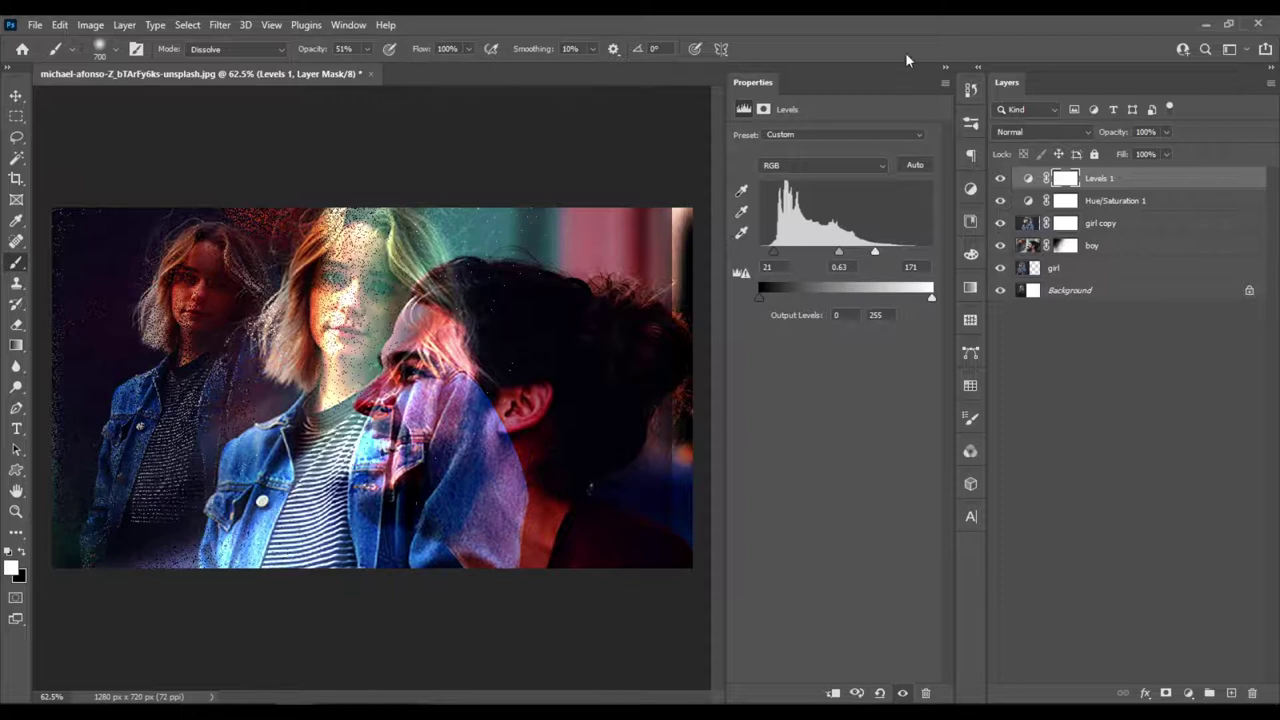
click(944, 73)
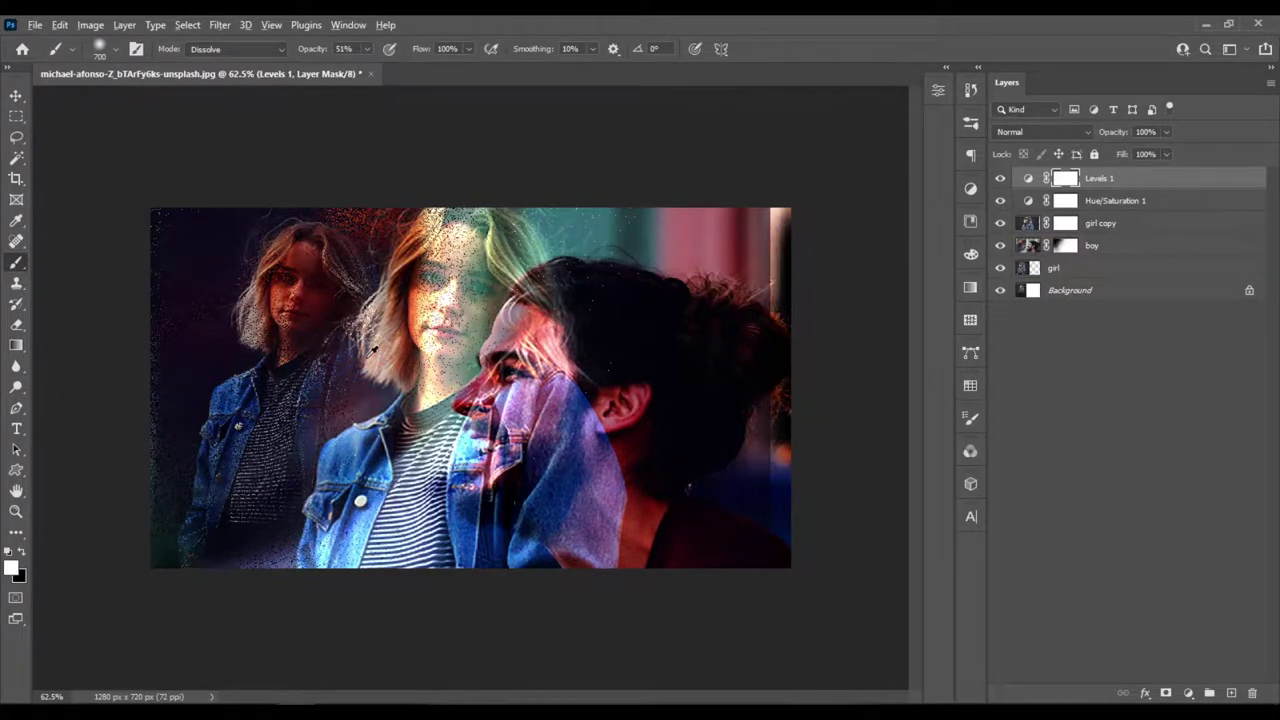
Step: Set the Dissolve brush to 1257 px at 100% opacity
drag(375, 348, 440, 340)
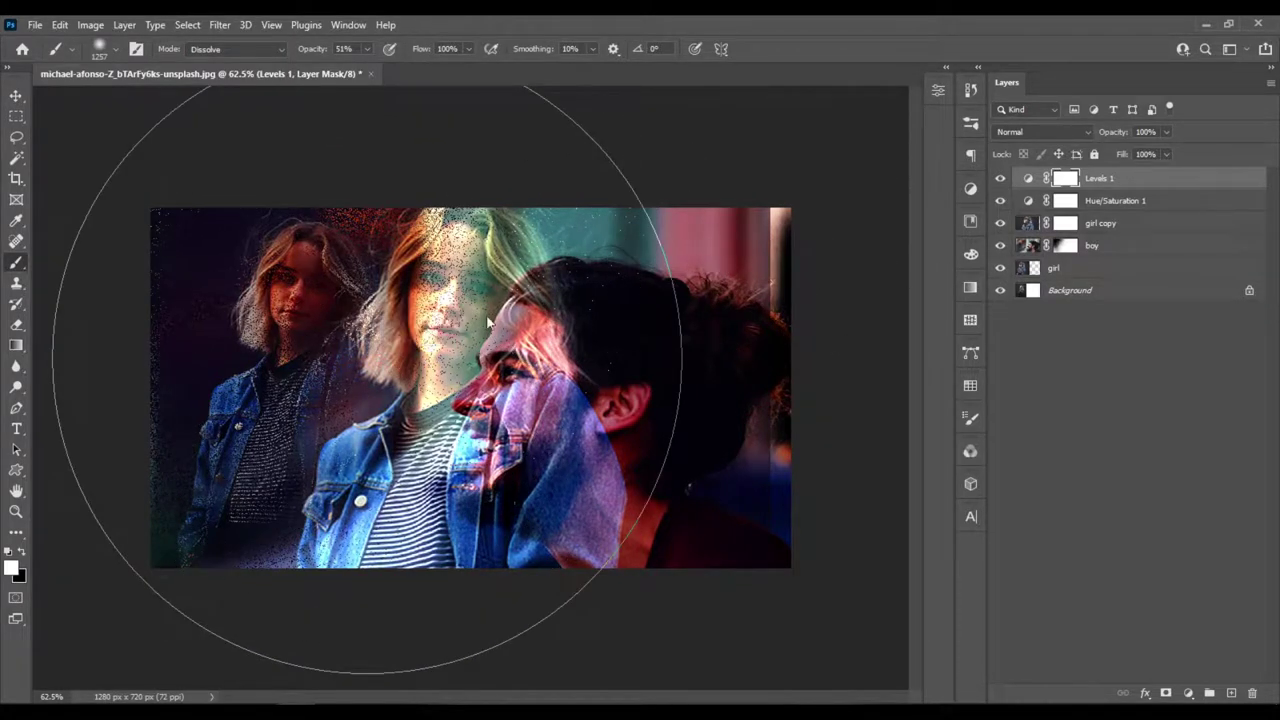
click(367, 49)
drag(371, 67, 366, 68)
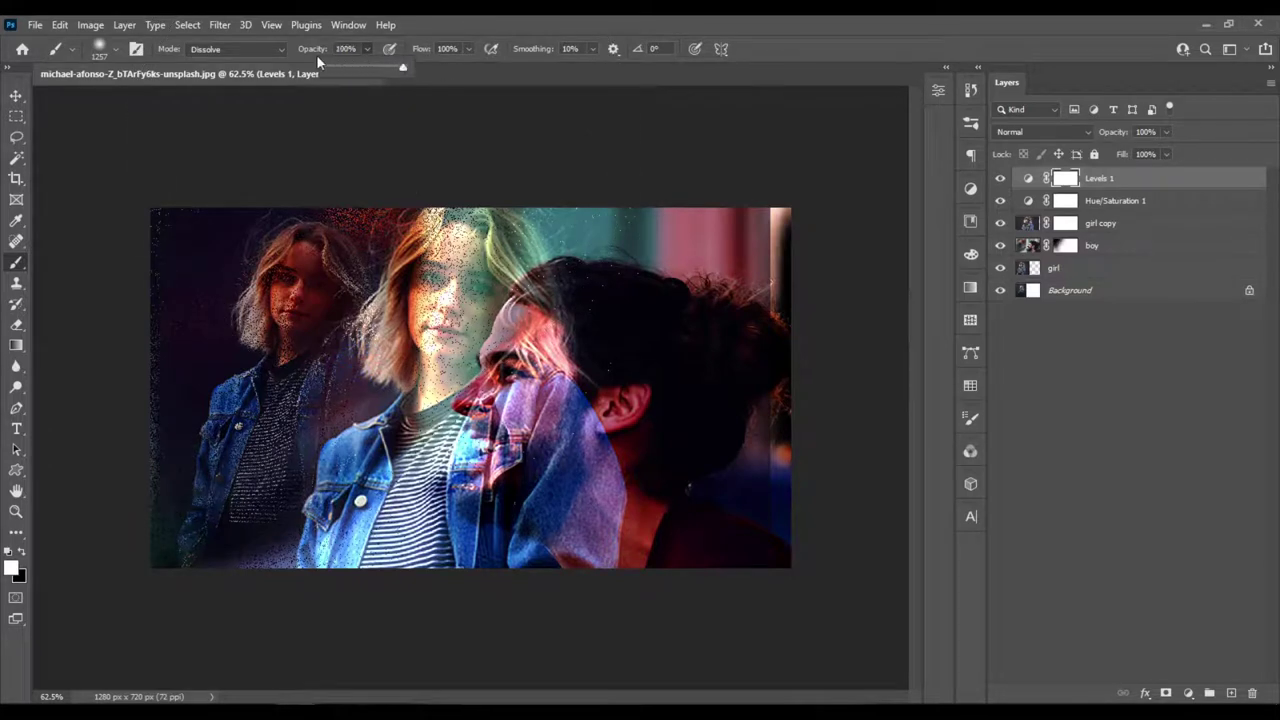
click(339, 48)
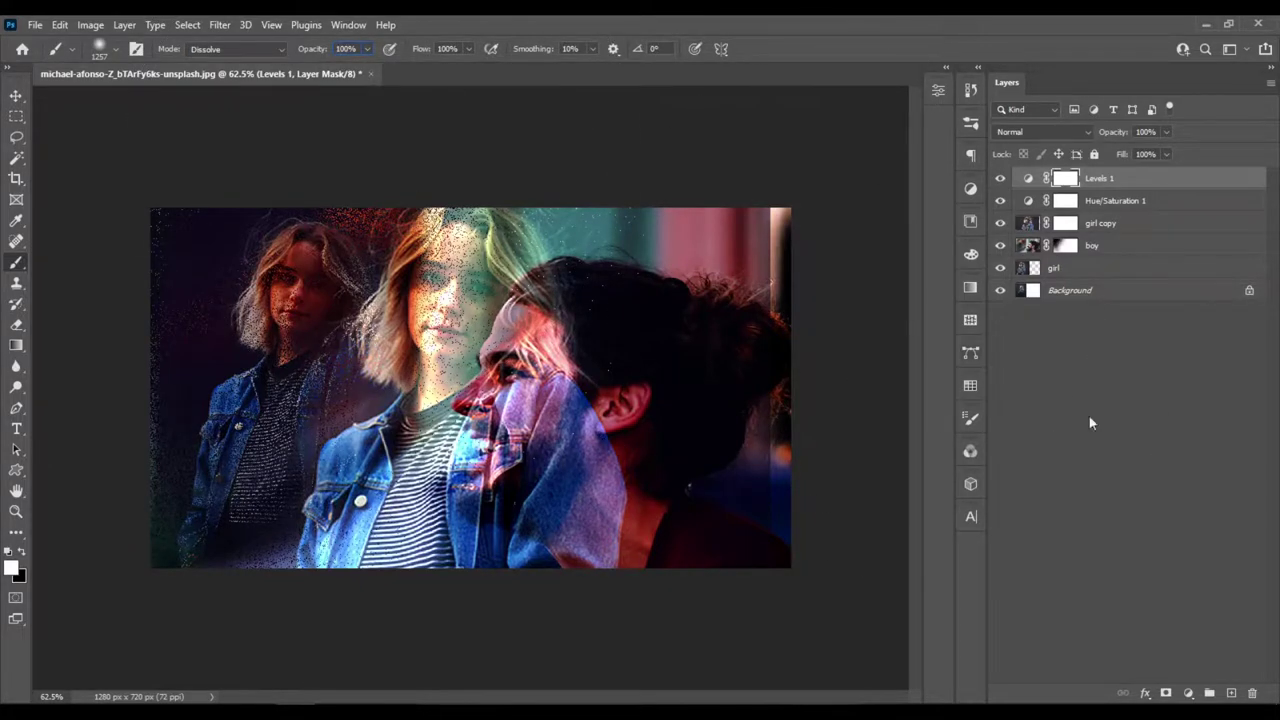
Step: Paint black on the girl copy mask over the man's face, resizing the brush to about 1026 px
click(1068, 224)
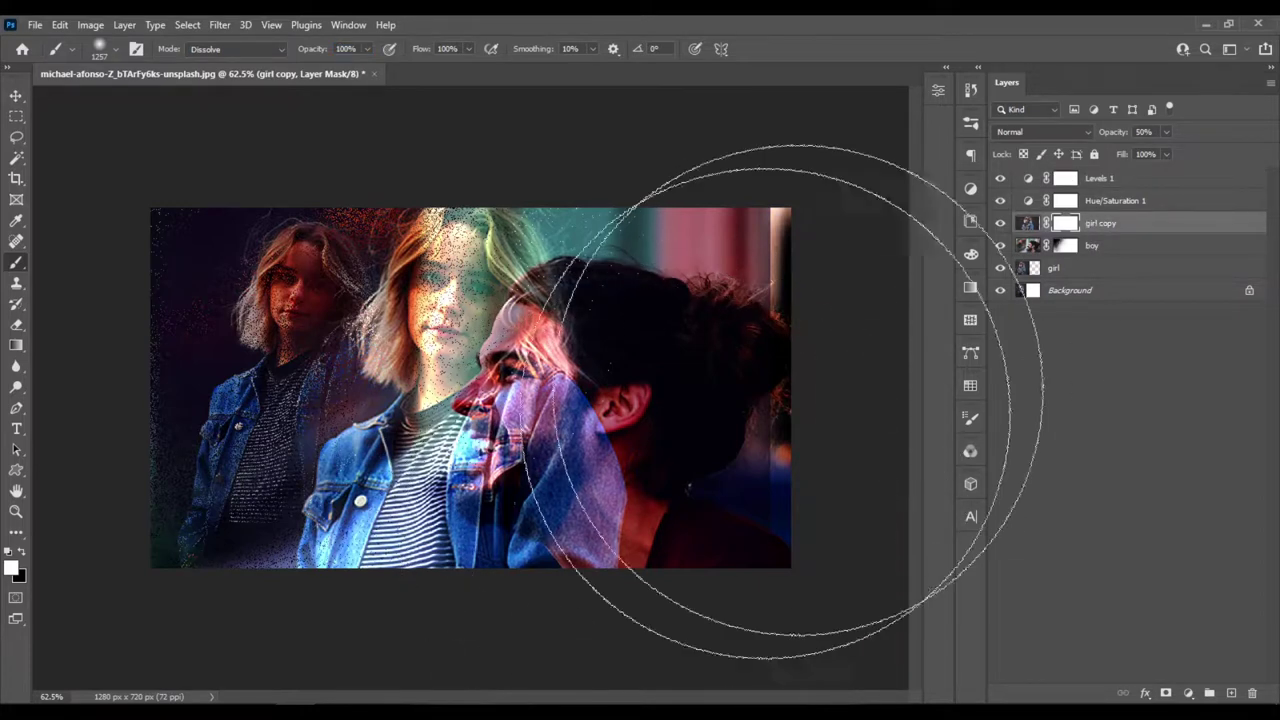
key(x)
click(640, 475)
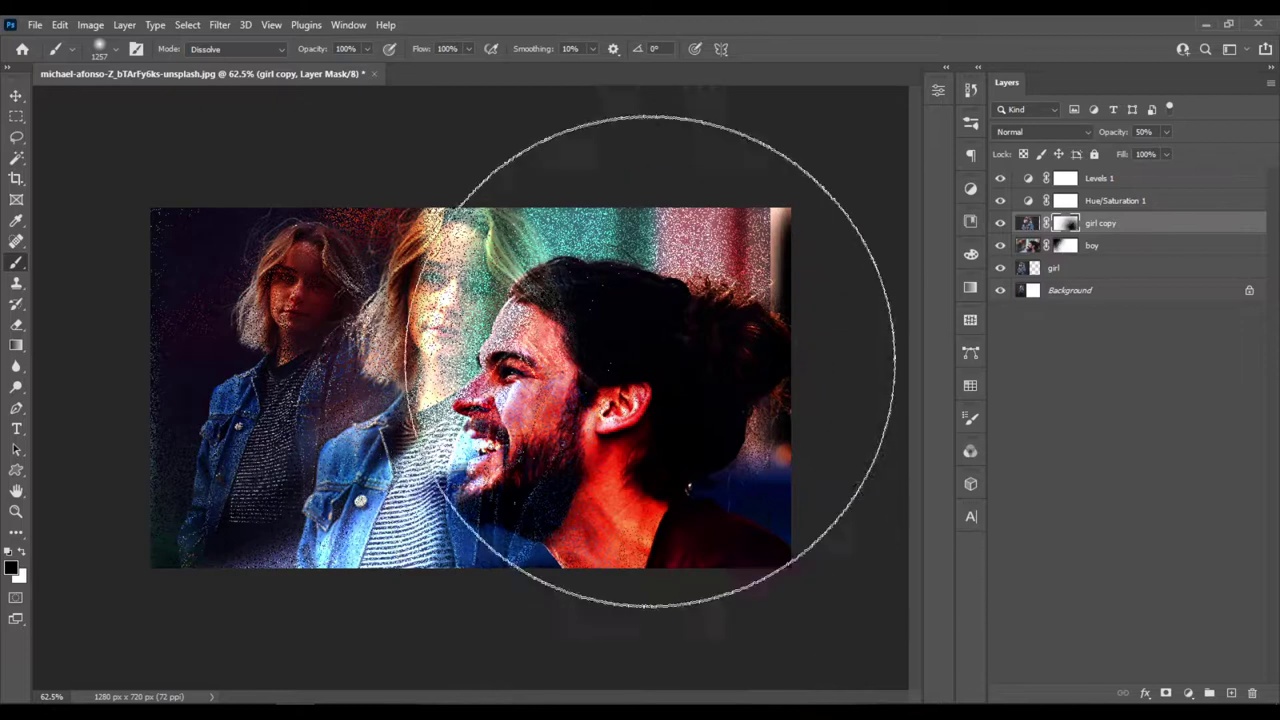
drag(665, 437, 535, 440)
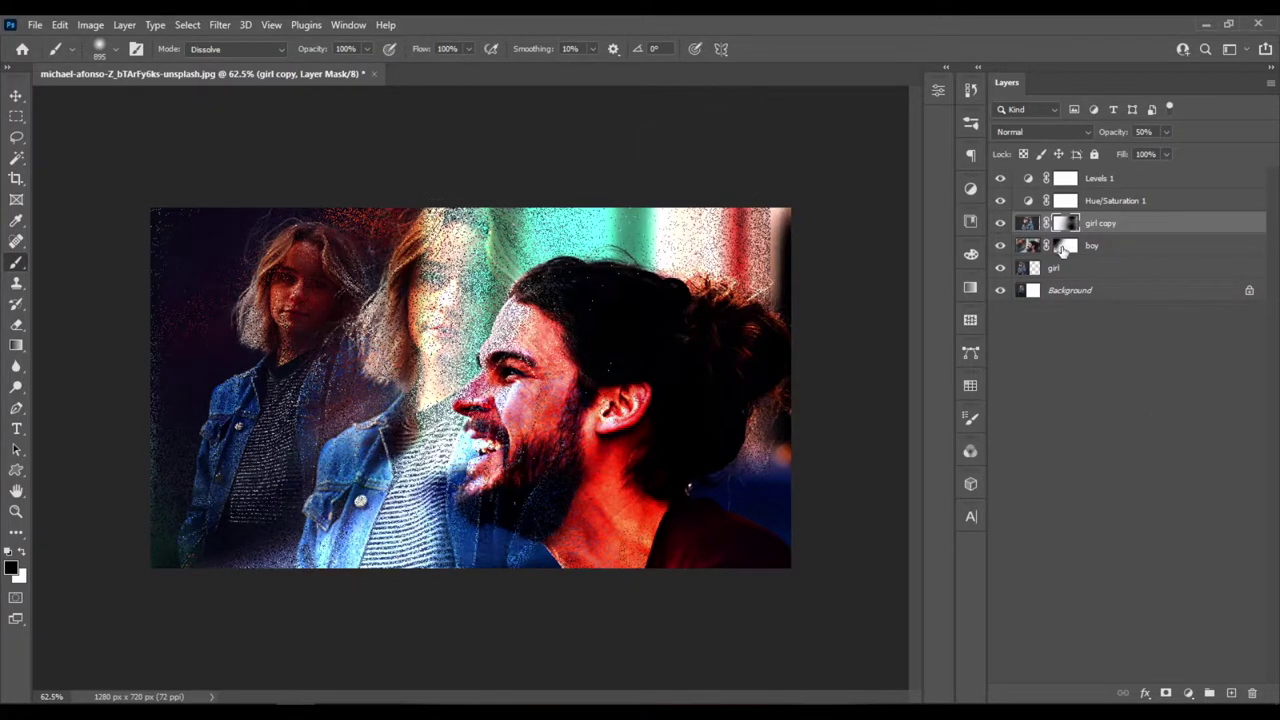
click(1063, 250)
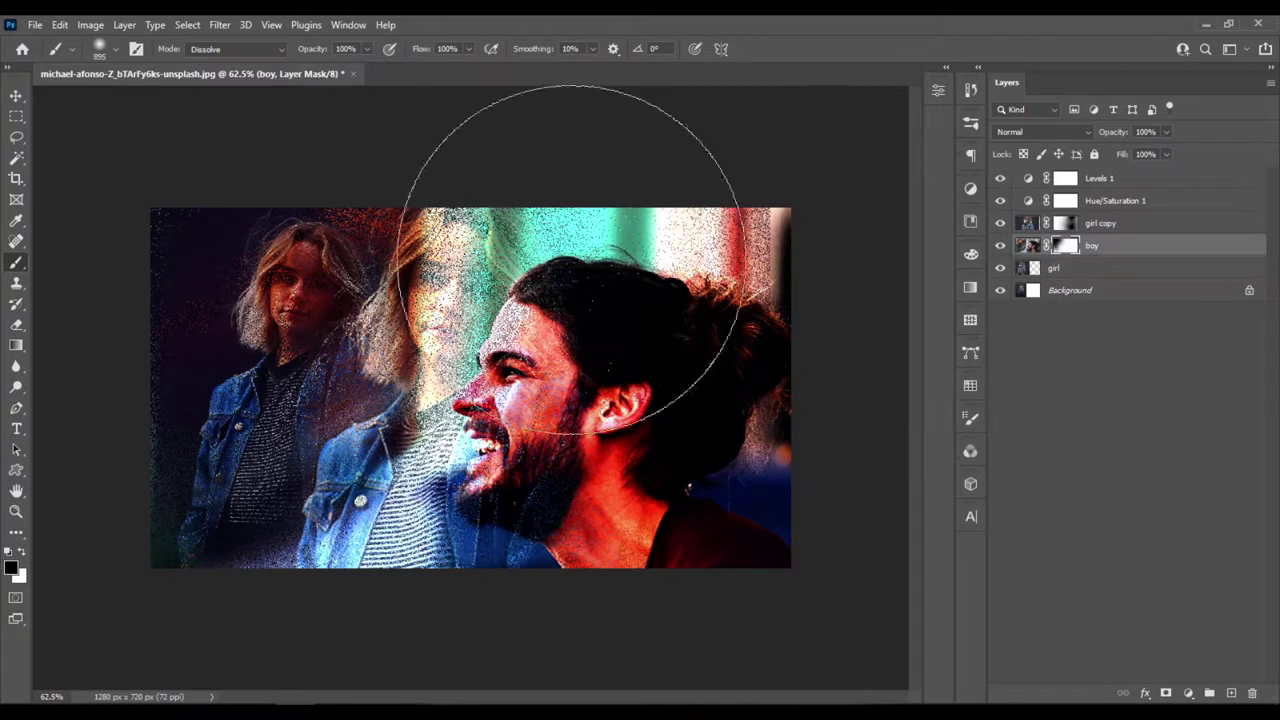
click(1130, 230)
click(1125, 256)
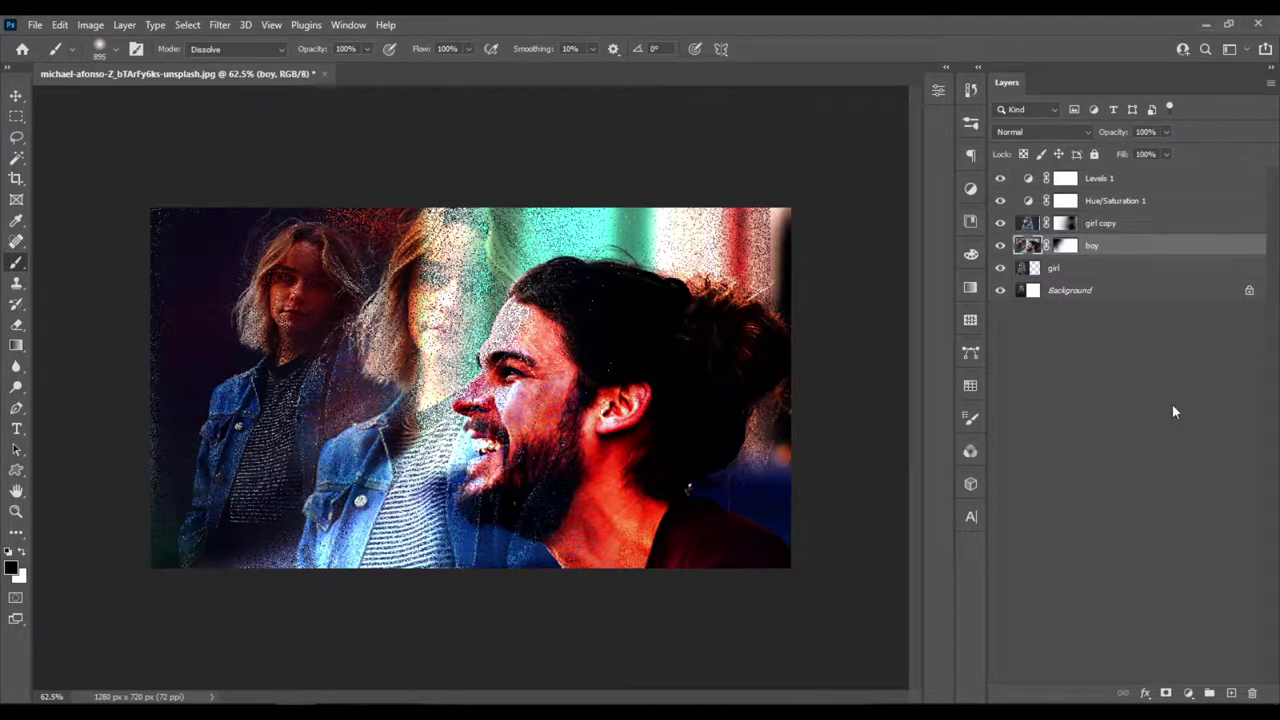
Step: Duplicate the boy layer above girl copy, then shift the copy left and scale it up
key(ctrl+j)
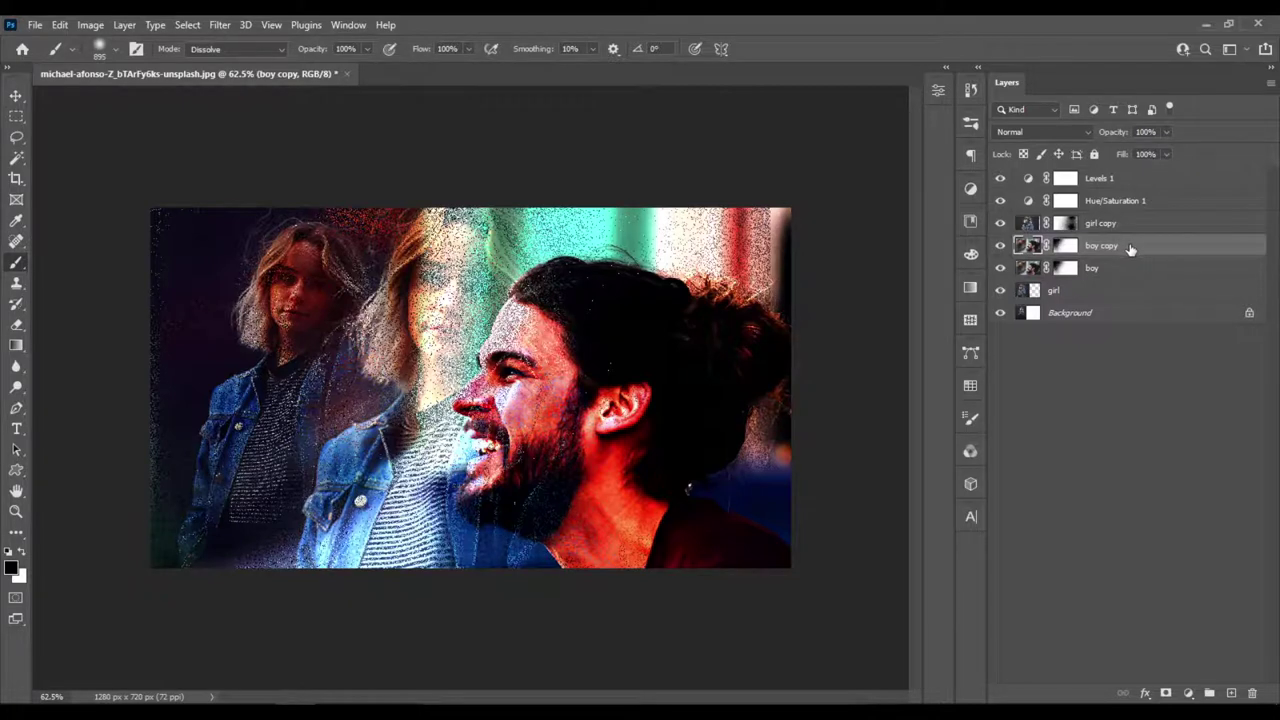
drag(1130, 249, 1130, 224)
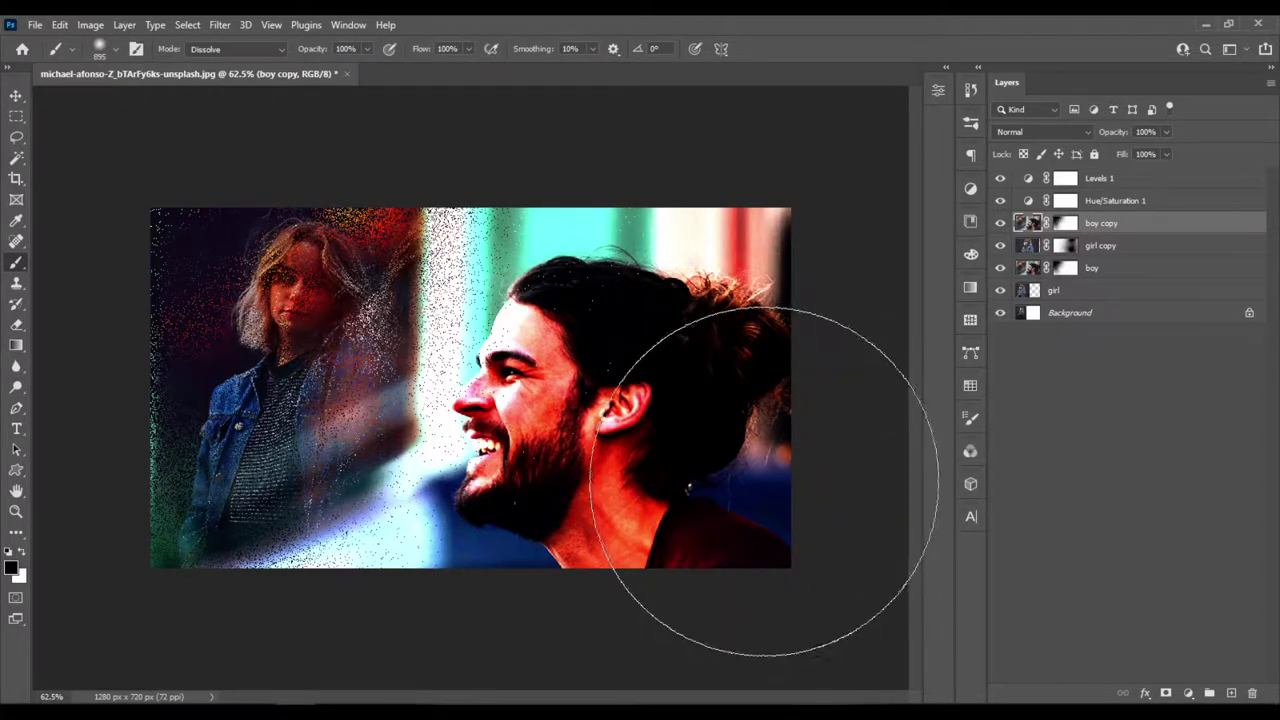
key(v)
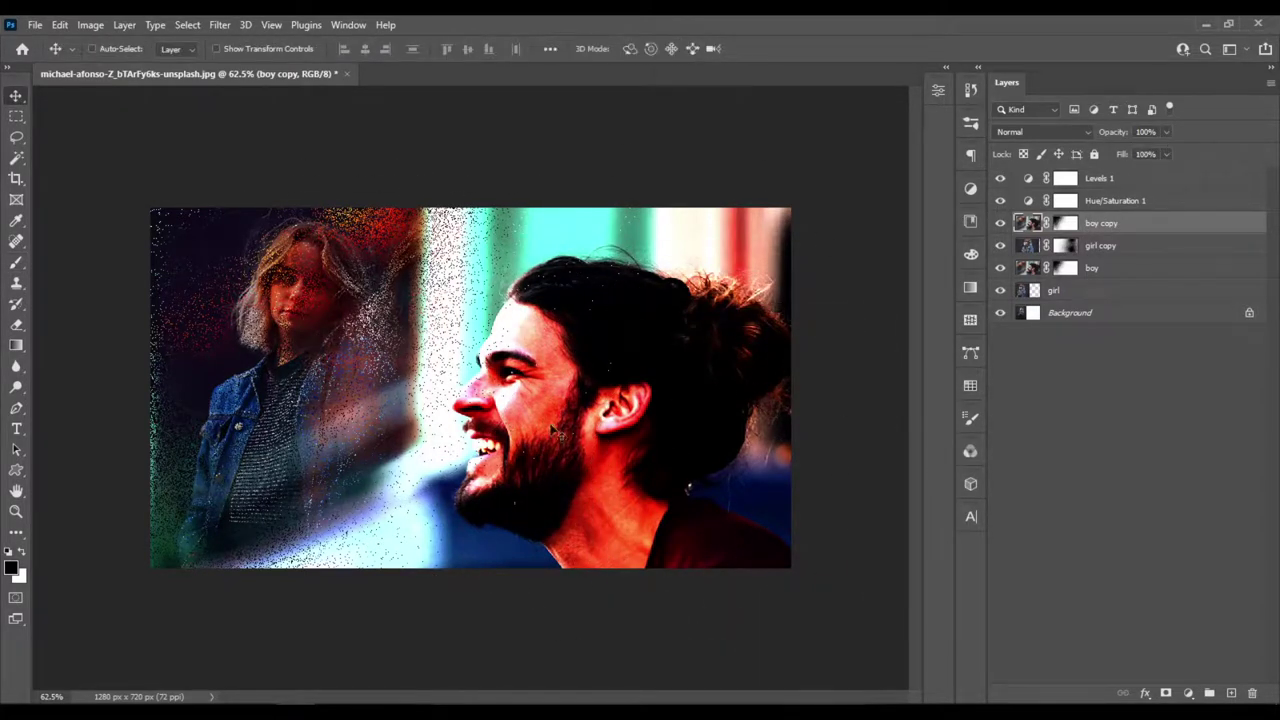
scroll(575, 435, down, 5)
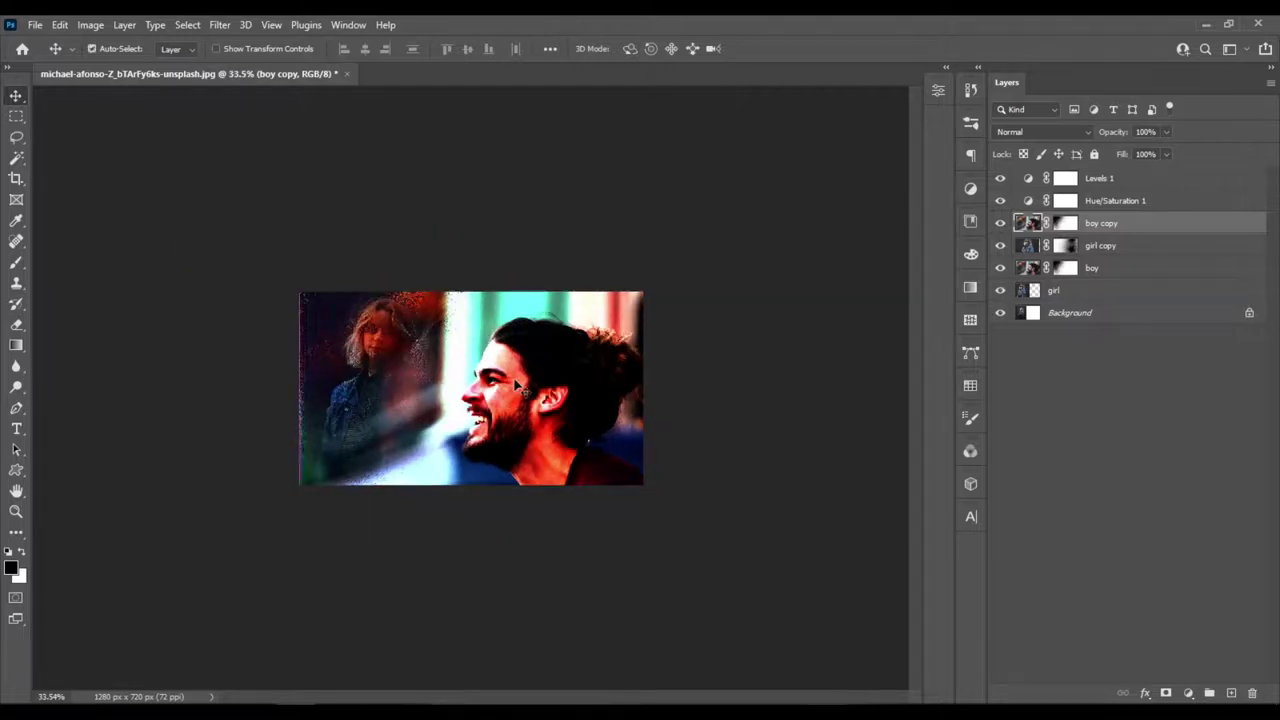
key(ctrl+t)
drag(543, 396, 456, 398)
drag(623, 112, 935, 68)
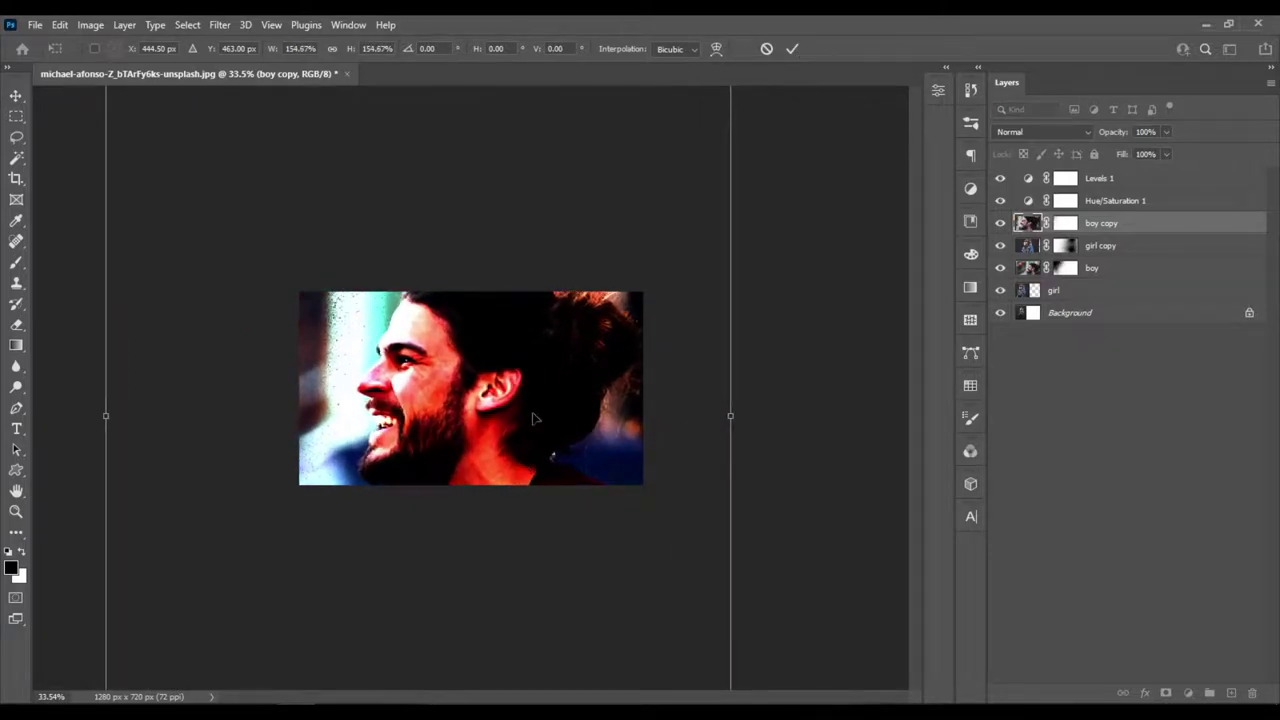
key(Return)
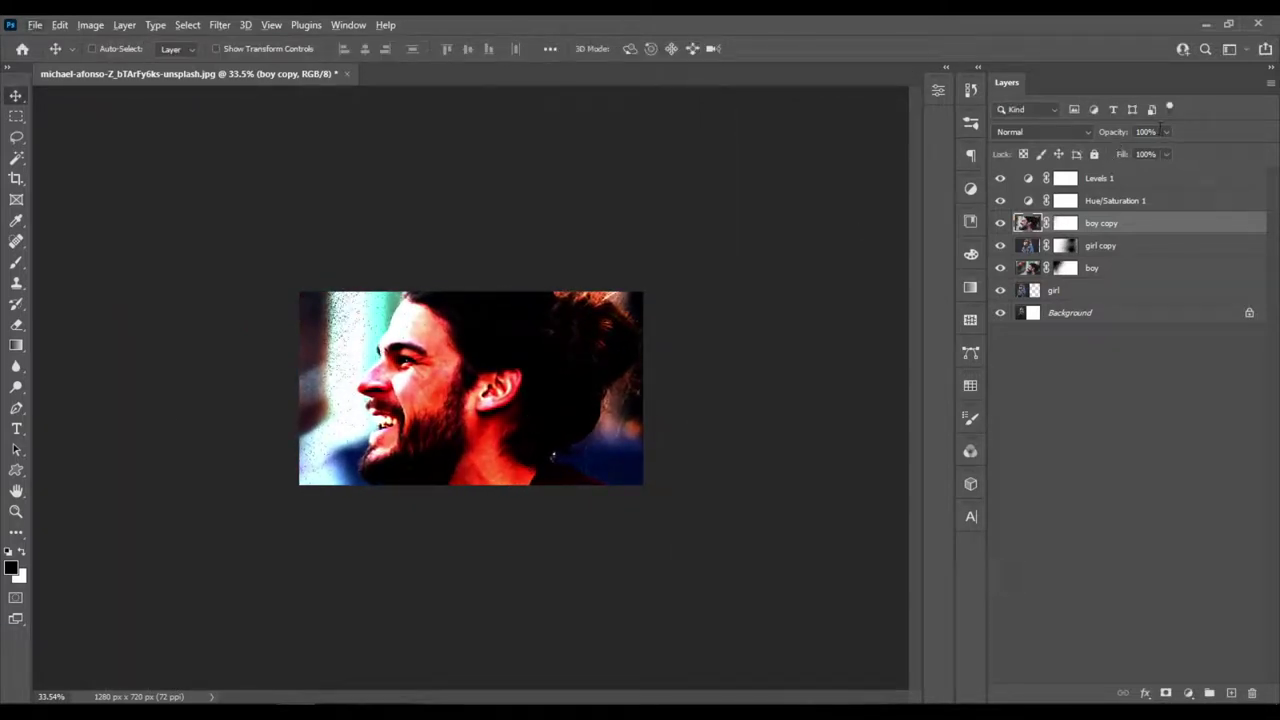
Step: Set boy copy's opacity to 22%, nudging its face down and left
click(1167, 131)
click(1130, 152)
drag(1121, 158, 1113, 158)
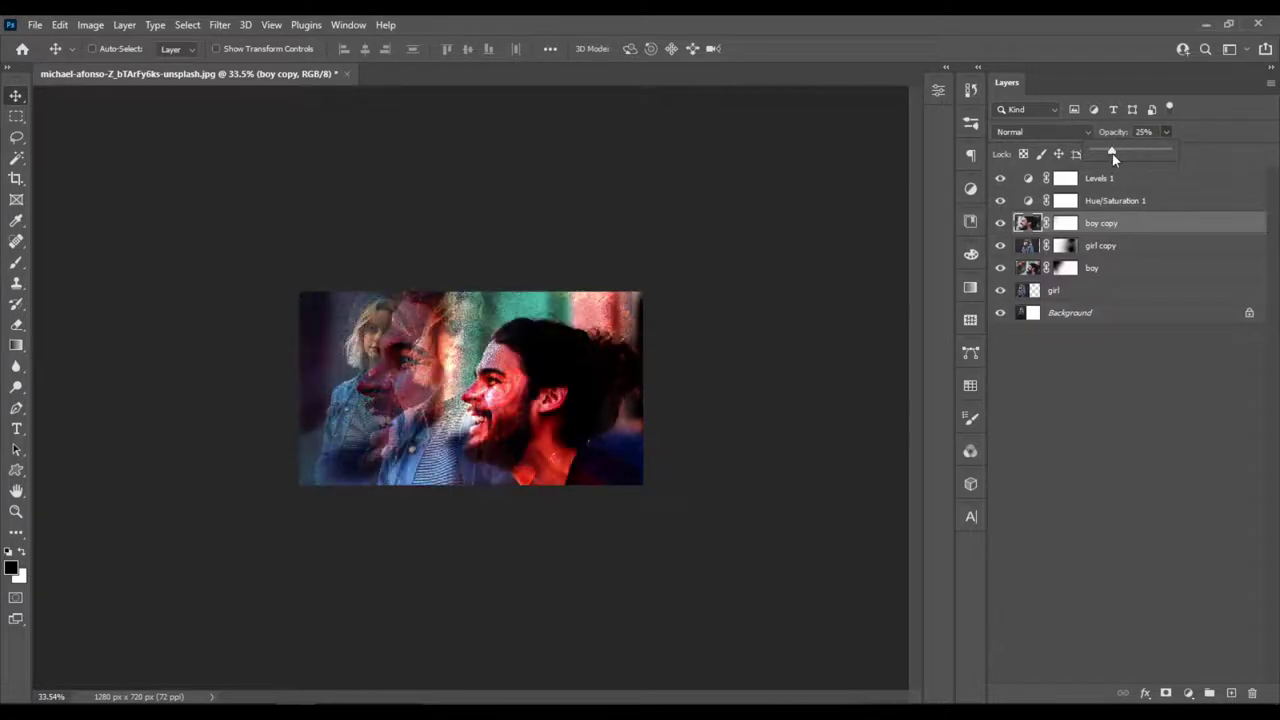
key(ctrl+0)
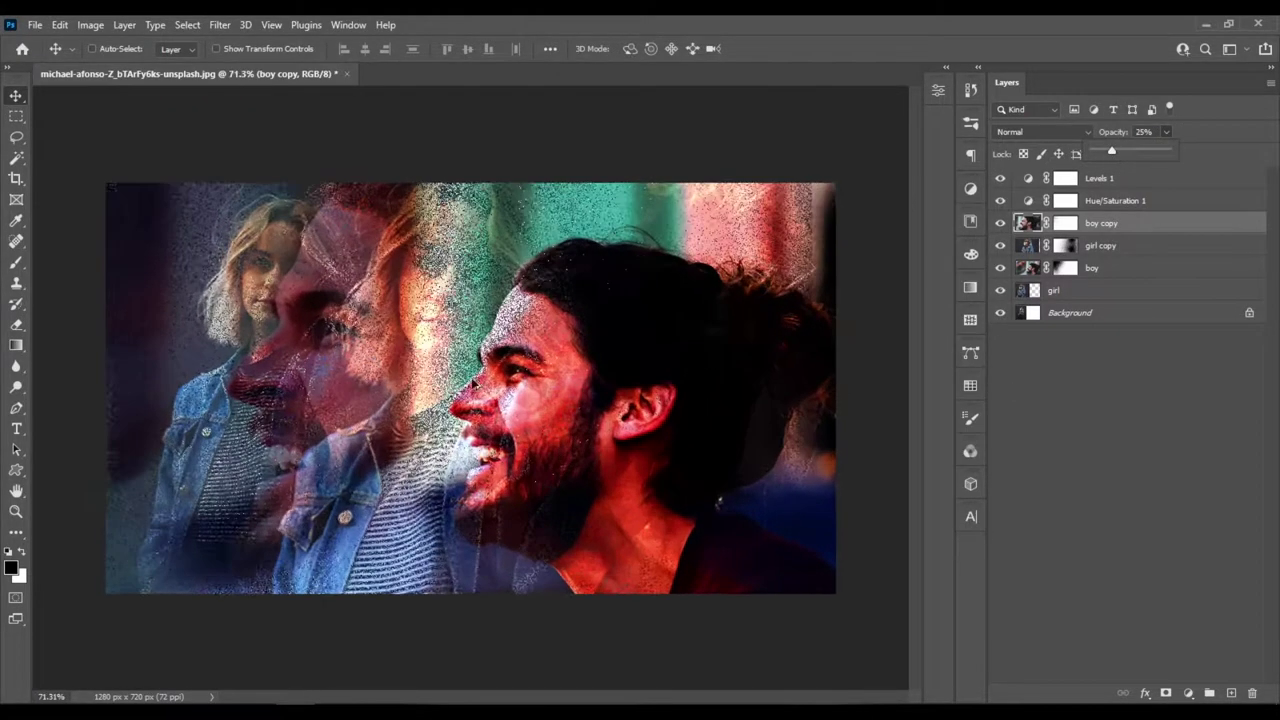
drag(1116, 150, 1121, 150)
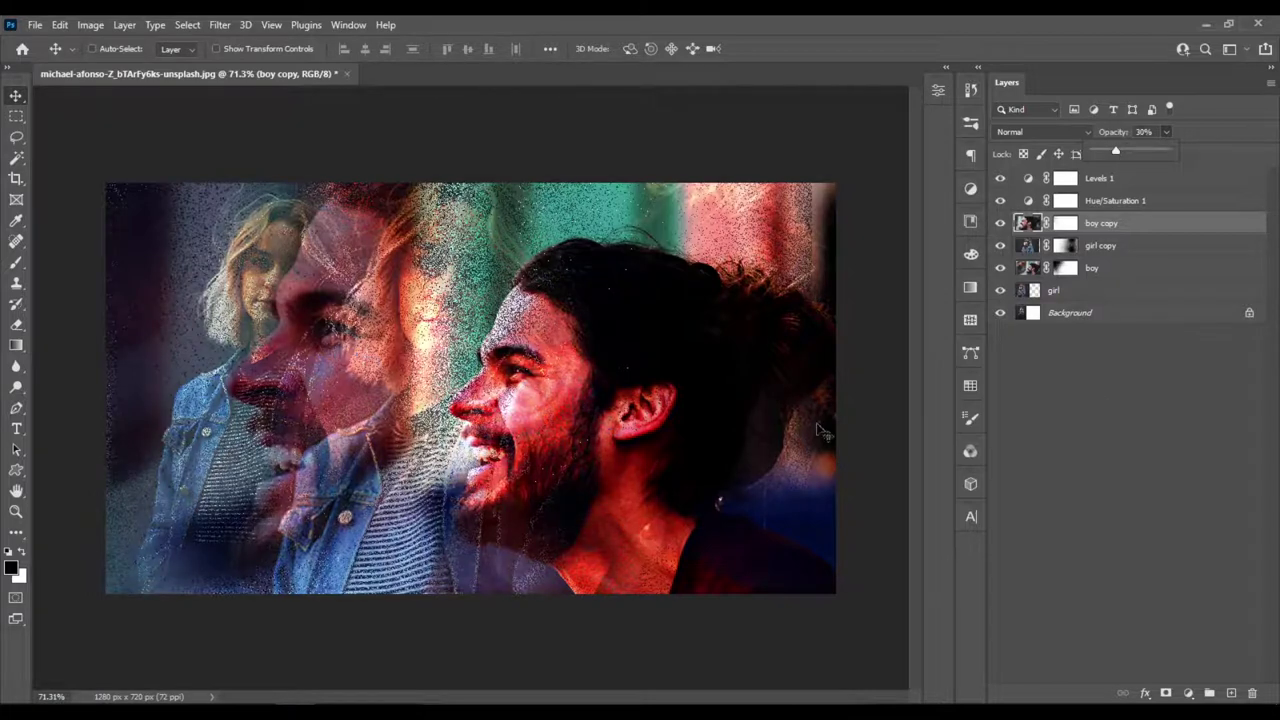
drag(323, 367, 316, 481)
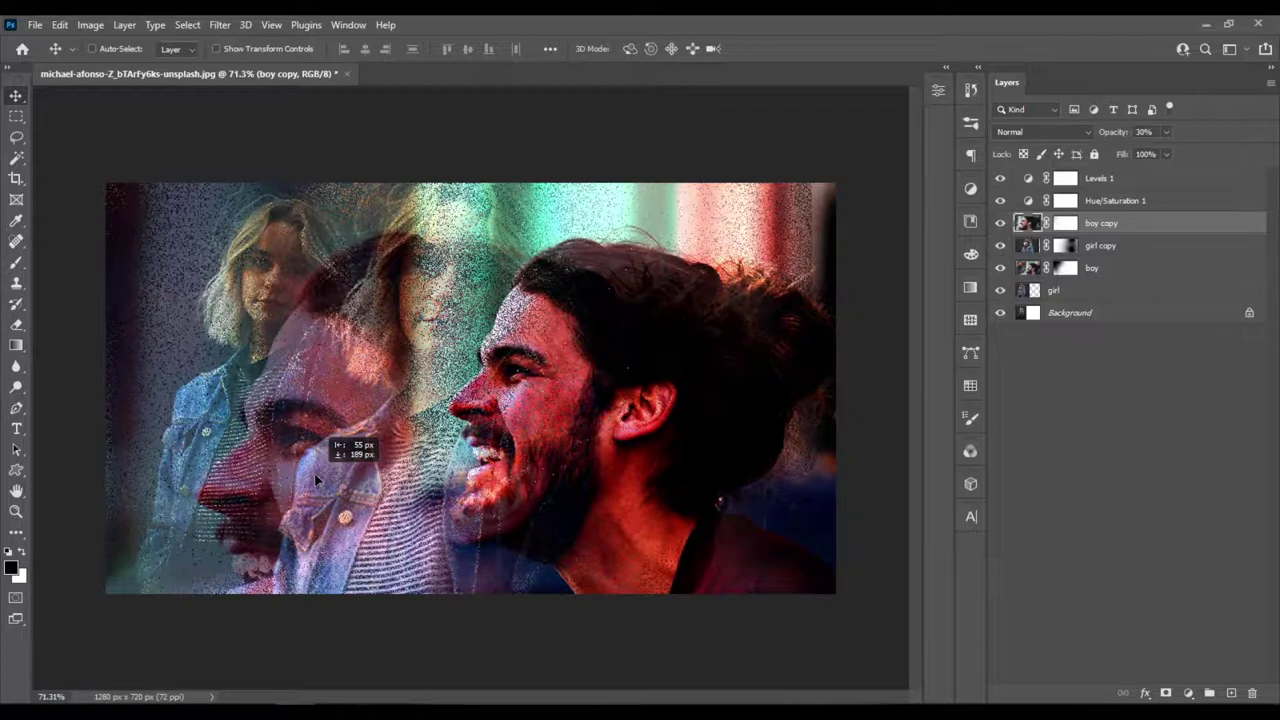
click(1166, 132)
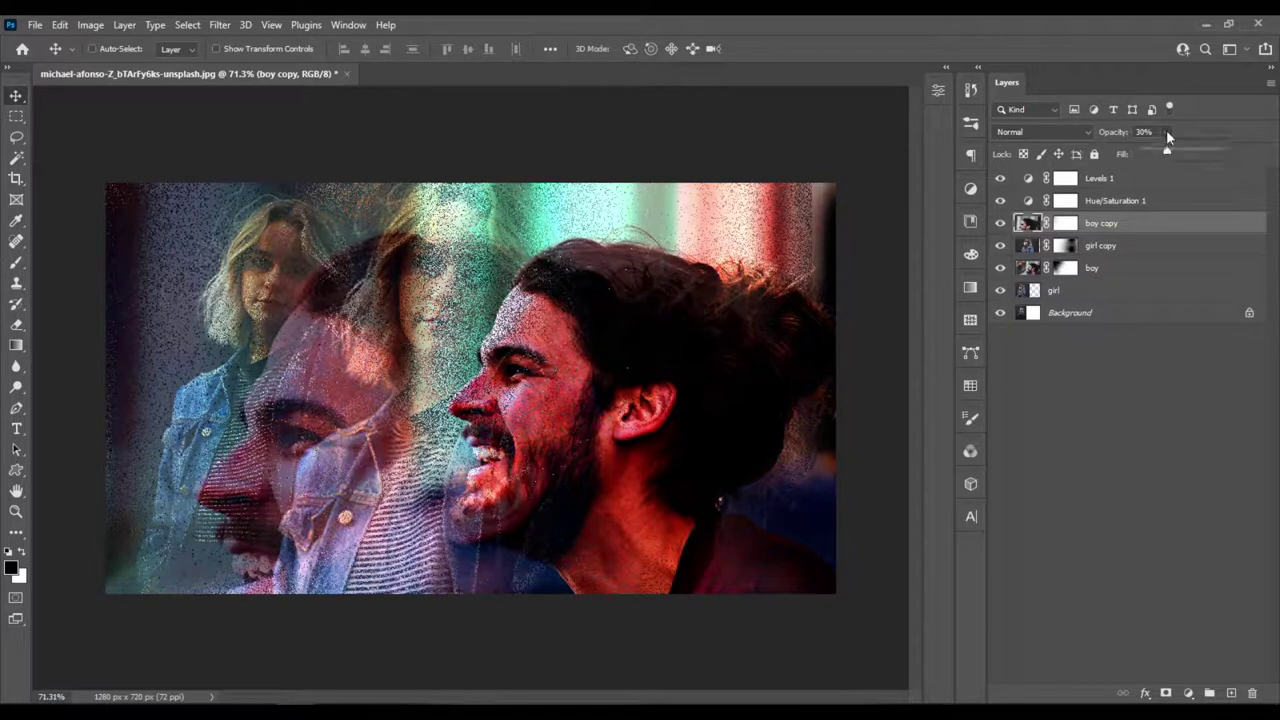
click(1183, 152)
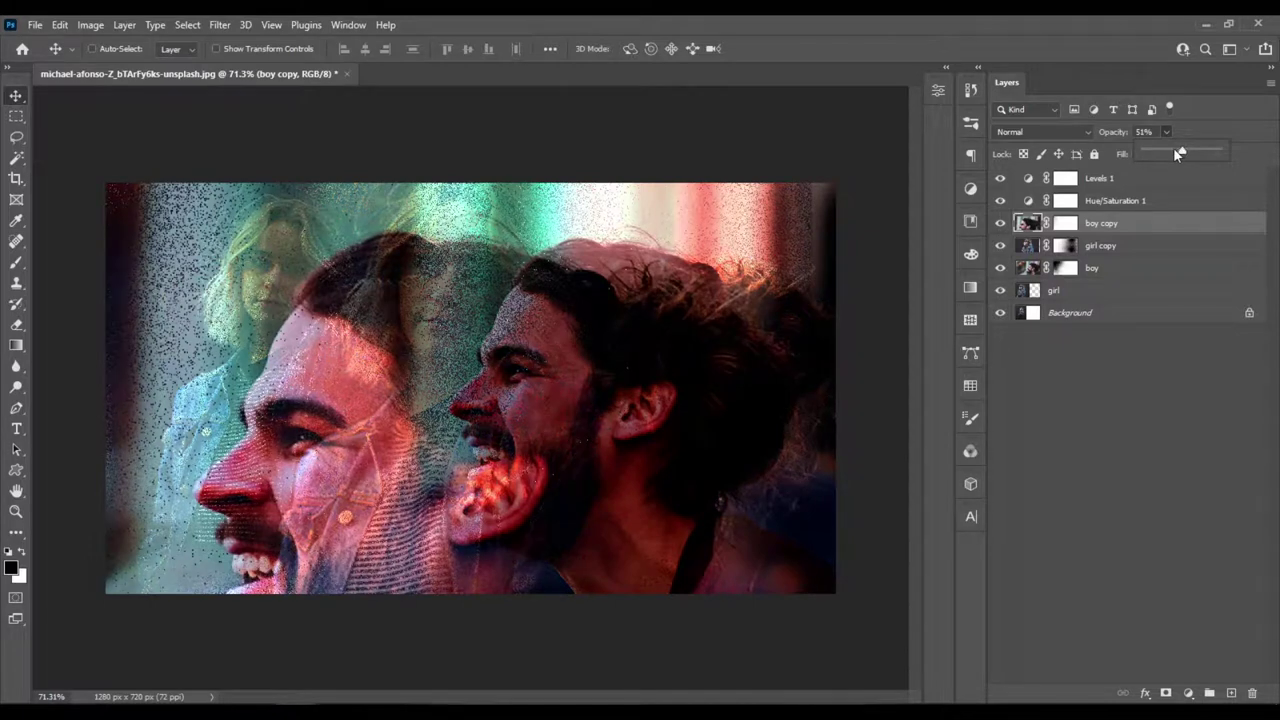
drag(1173, 153, 1166, 155)
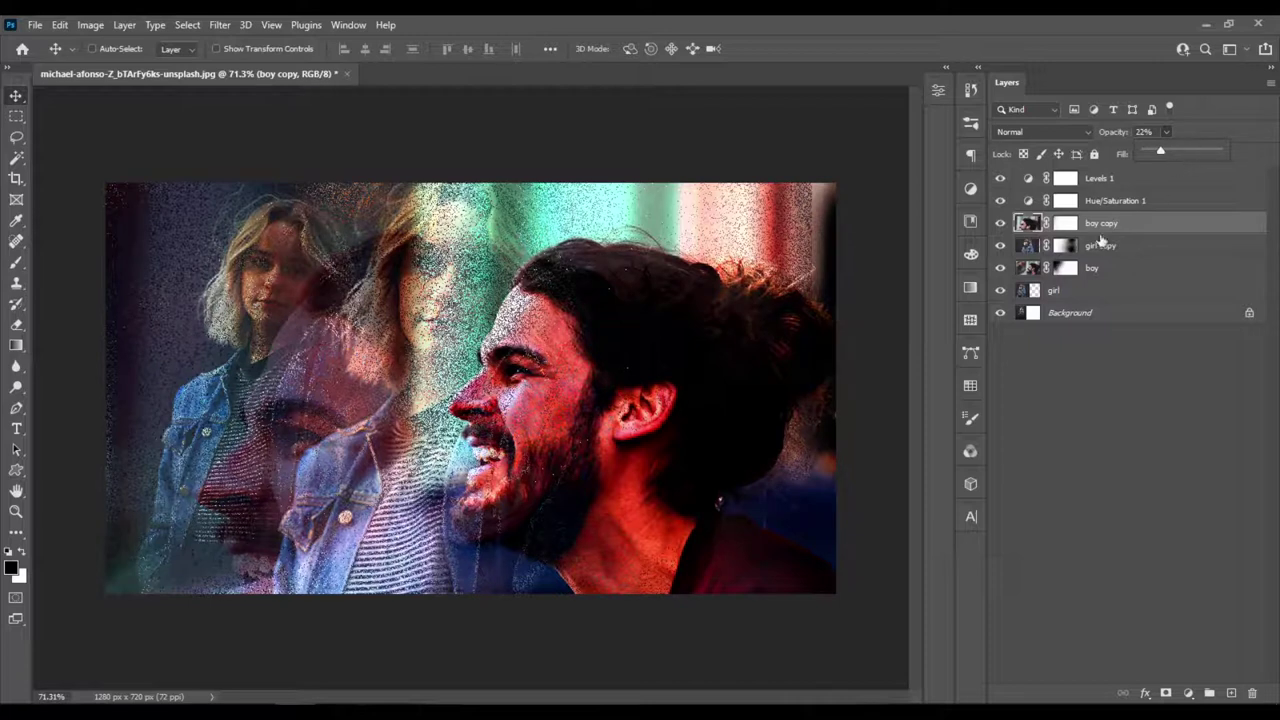
click(1066, 226)
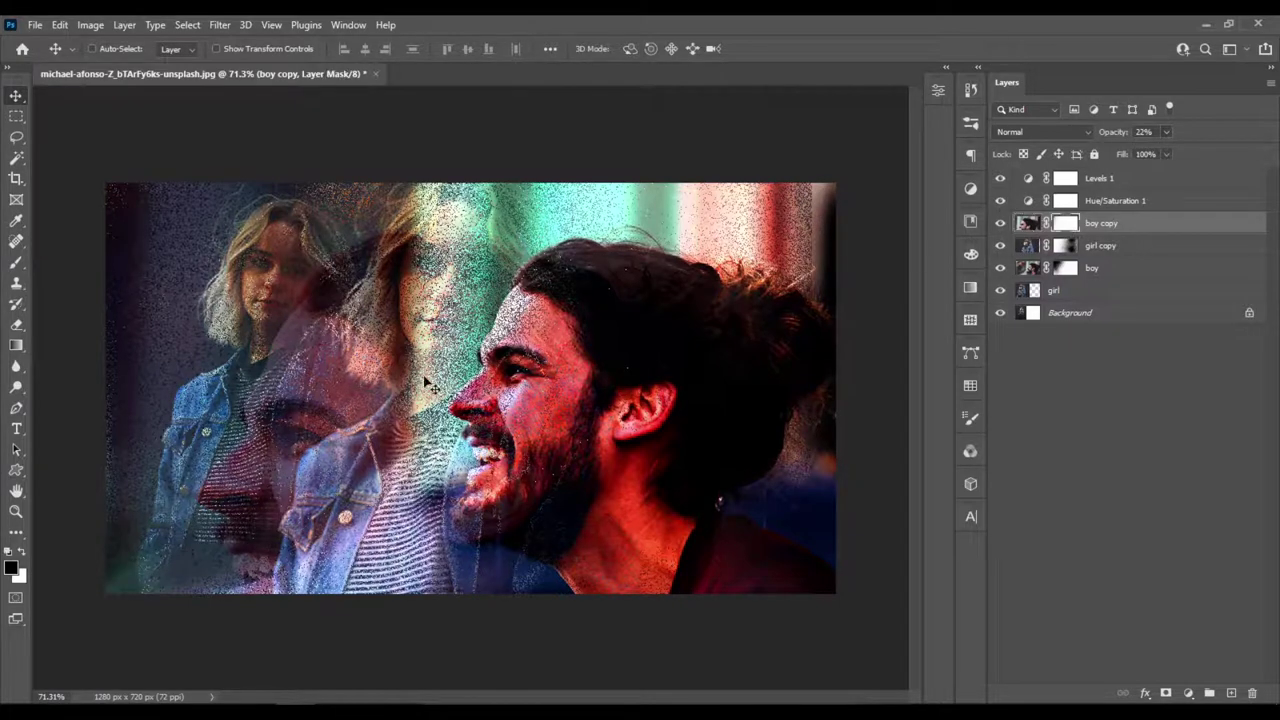
Step: Shrink the brush to 522 px and paint white on the girl copy mask over the middle girl's face
key(b)
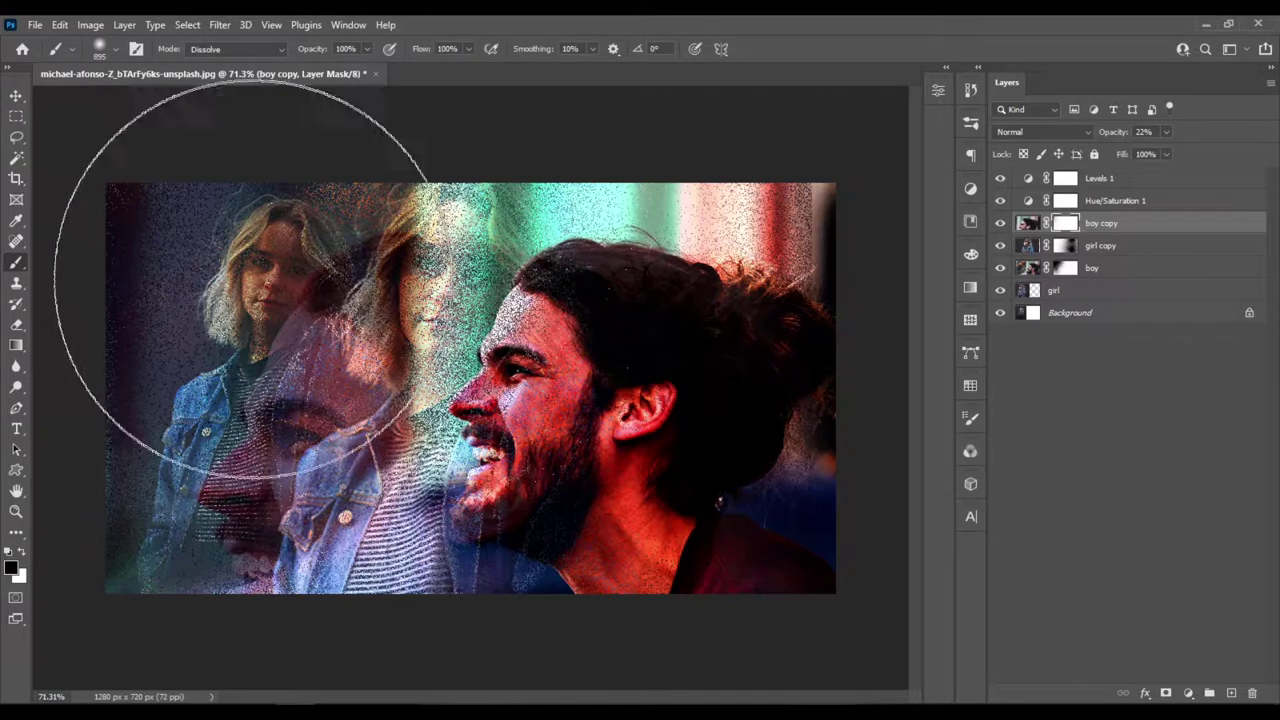
mouse_move(260, 271)
alt+mouse_down()
mouse_move(154, 279)
mouse_move(234, 251)
mouse_move(295, 275)
mouse_move(311, 263)
mouse_move(297, 314)
mouse_move(300, 243)
alt+mouse_up()
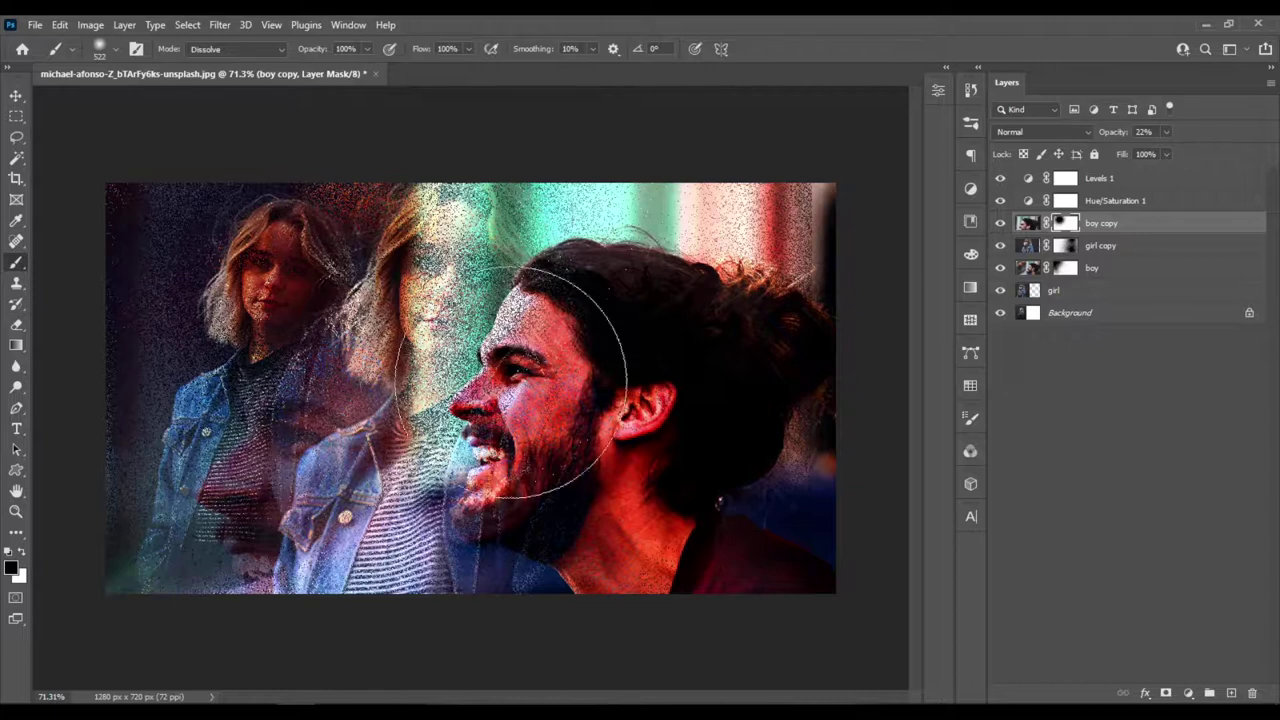
click(1066, 249)
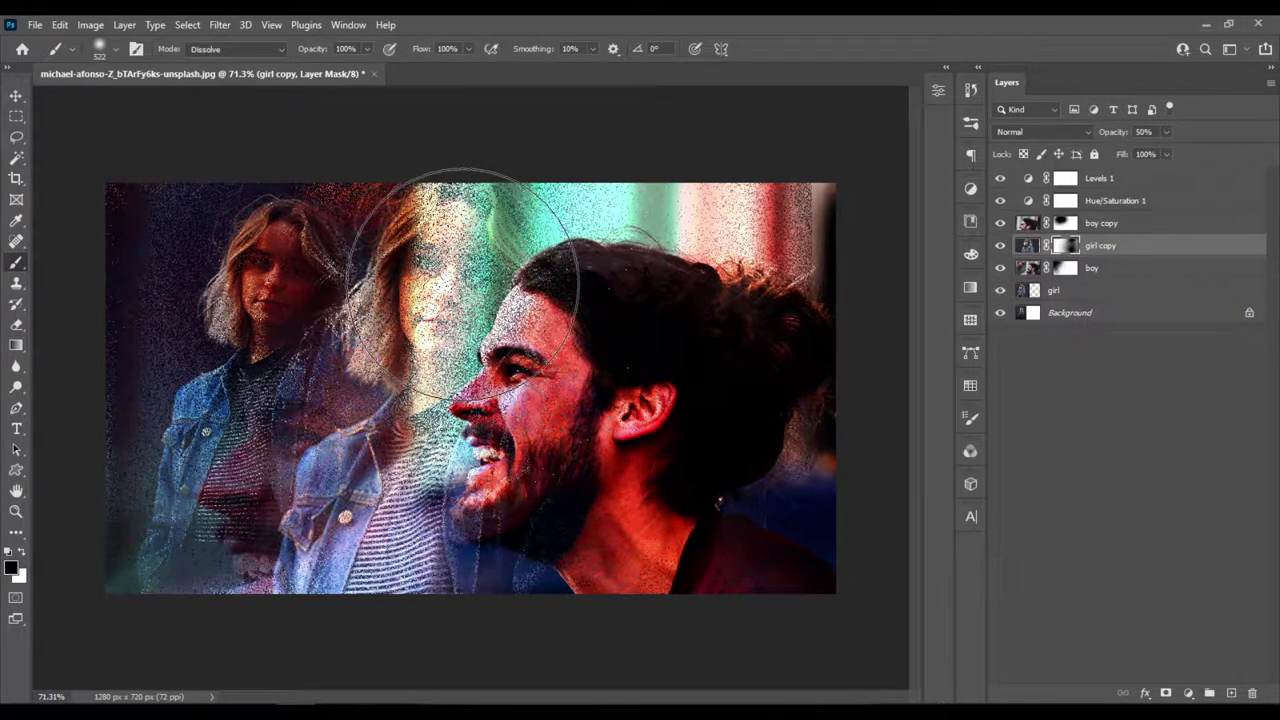
key(x)
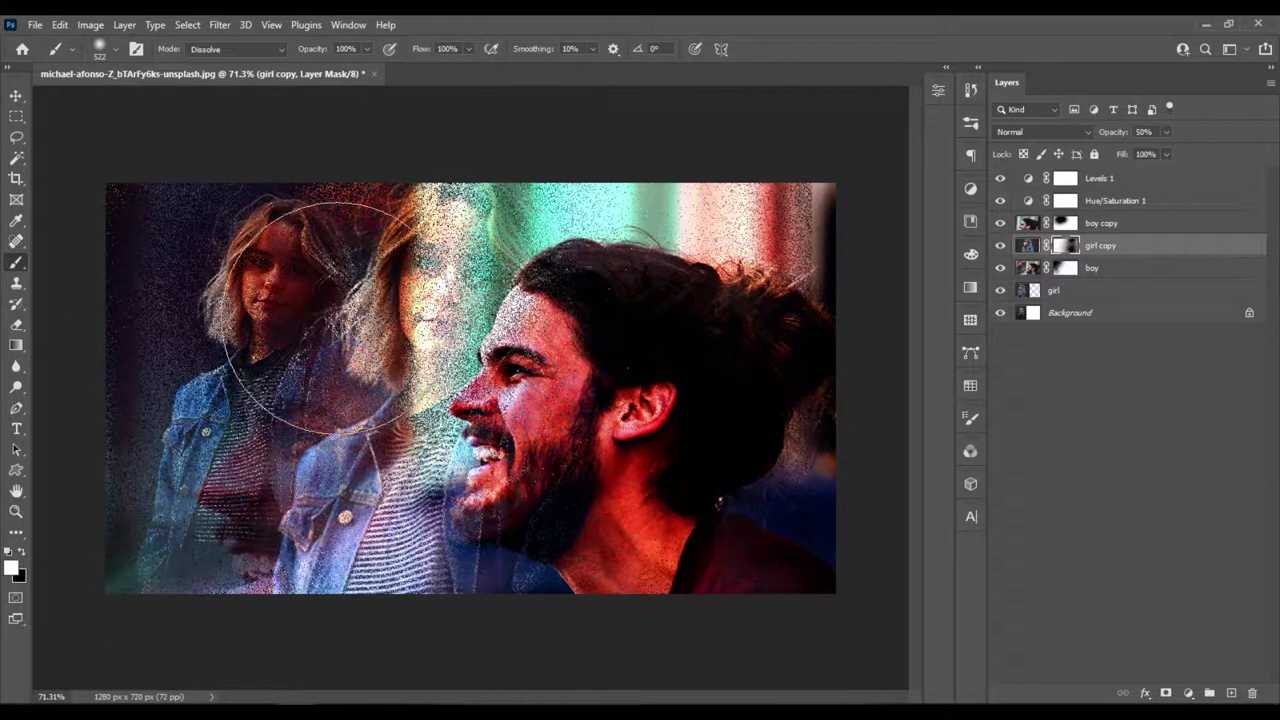
mouse_move(314, 357)
mouse_down()
mouse_move(414, 285)
mouse_move(440, 300)
mouse_move(450, 262)
mouse_move(434, 257)
mouse_move(457, 258)
mouse_move(475, 277)
mouse_move(470, 480)
mouse_move(390, 290)
mouse_move(478, 290)
mouse_move(477, 229)
mouse_move(465, 265)
mouse_move(520, 223)
mouse_move(452, 472)
mouse_up()
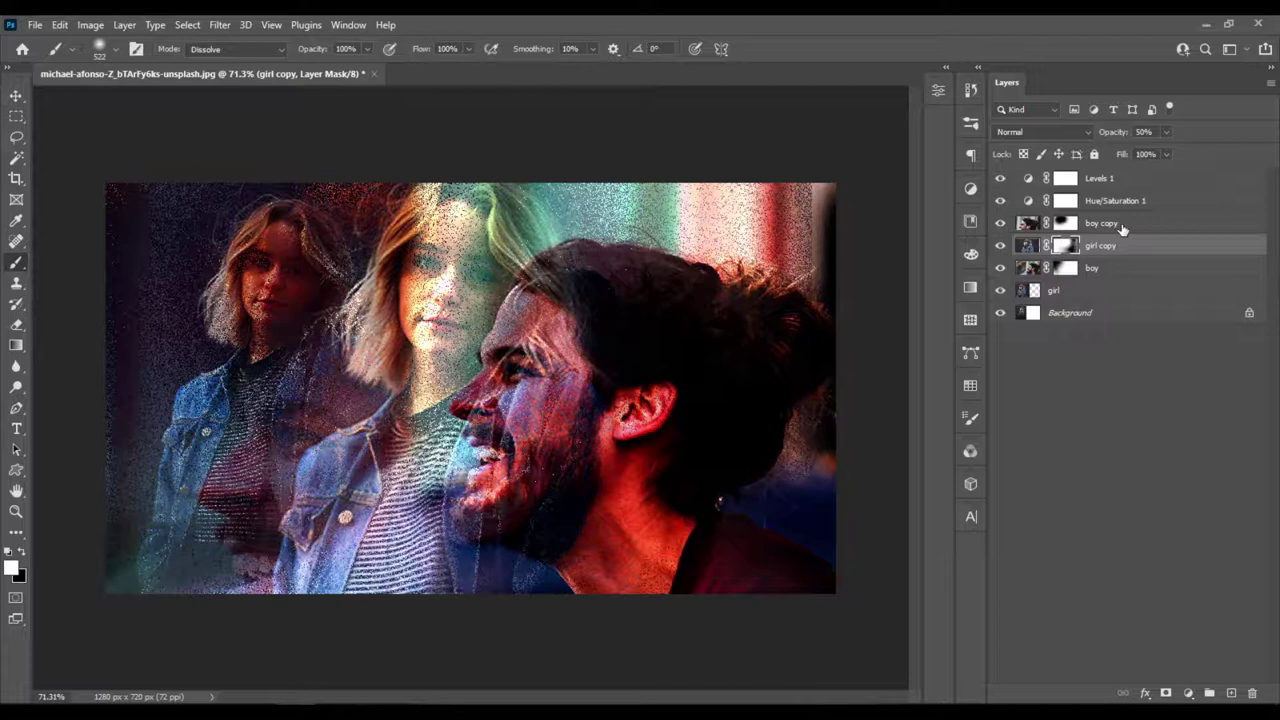
click(1040, 223)
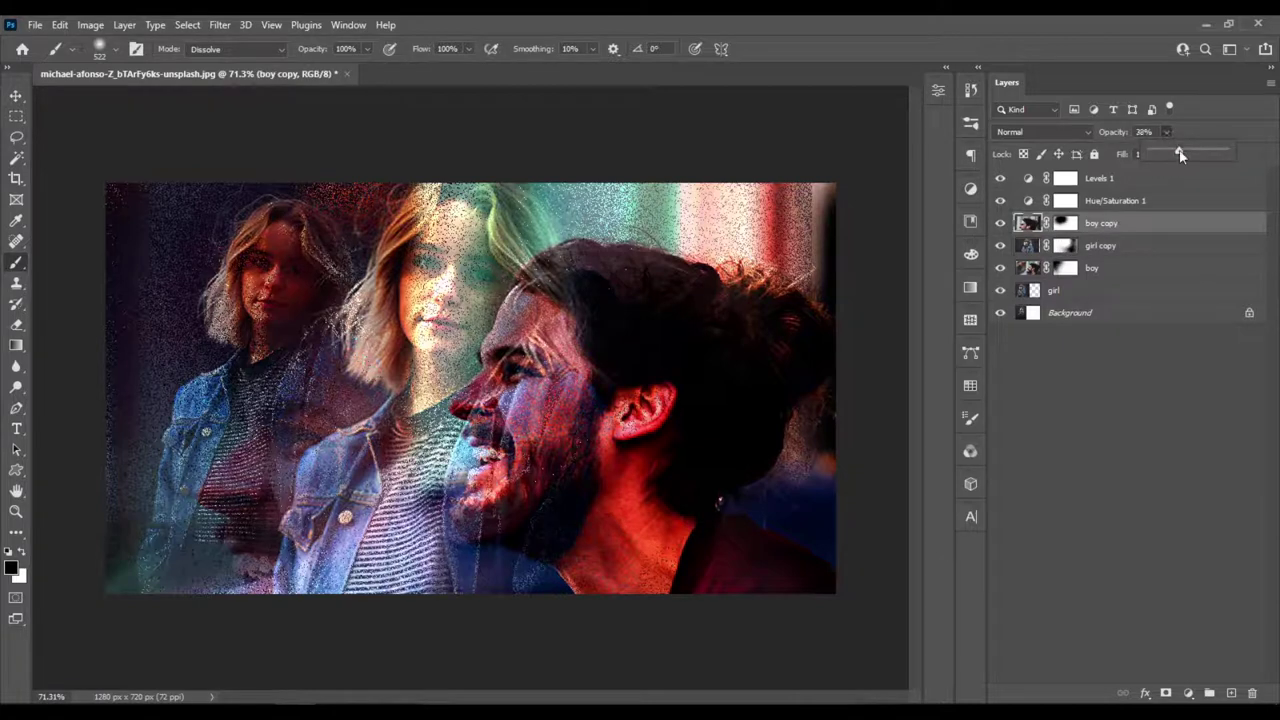
drag(1180, 153, 1183, 154)
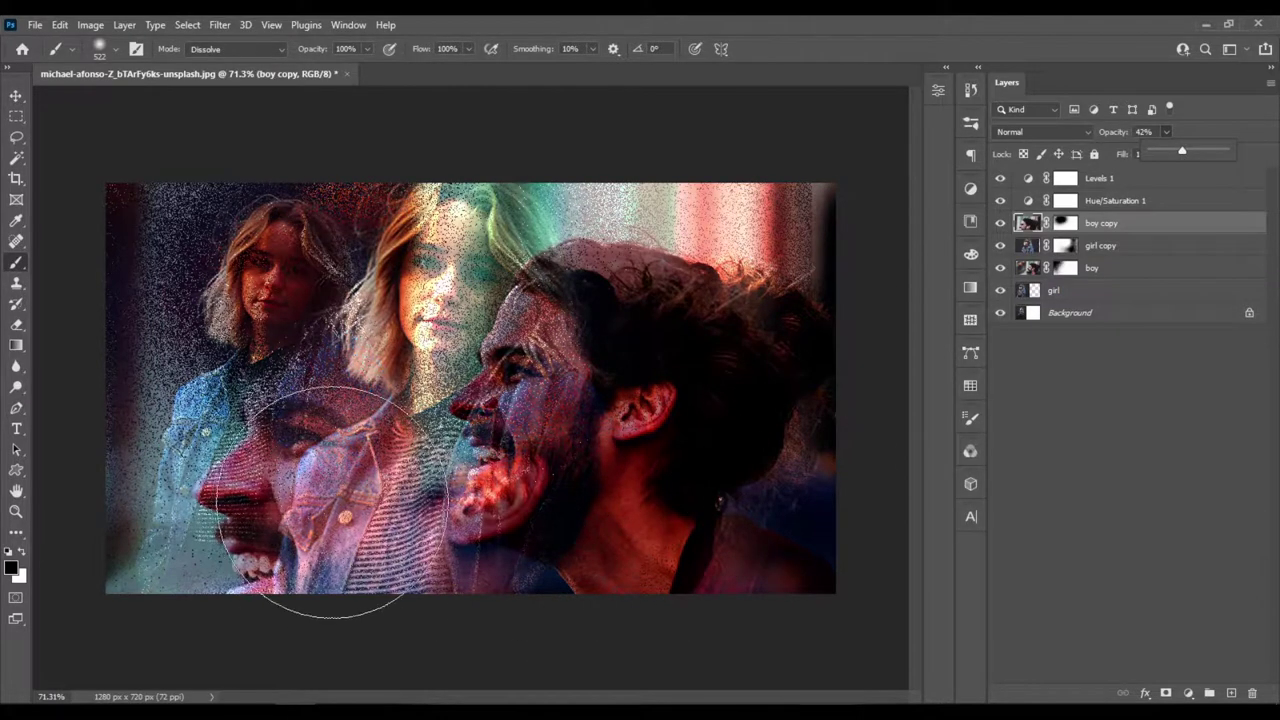
click(1065, 237)
click(1065, 224)
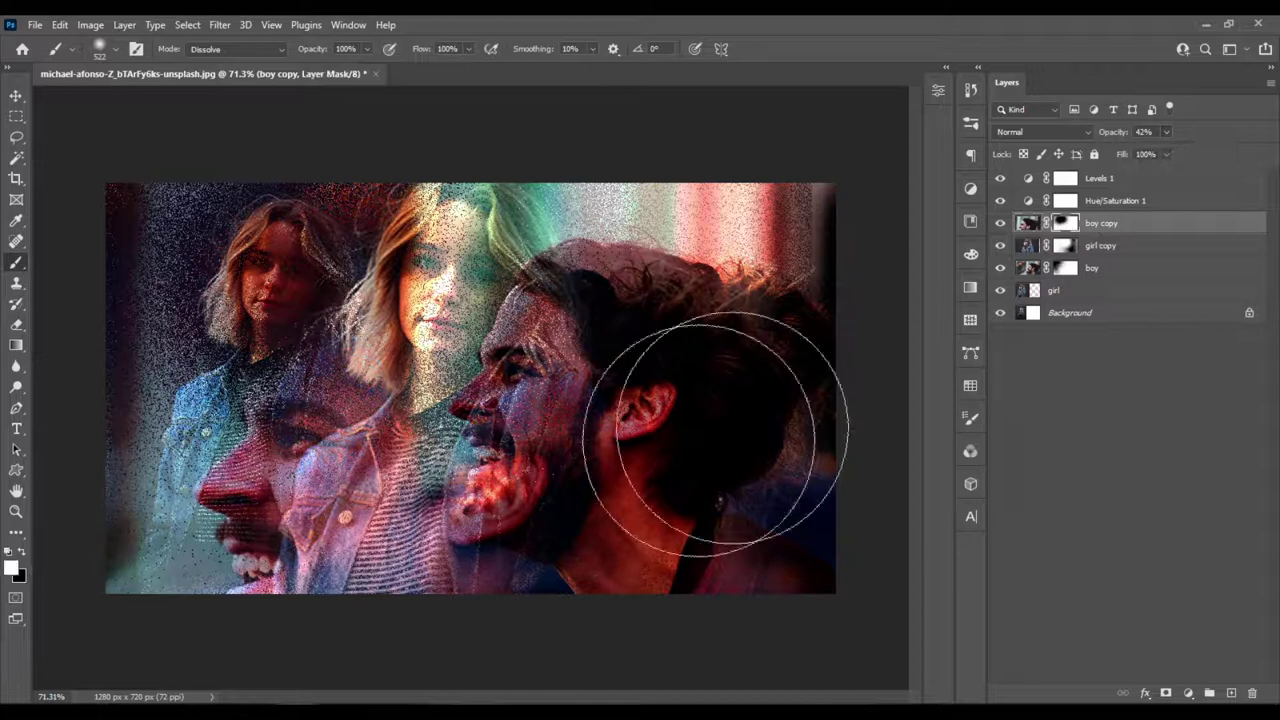
key(x)
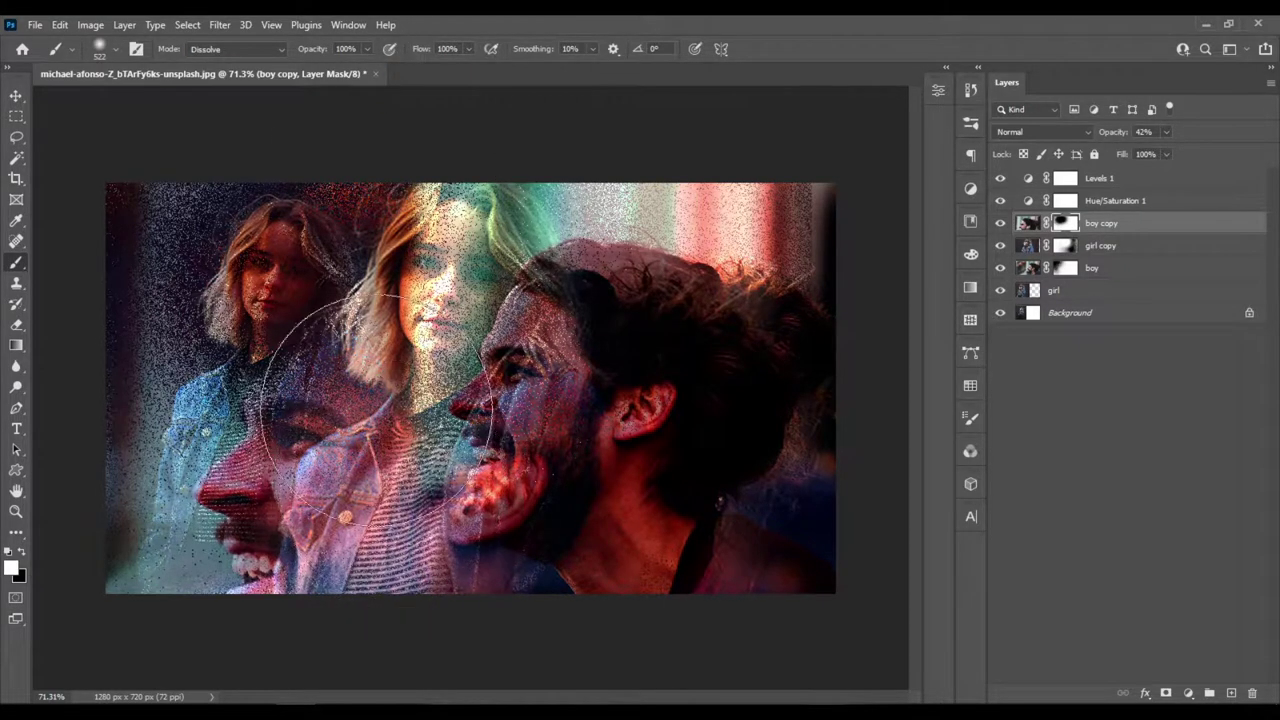
drag(350, 420, 300, 450)
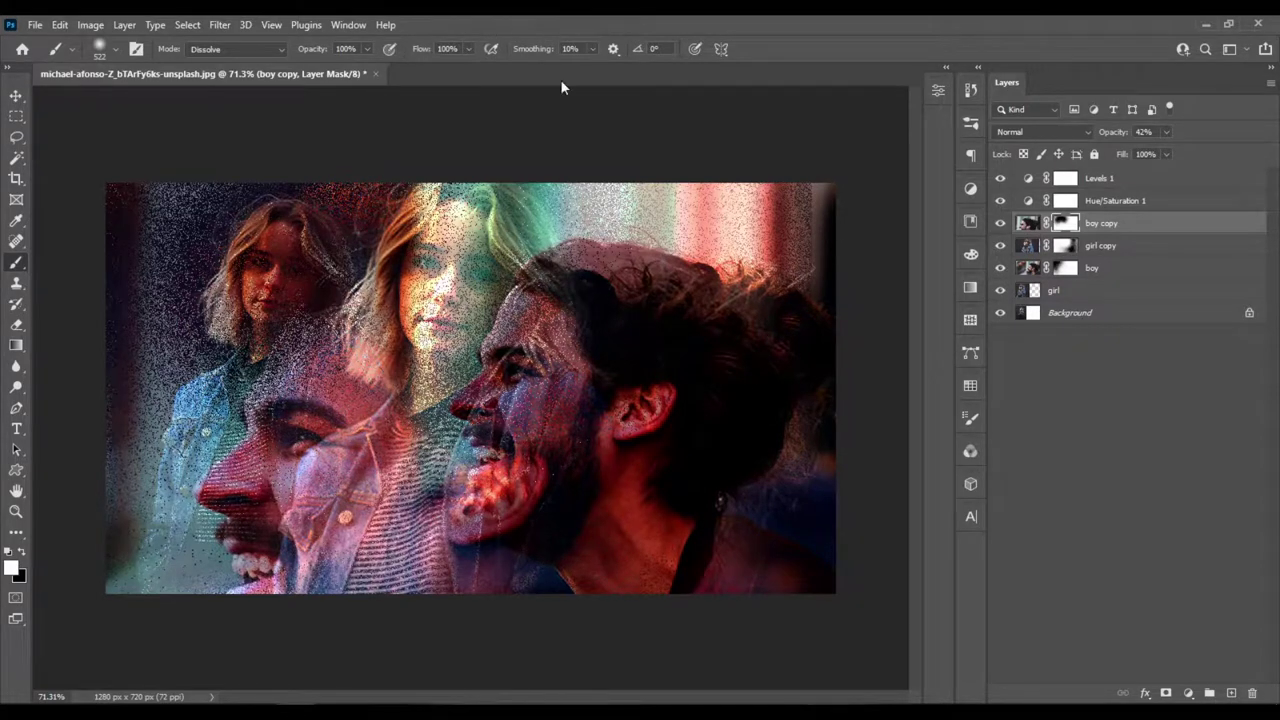
key(ctrl+minus)
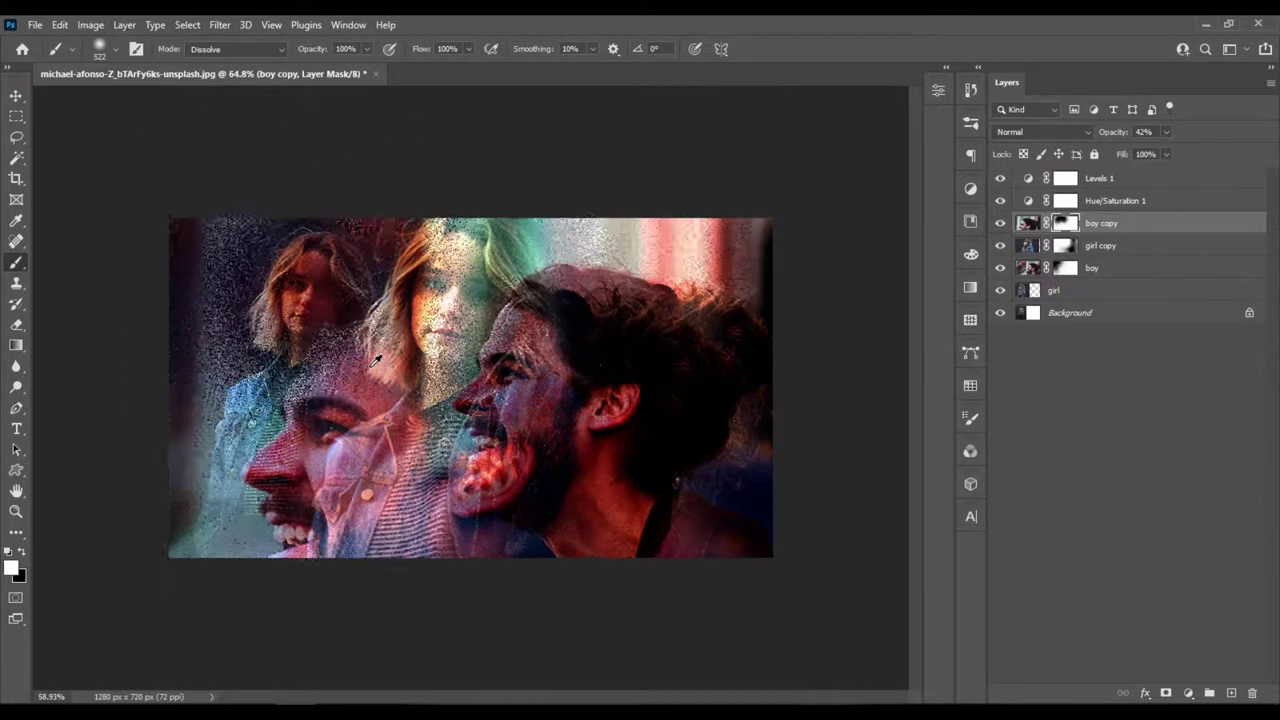
key(ctrl+0)
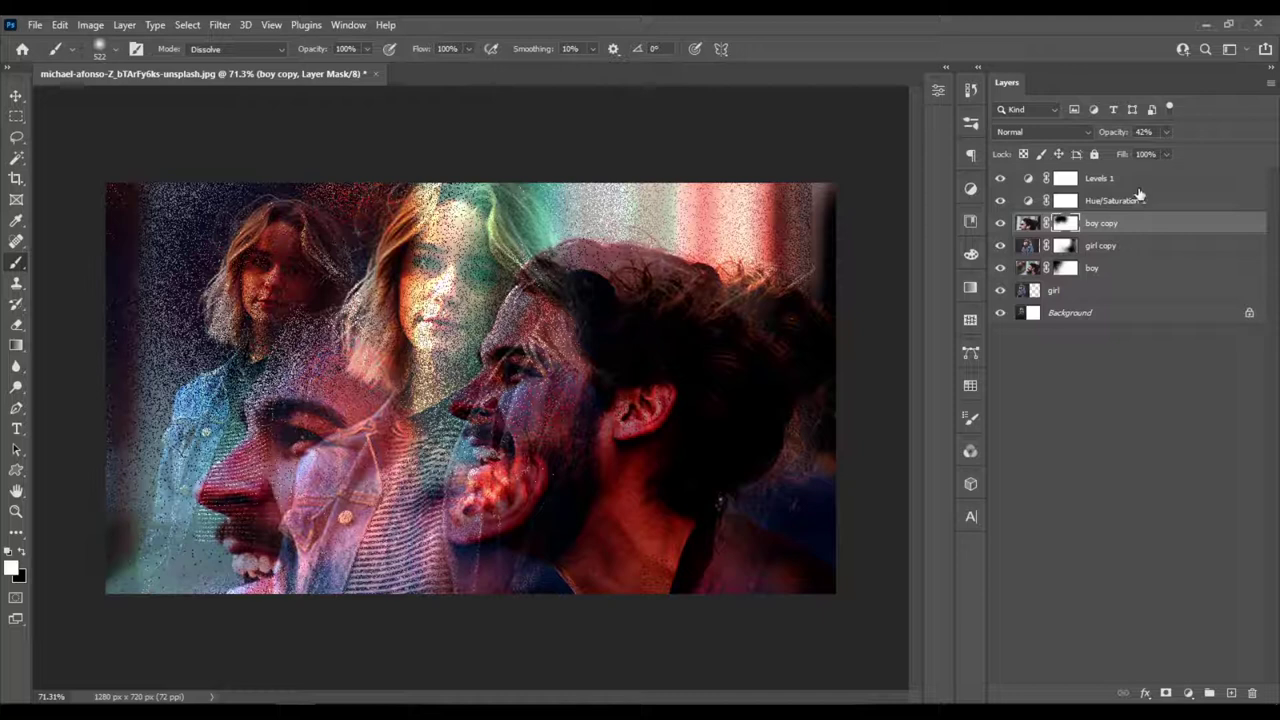
click(1123, 250)
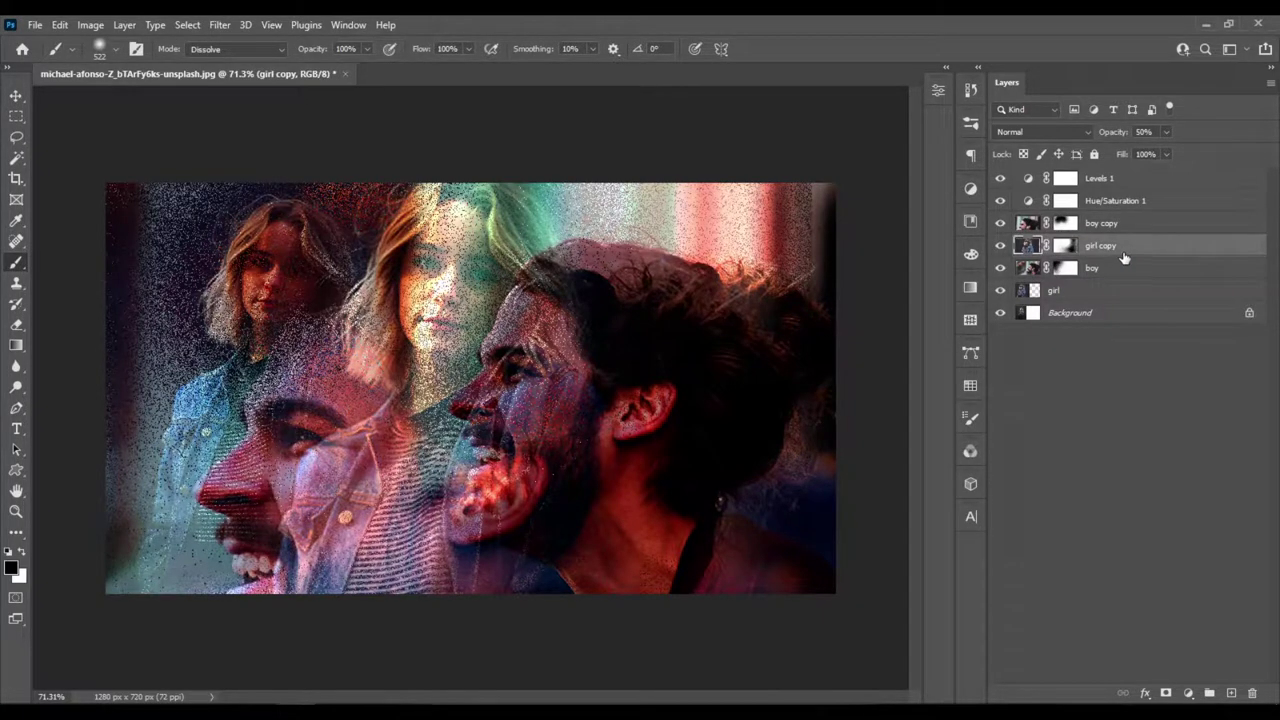
click(1066, 246)
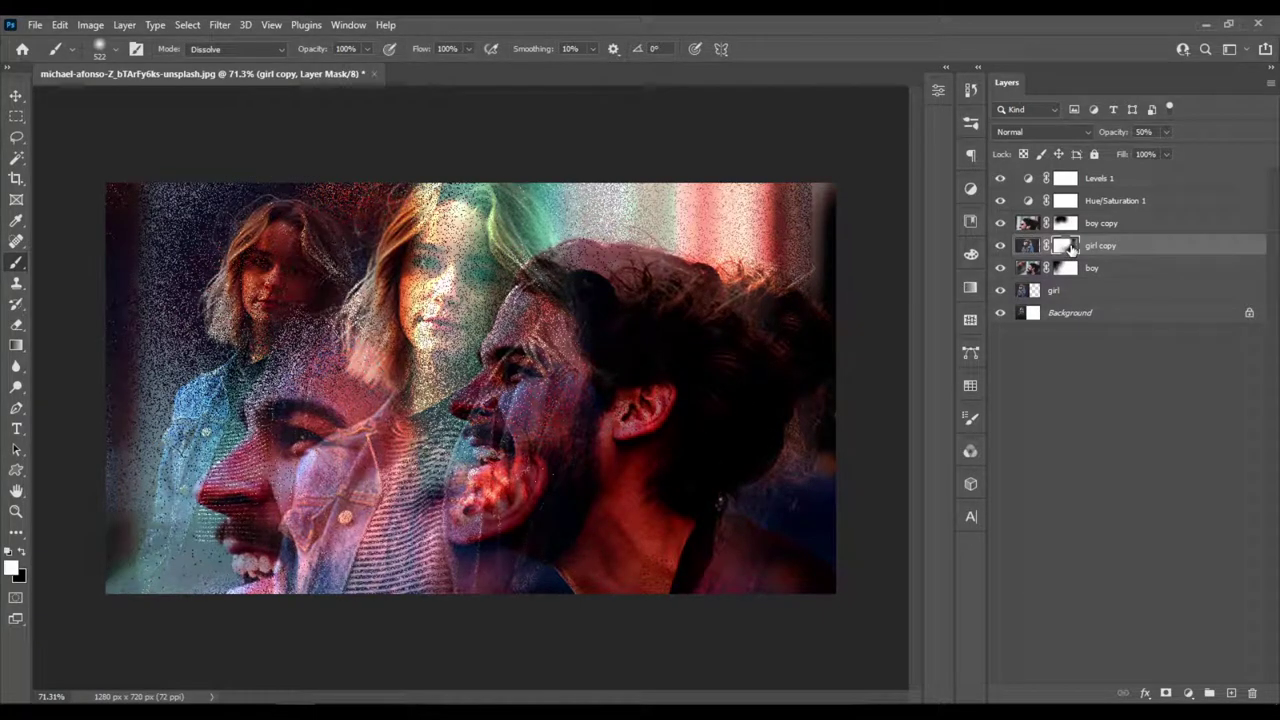
click(1068, 297)
click(1068, 247)
Step: Add a white layer mask to the girl layer and make black the foreground colour
click(1071, 300)
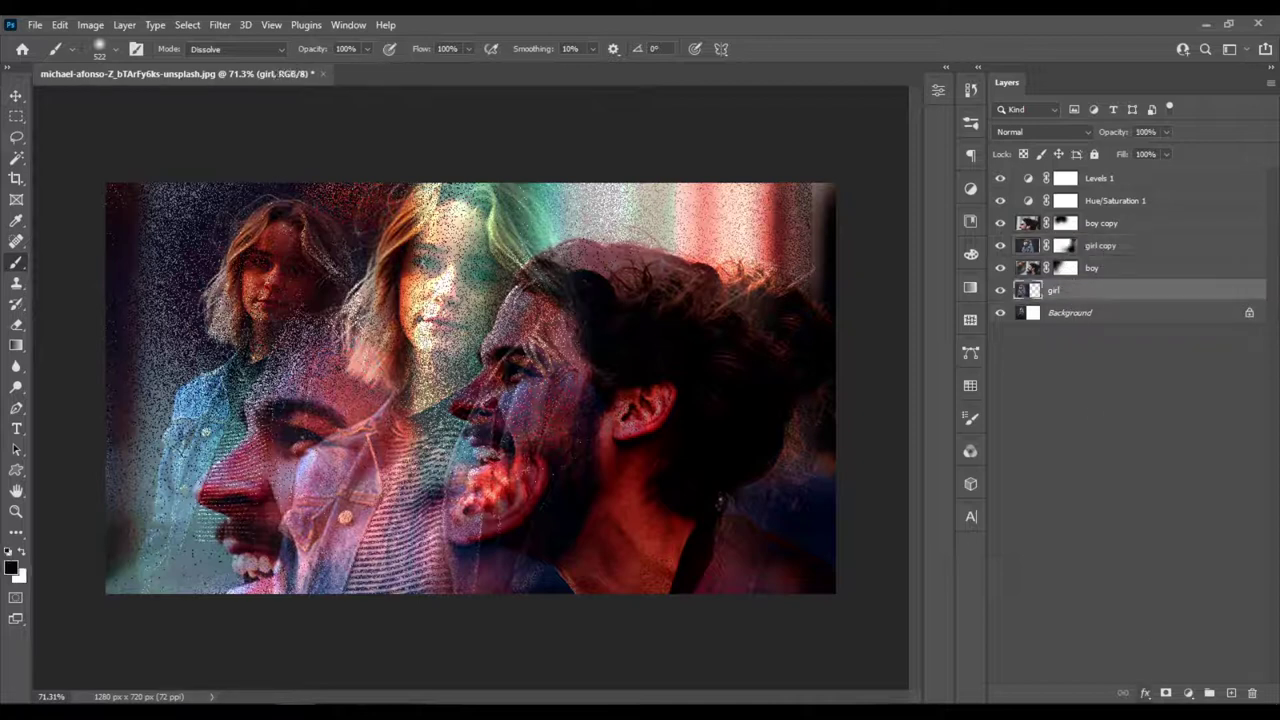
click(1166, 693)
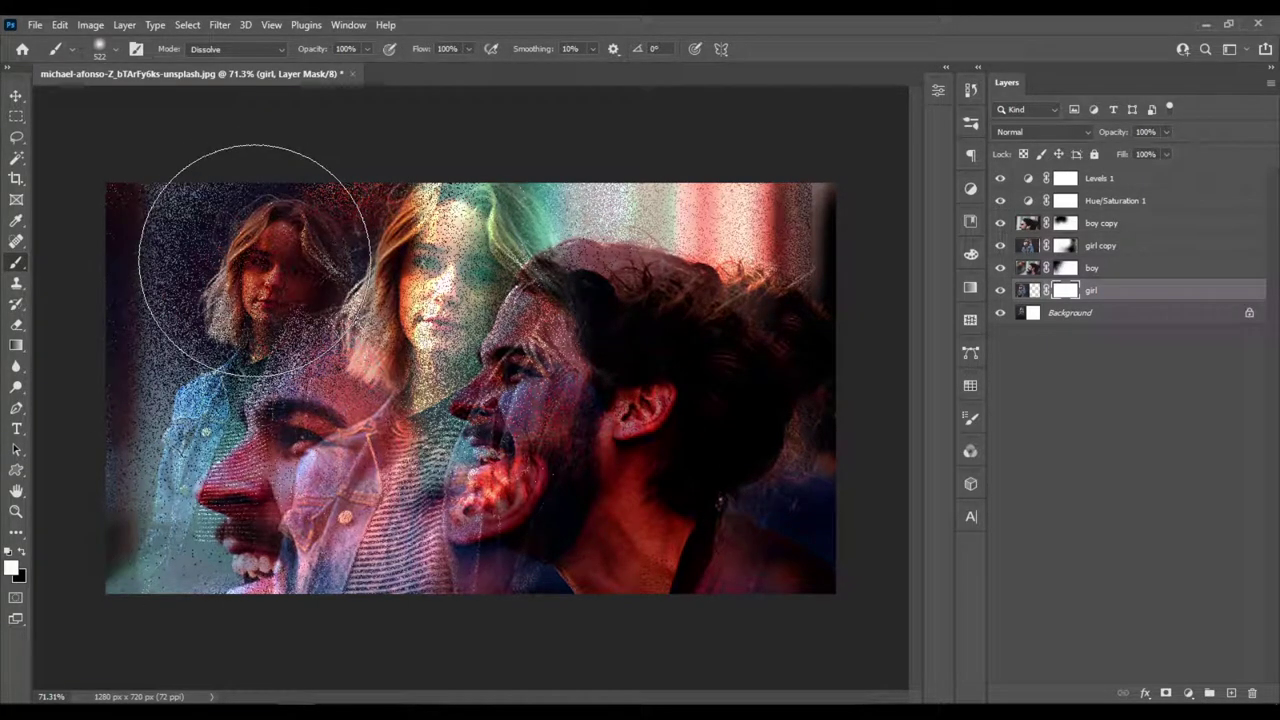
key(x)
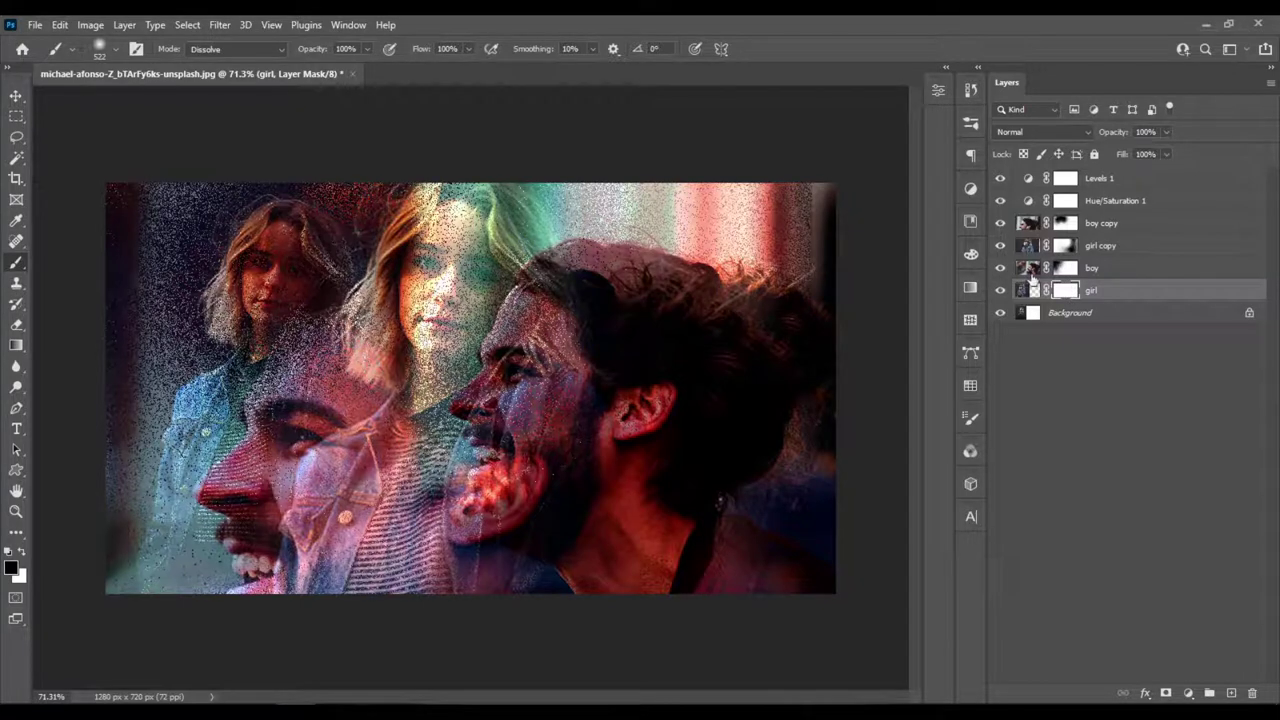
Step: Paint black on the boy mask over the left girl's face and between the two girls
click(1066, 272)
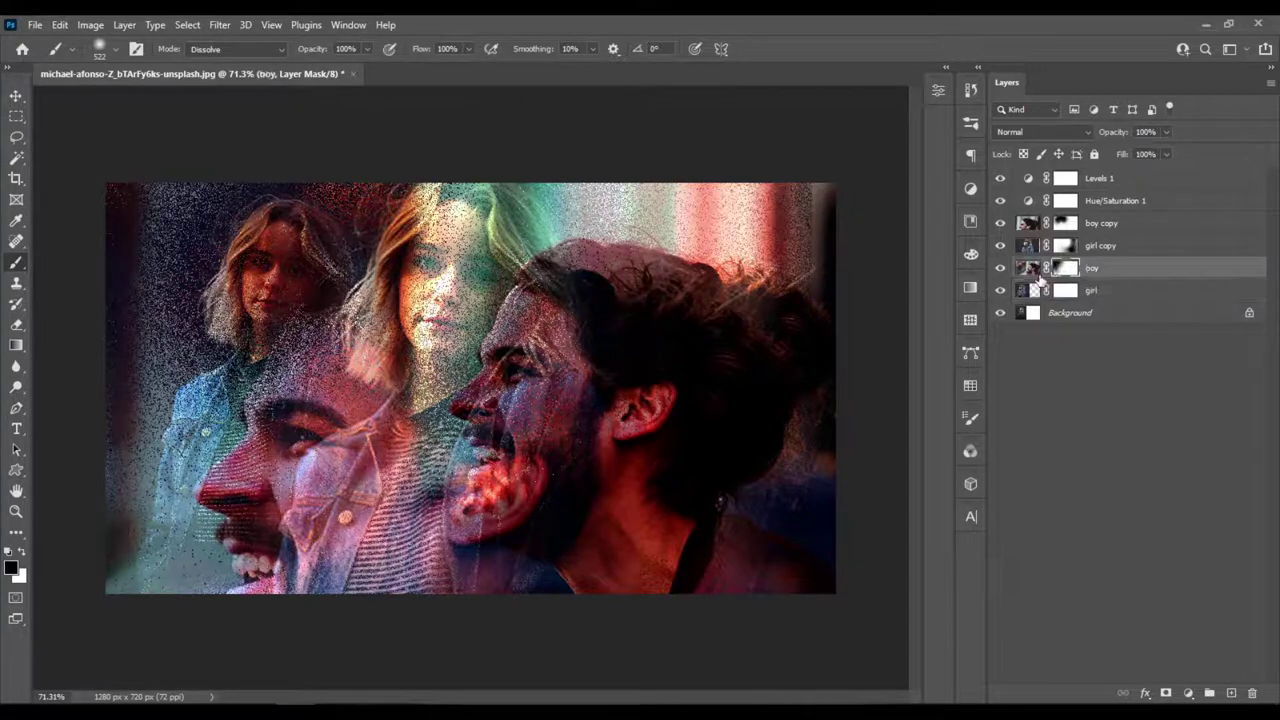
click(999, 268)
click(999, 268)
click(999, 268)
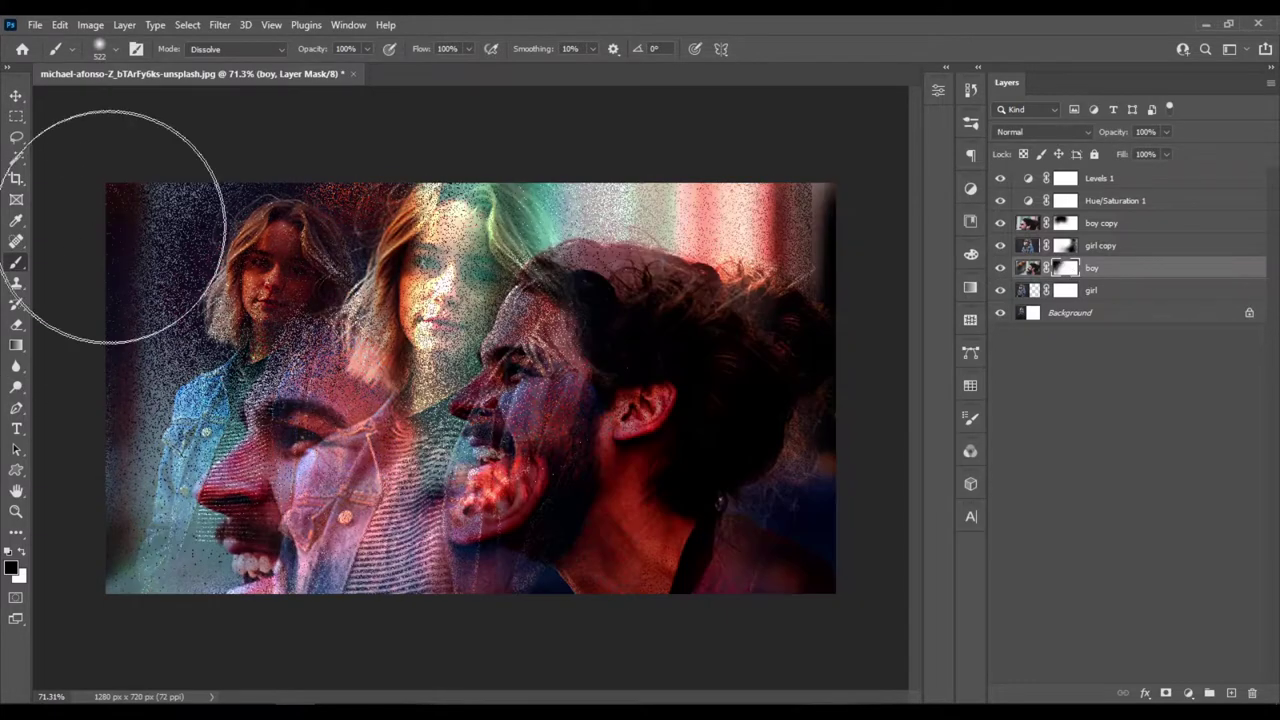
mouse_move(200, 214)
mouse_down()
mouse_move(277, 243)
mouse_move(255, 278)
mouse_up()
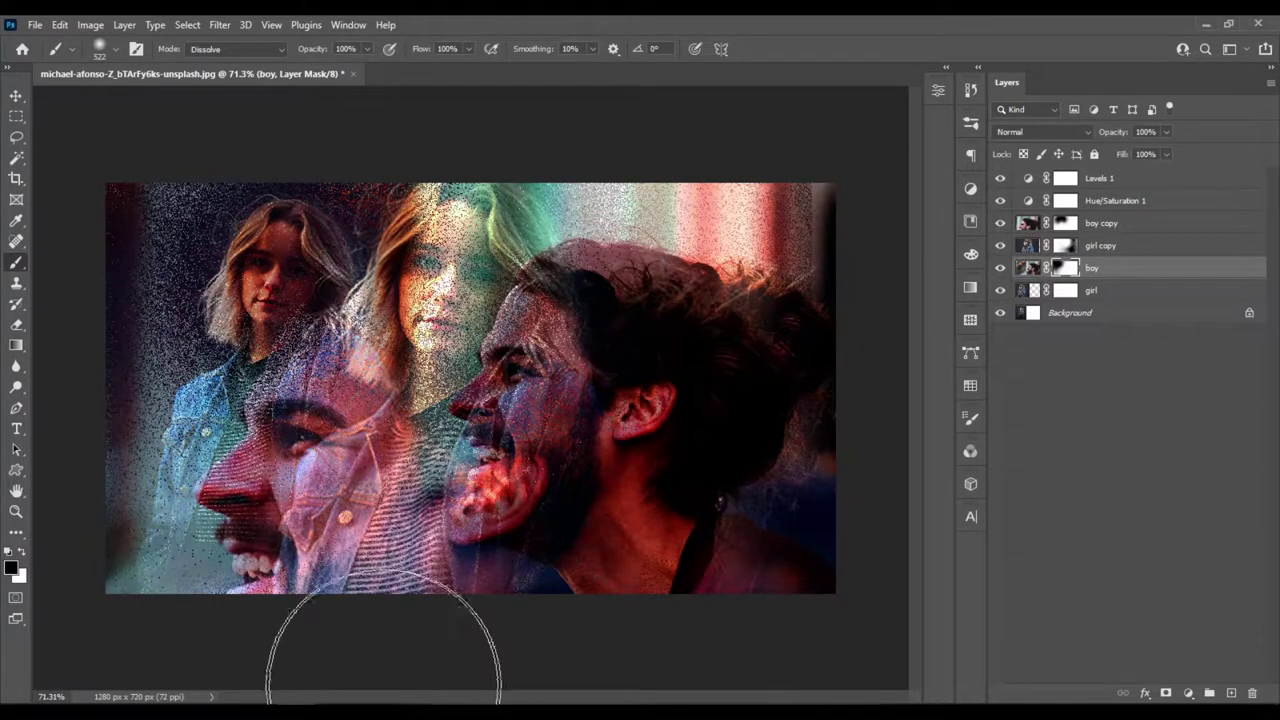
drag(335, 288, 320, 286)
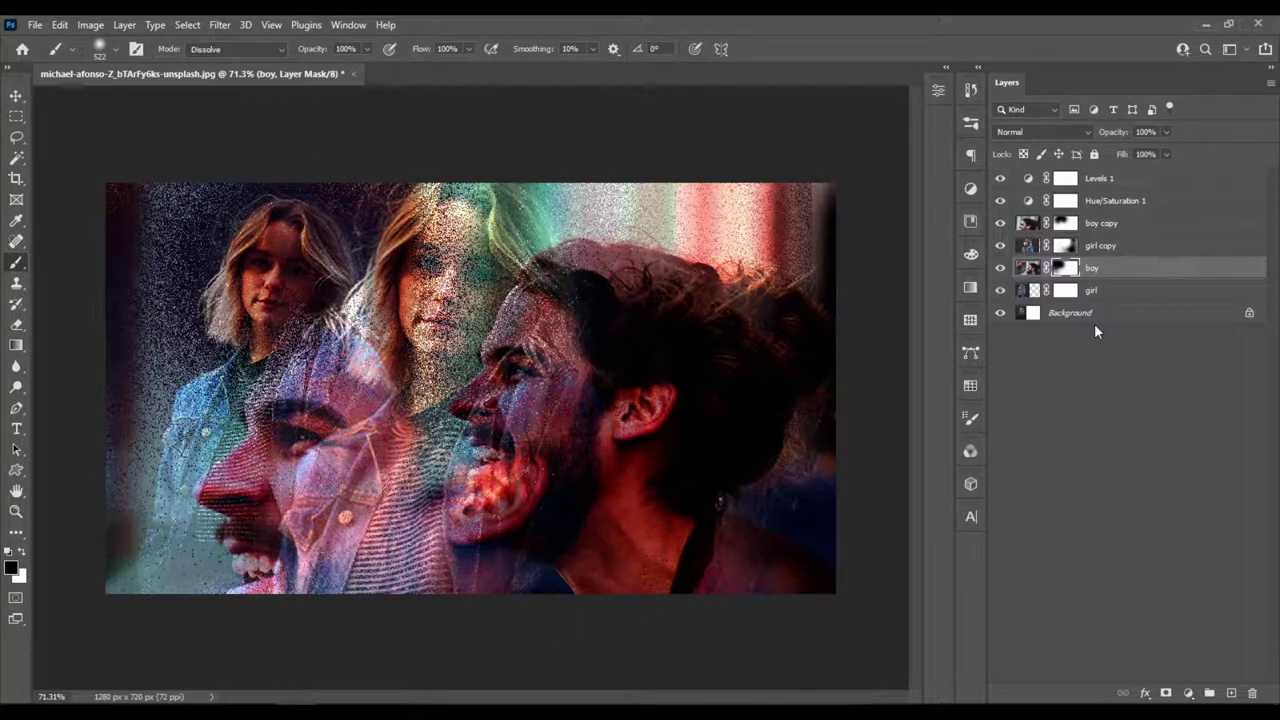
Step: Undo a stray stroke on the girl mask over the left girl's face
click(1066, 290)
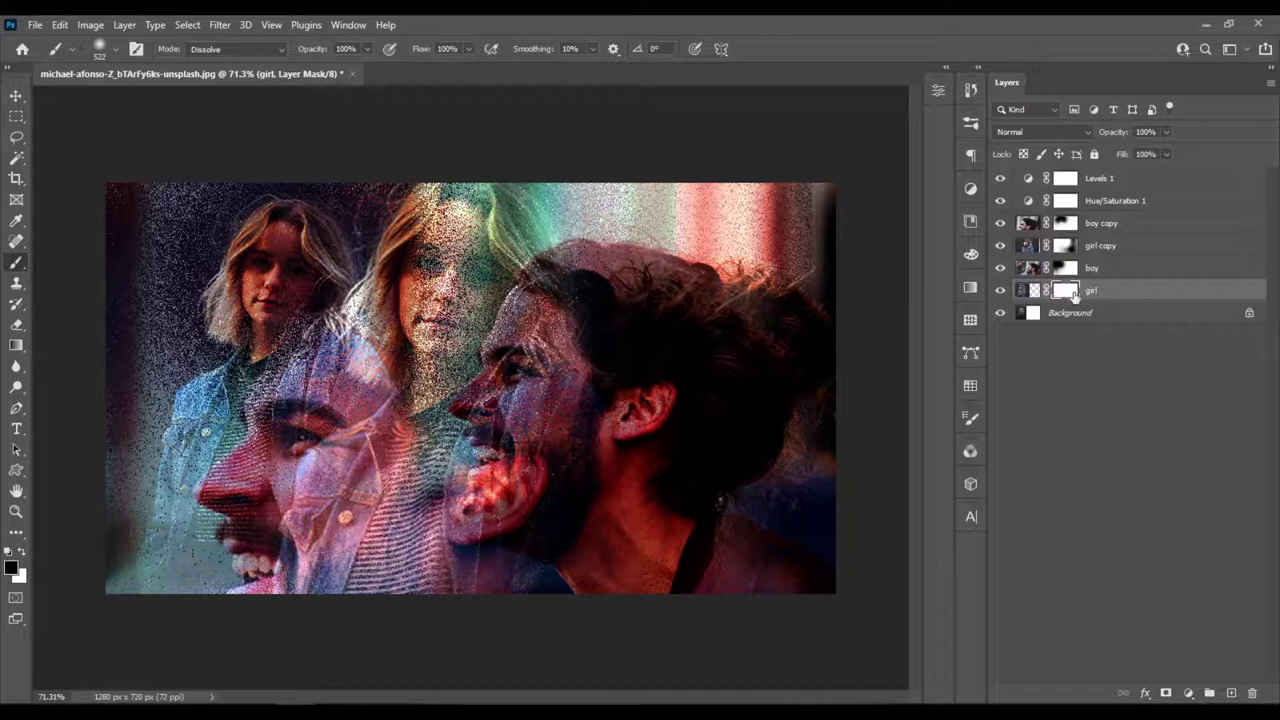
click(243, 252)
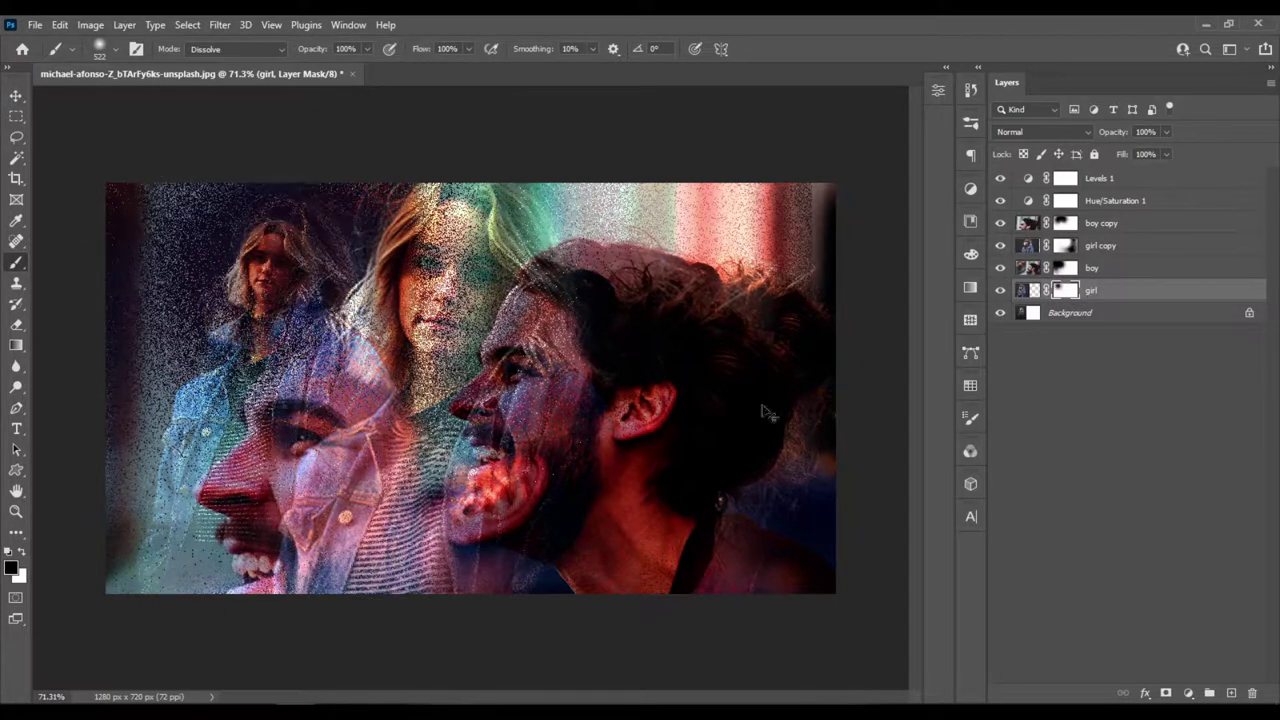
key(ctrl+z)
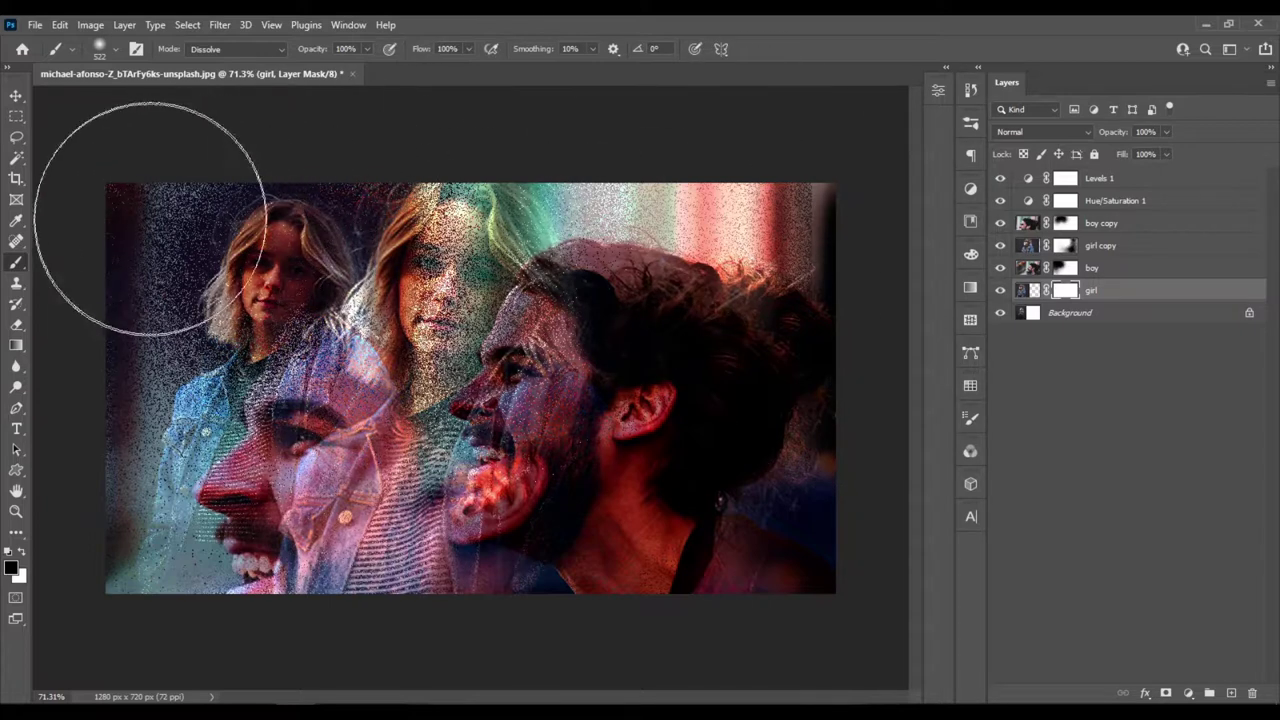
click(1058, 273)
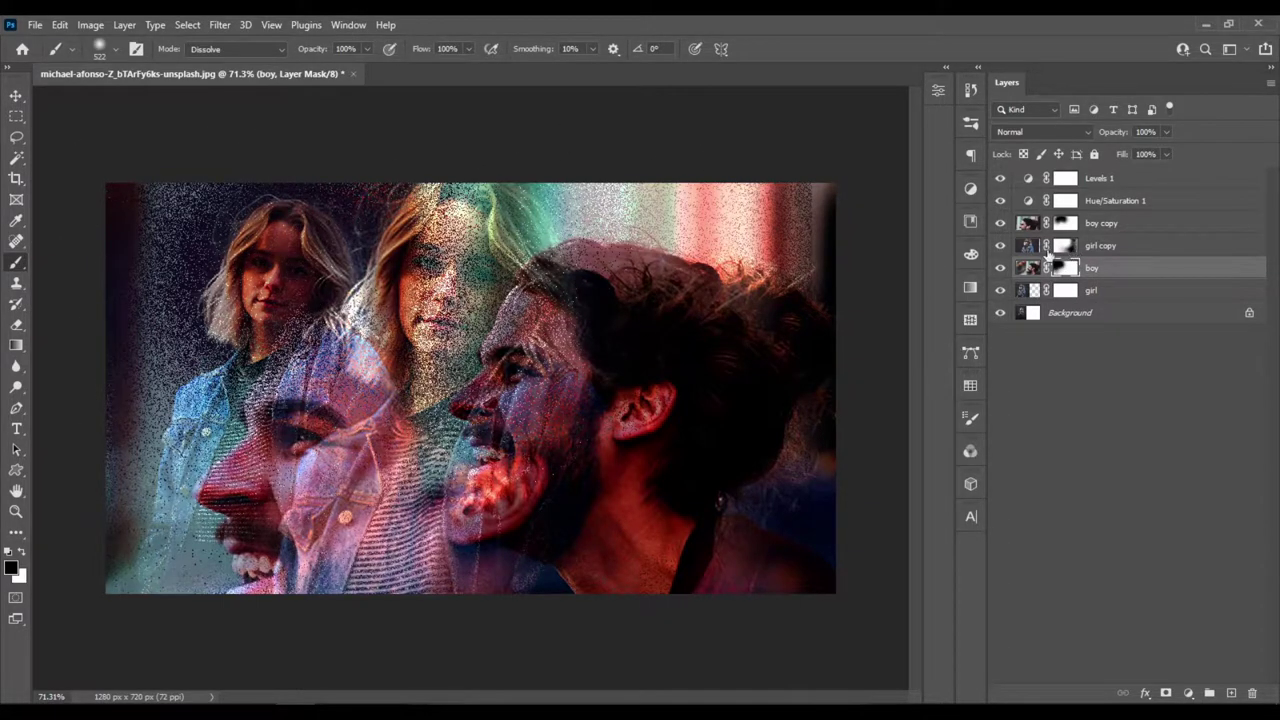
scroll(183, 143, down, 3)
scroll(234, 157, up, 2)
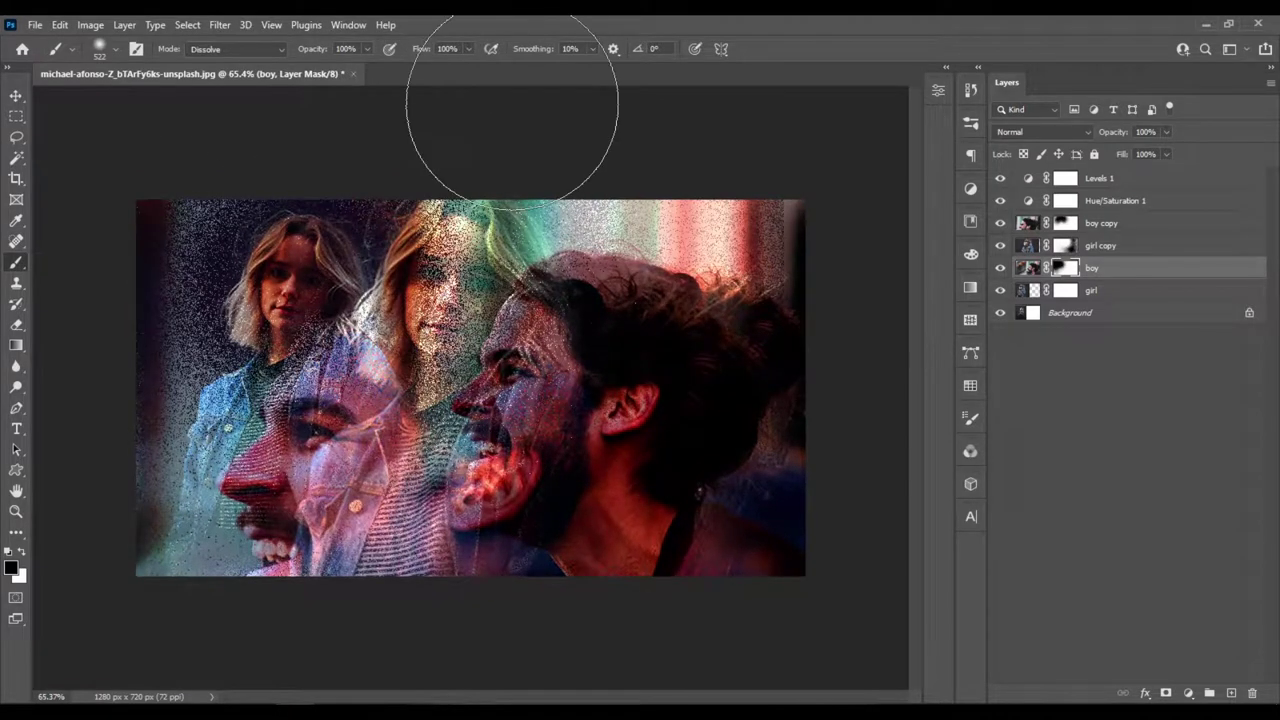
click(1114, 294)
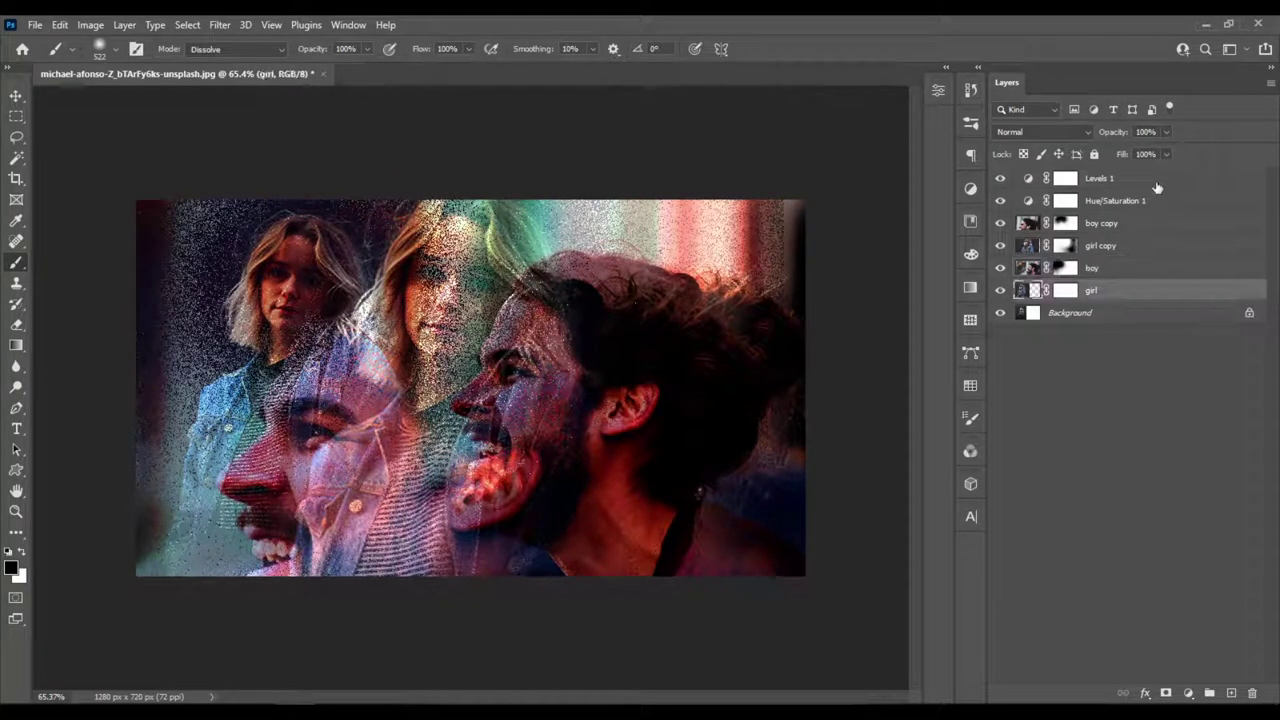
Step: Add a white Solid Color fill layer above the Background
click(1109, 318)
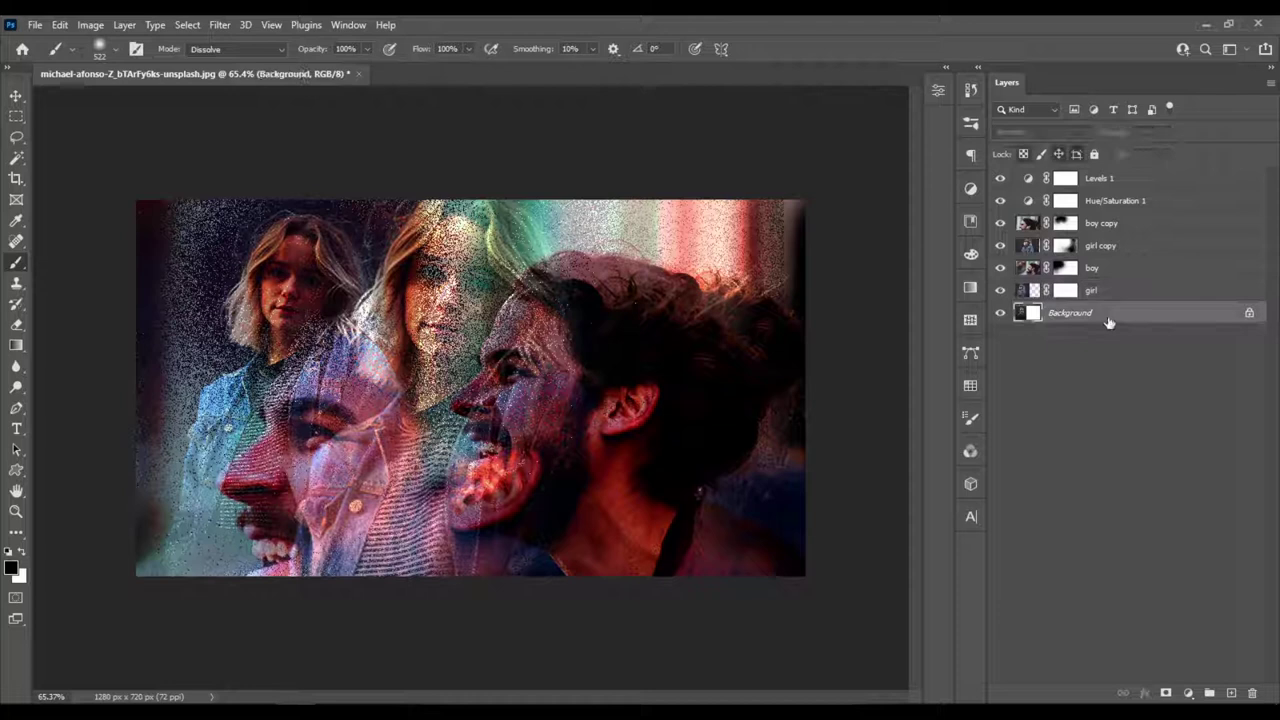
click(1190, 694)
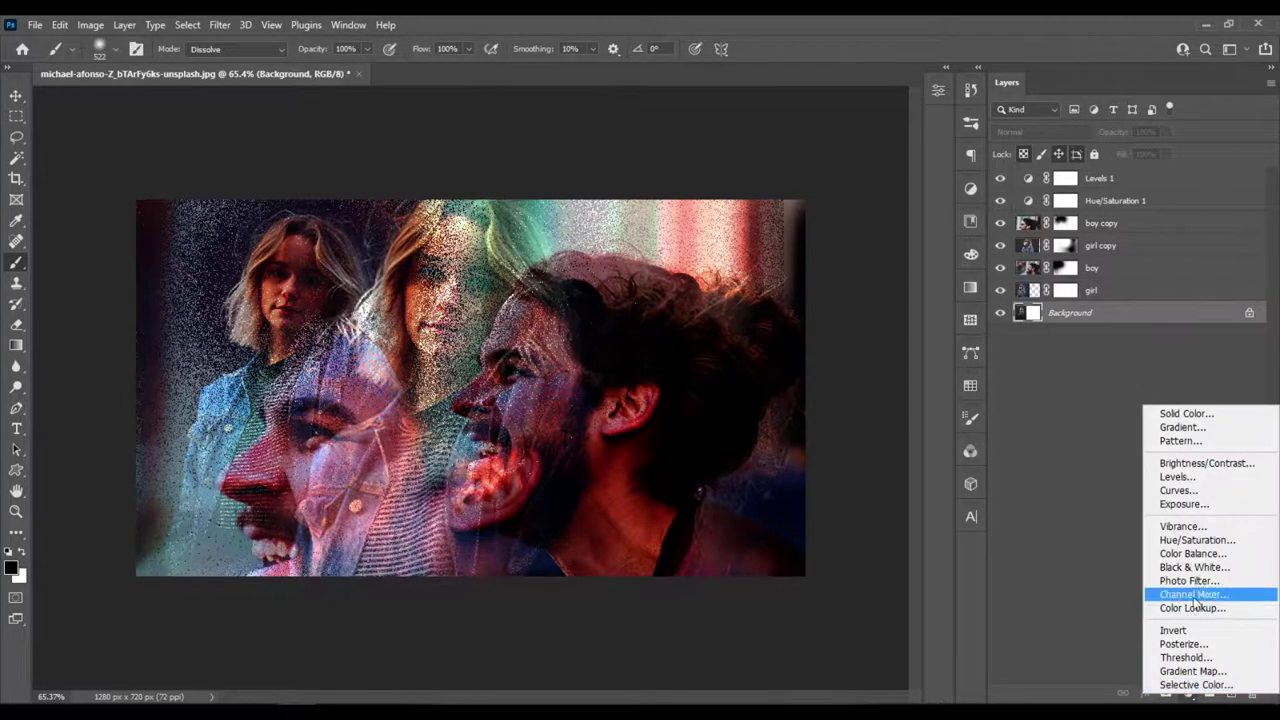
key(Escape)
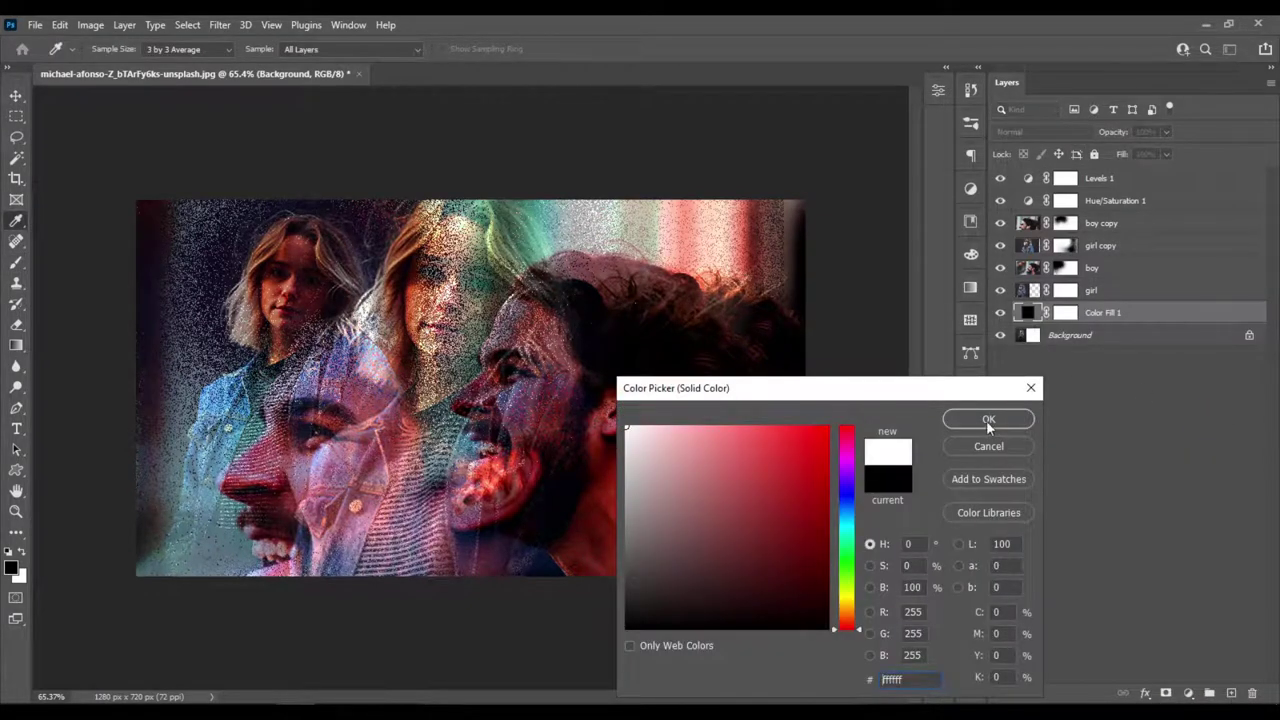
click(986, 420)
Step: Set the girl layer's opacity to 67%
click(1114, 291)
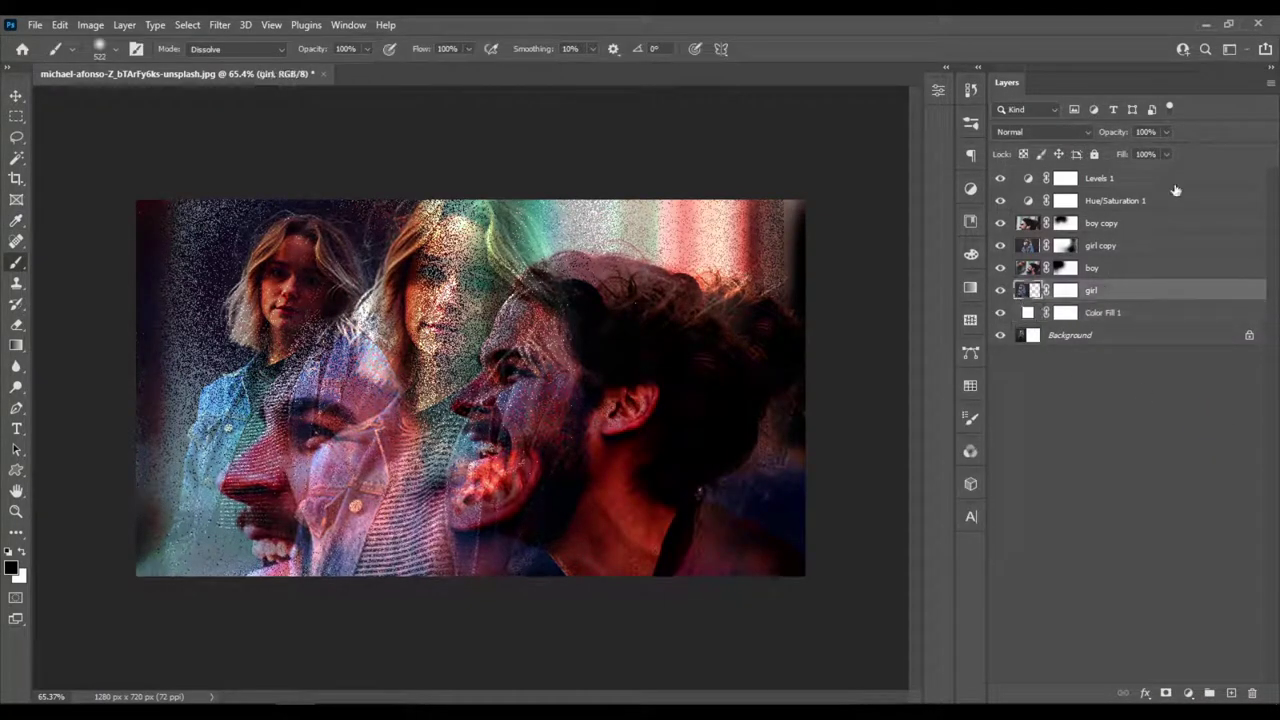
click(1166, 132)
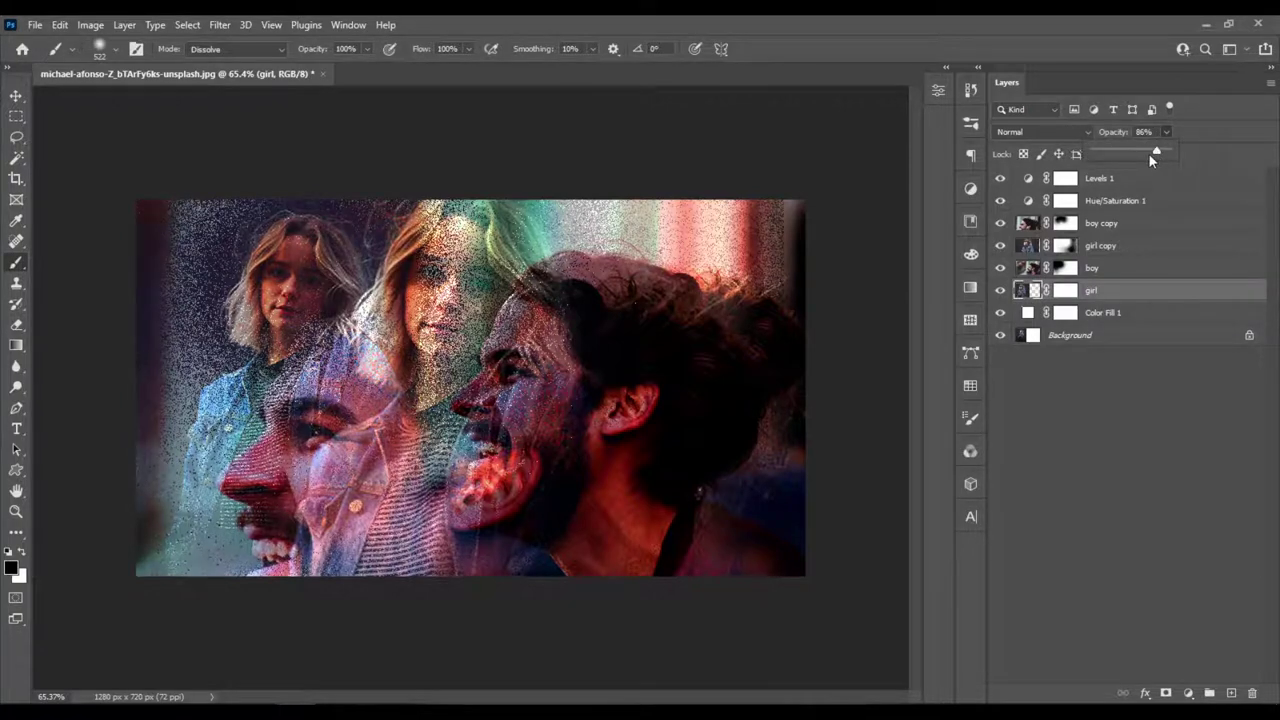
click(1149, 153)
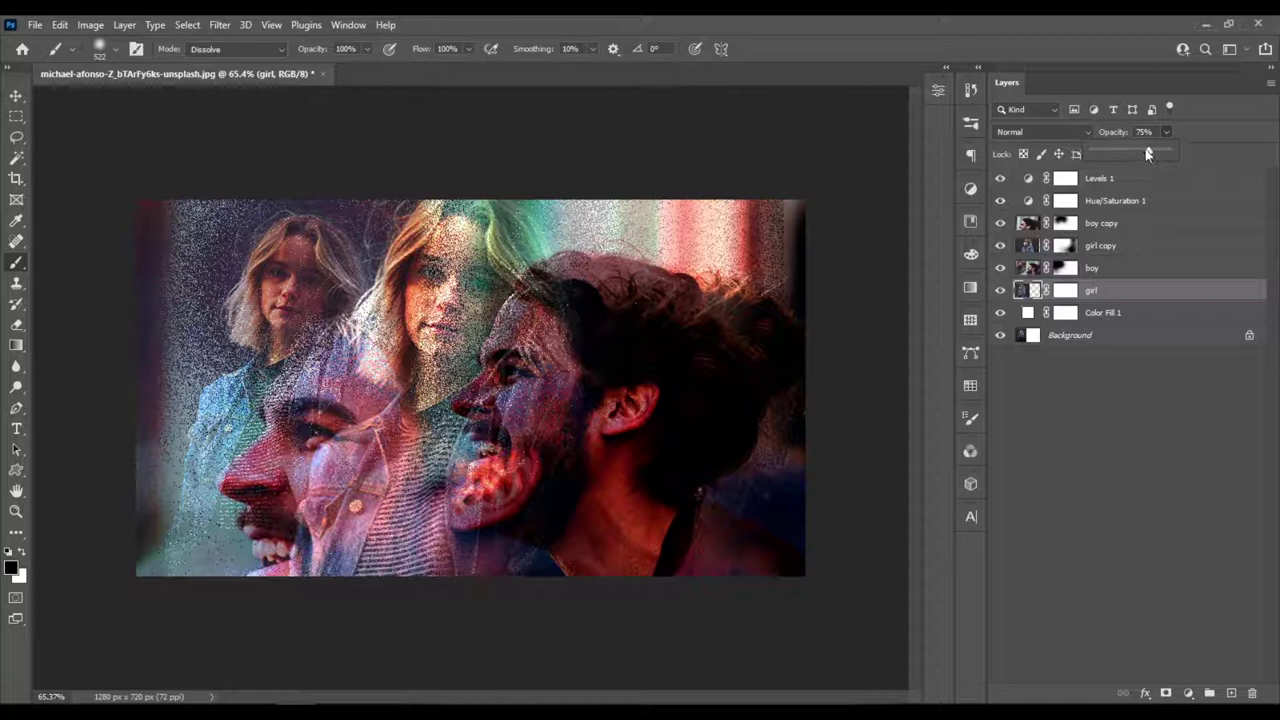
click(1148, 153)
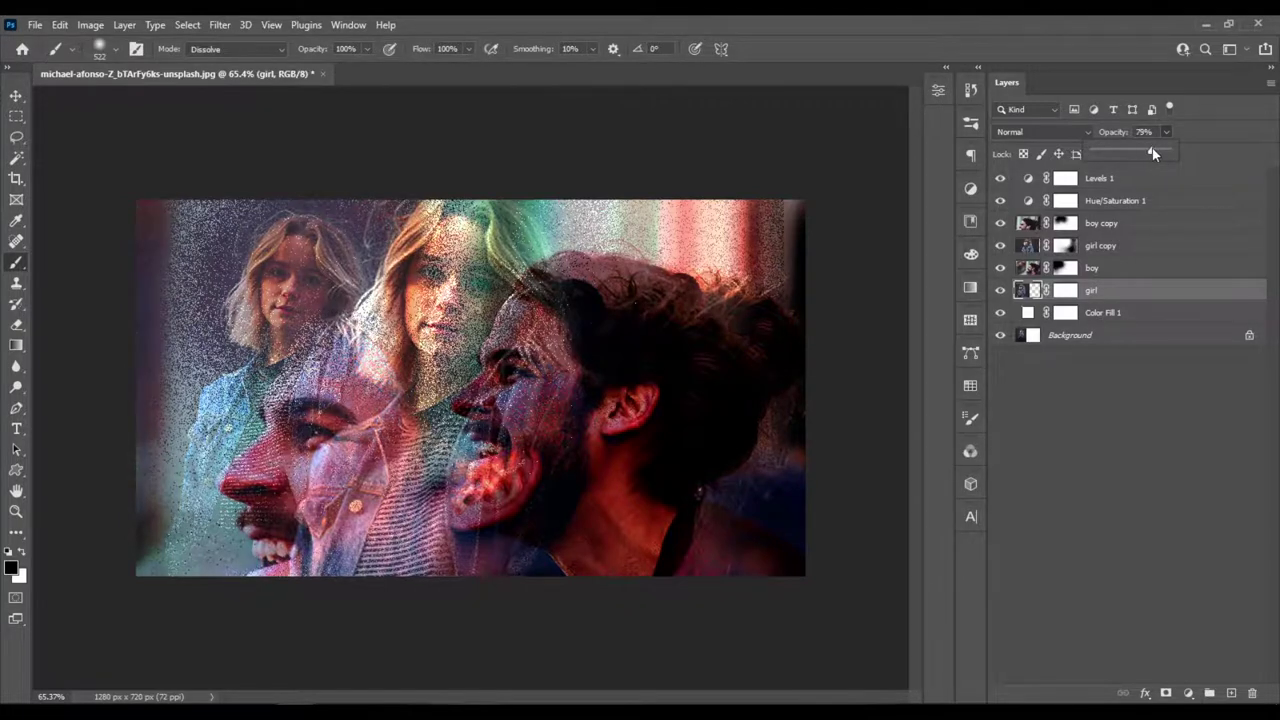
drag(1143, 153, 1135, 153)
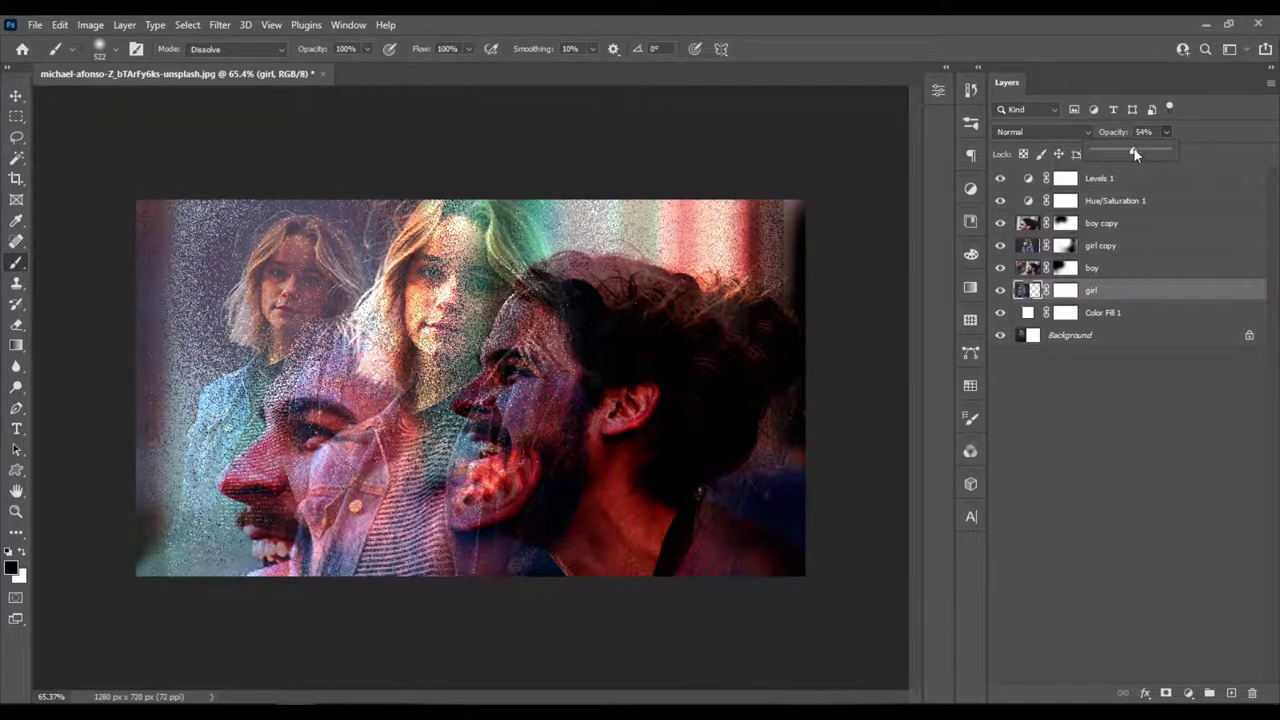
click(1144, 152)
click(1148, 152)
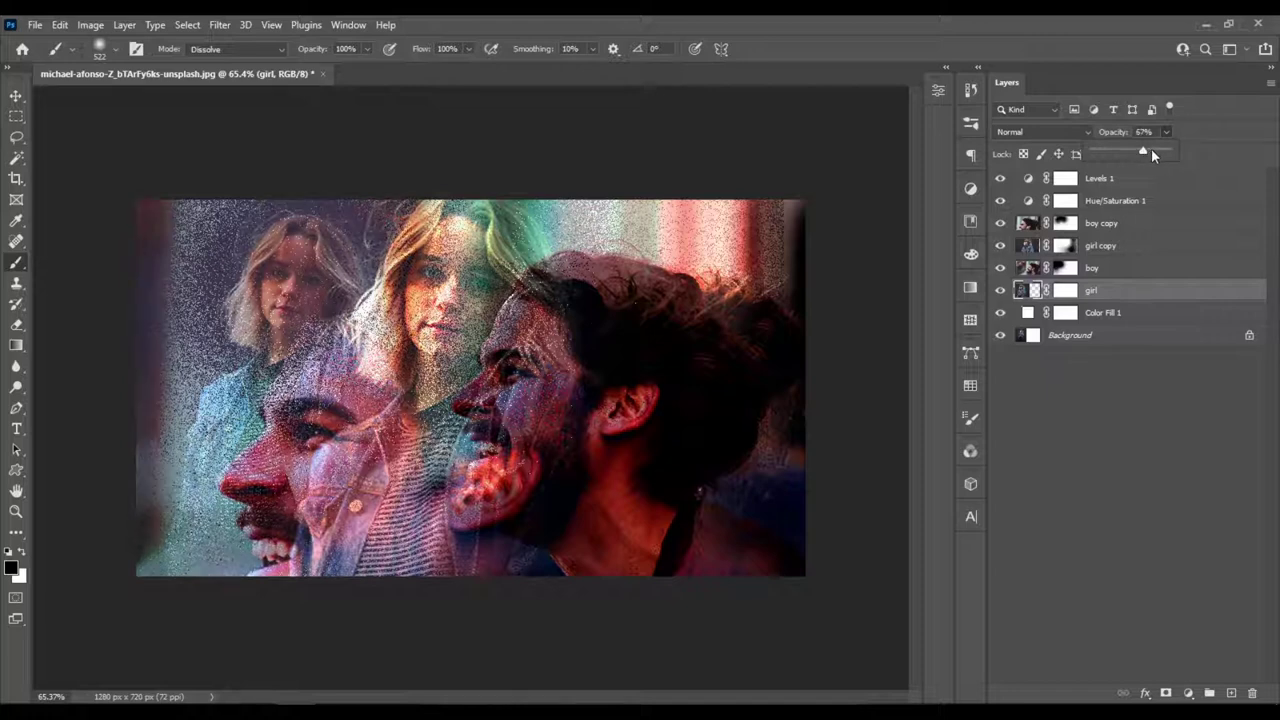
click(1139, 228)
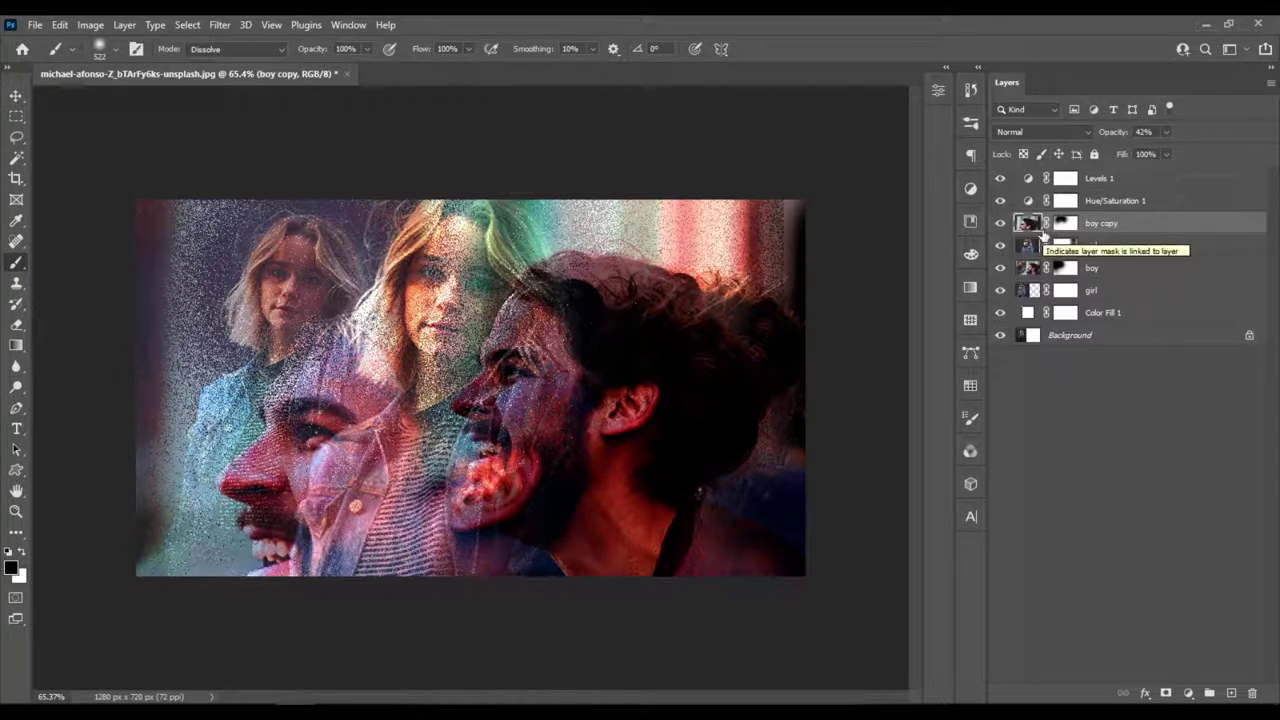
Step: Blend boy copy in Screen mode at 42% opacity, keeping the boy layer in Normal
click(1070, 131)
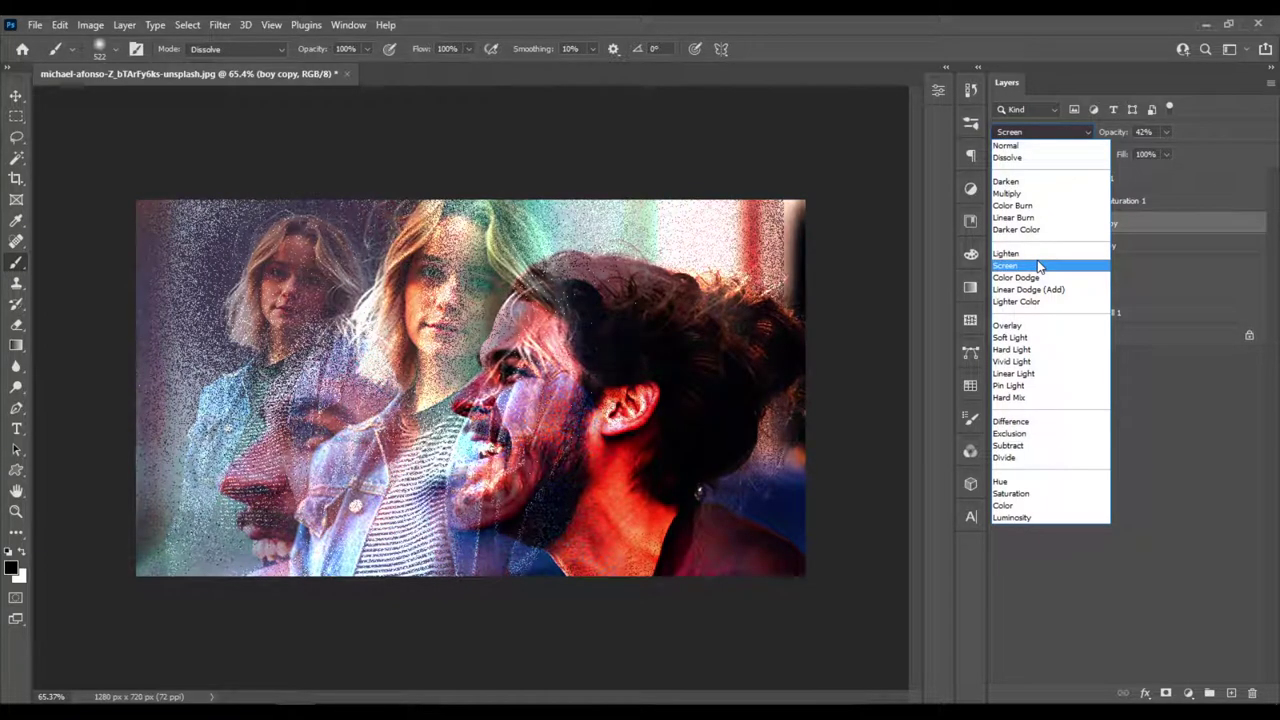
click(1038, 266)
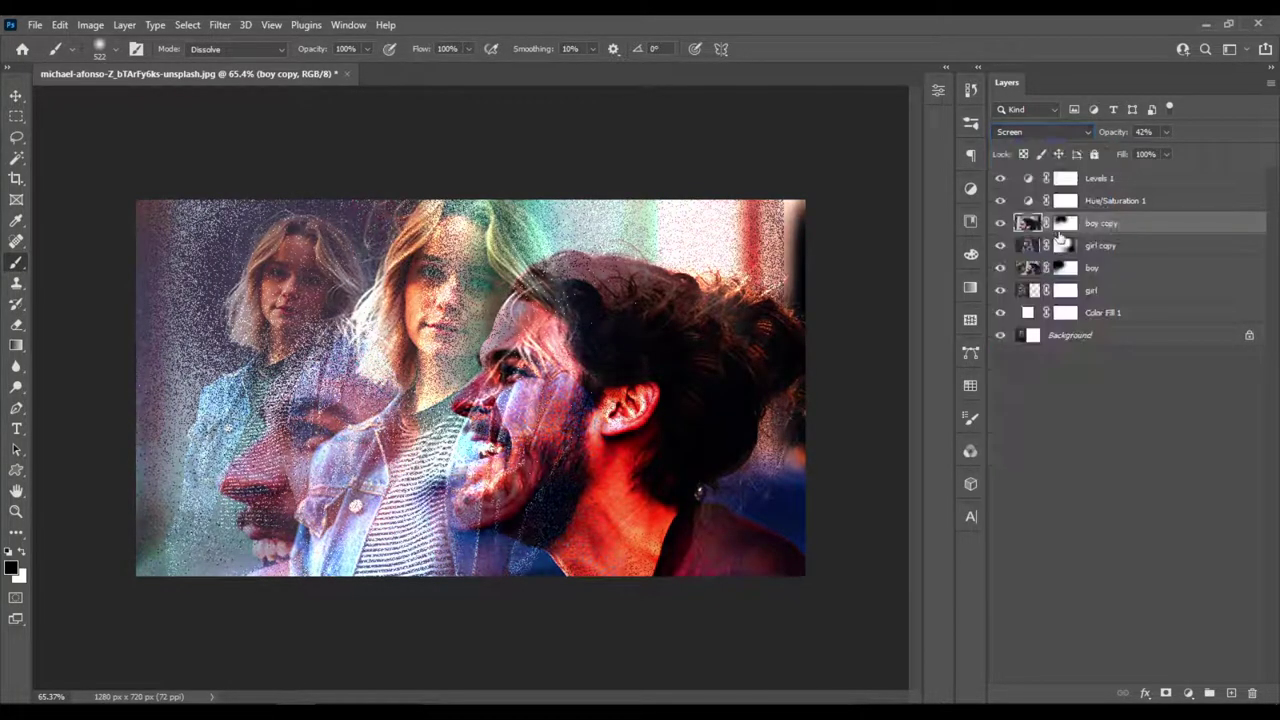
click(1120, 269)
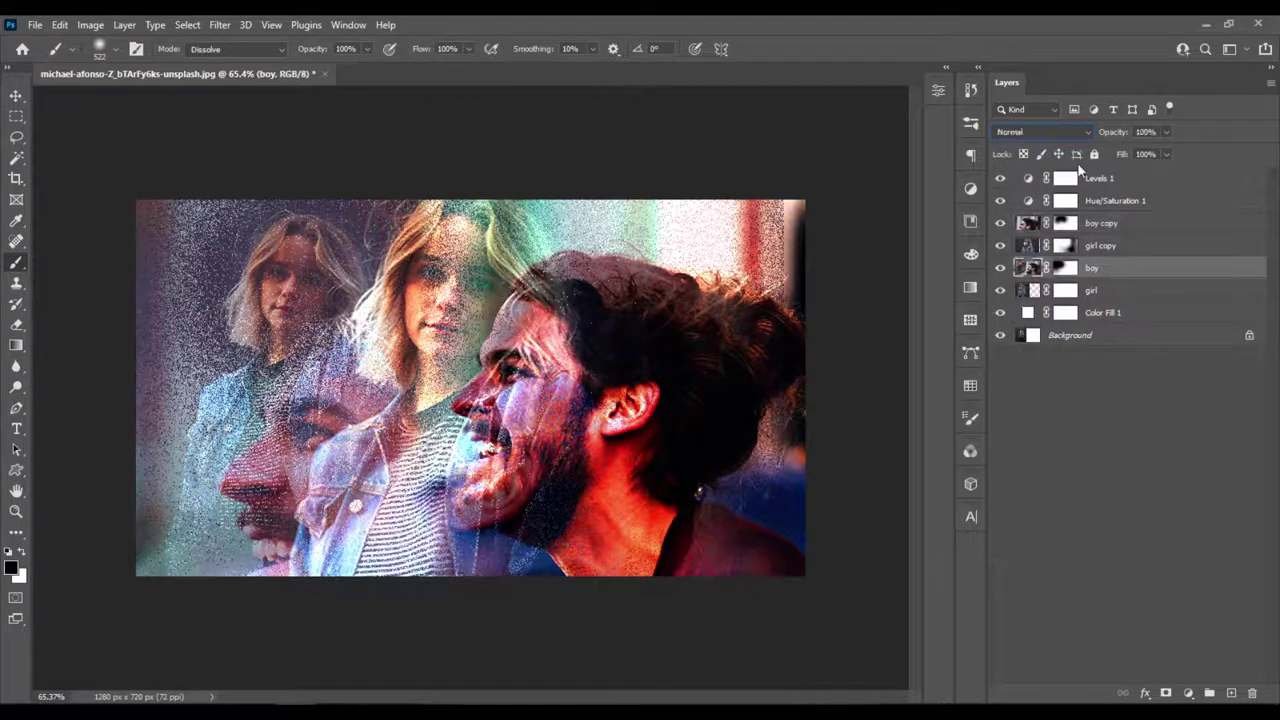
click(1075, 132)
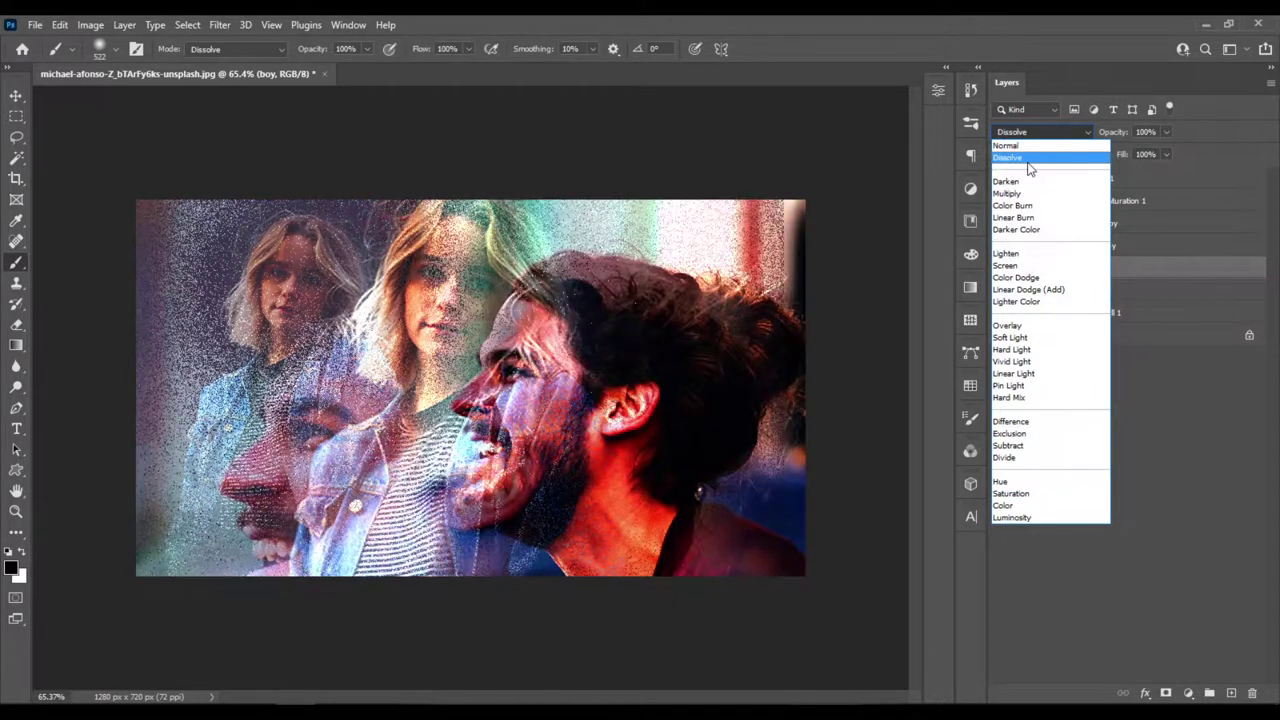
click(1192, 441)
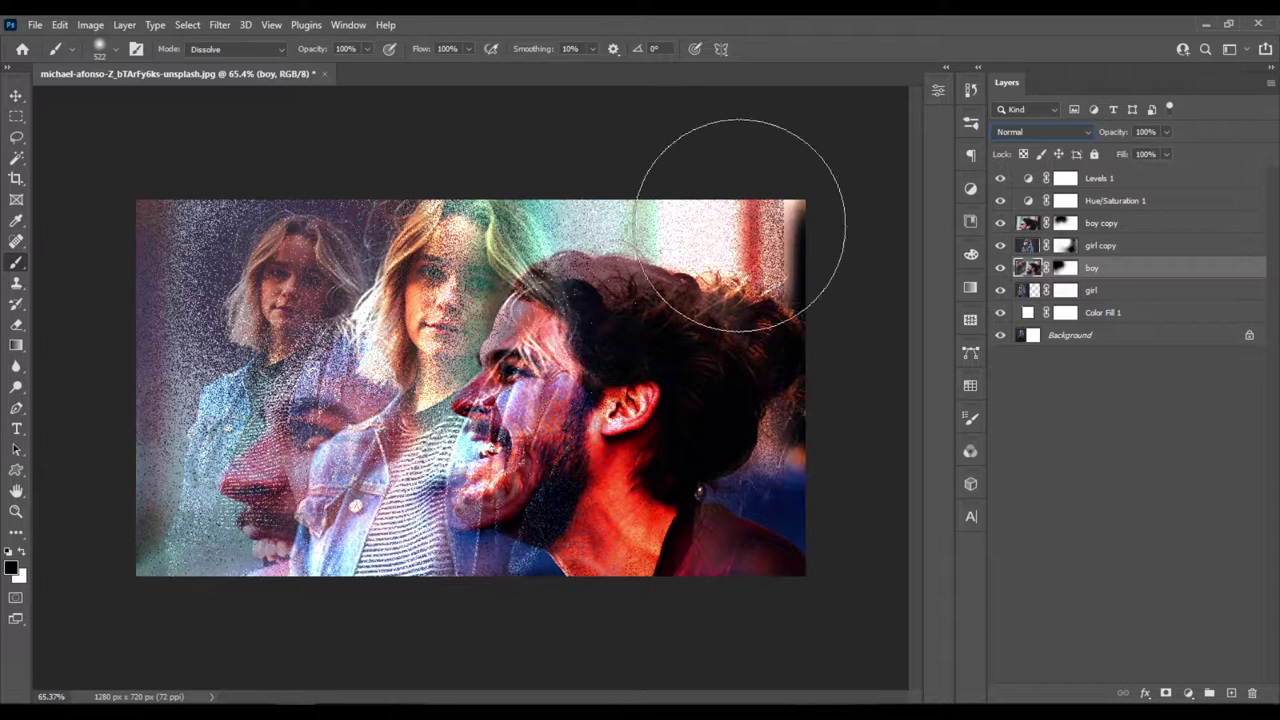
click(1027, 180)
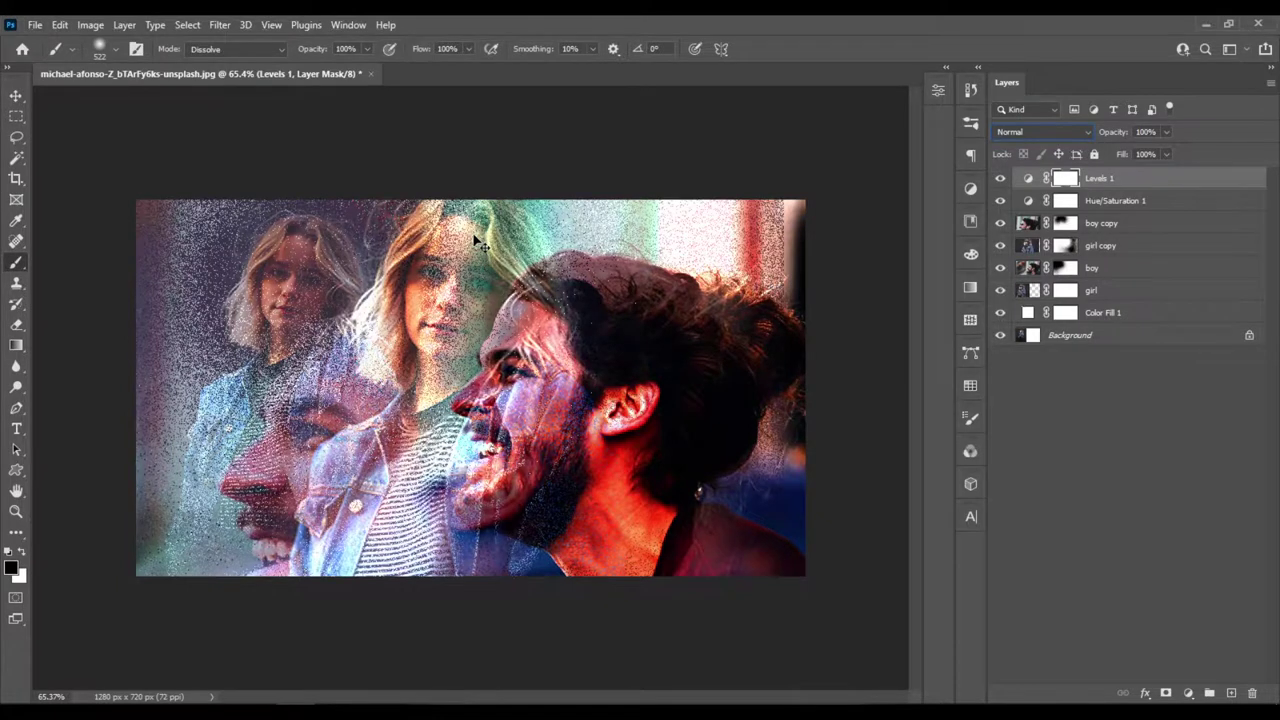
Step: Inspect the composite up close and set the girl copy layer to 50% opacity
key(ctrl+1)
key(ctrl+minus)
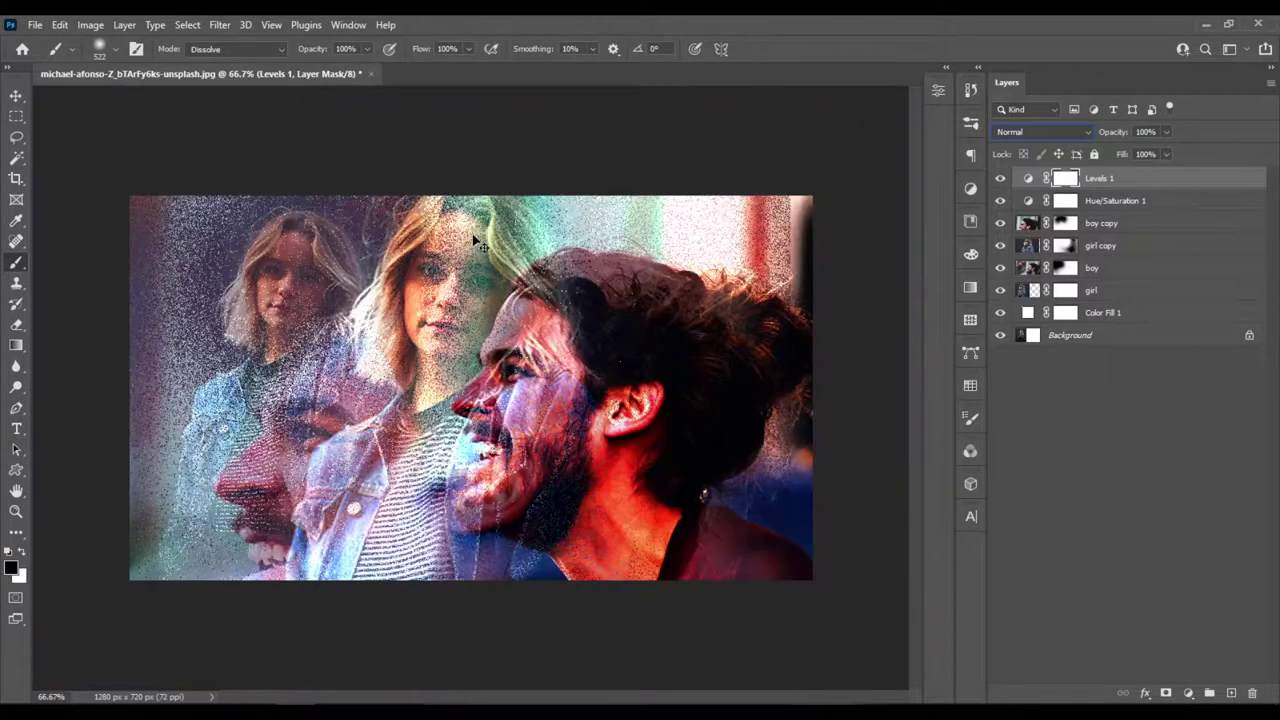
key(ctrl+plus)
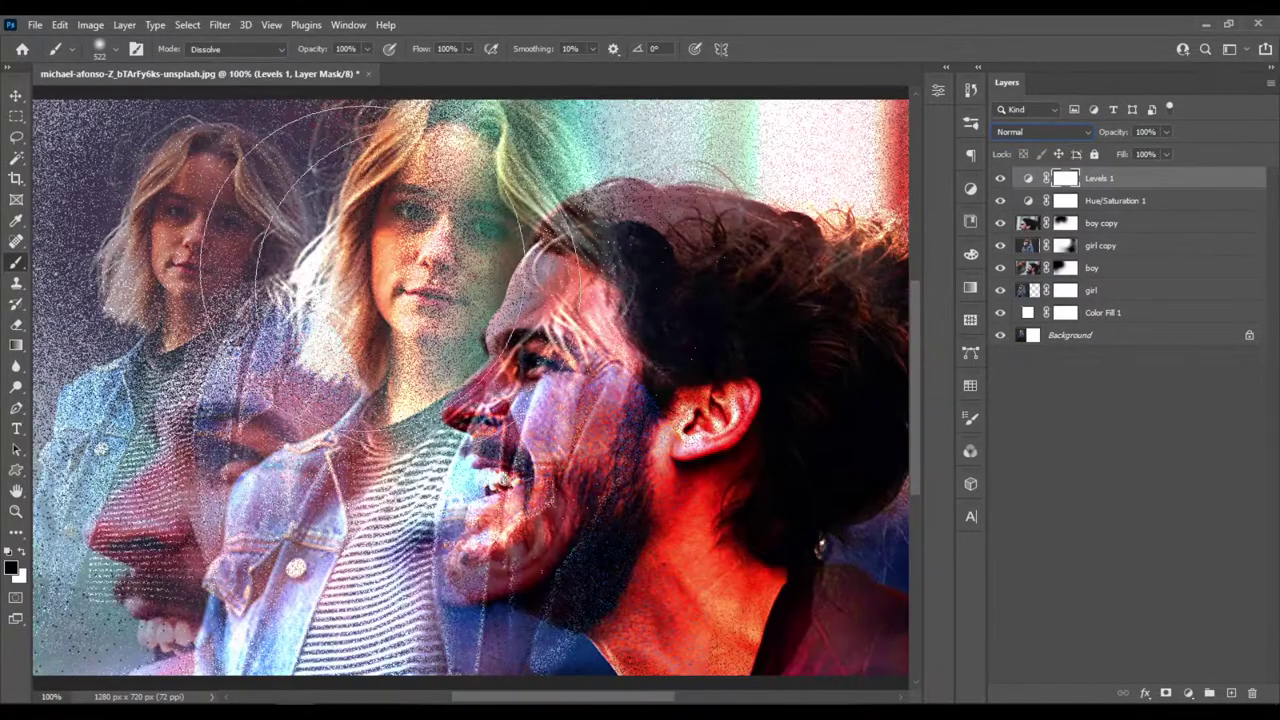
click(16, 95)
key(ctrl+0)
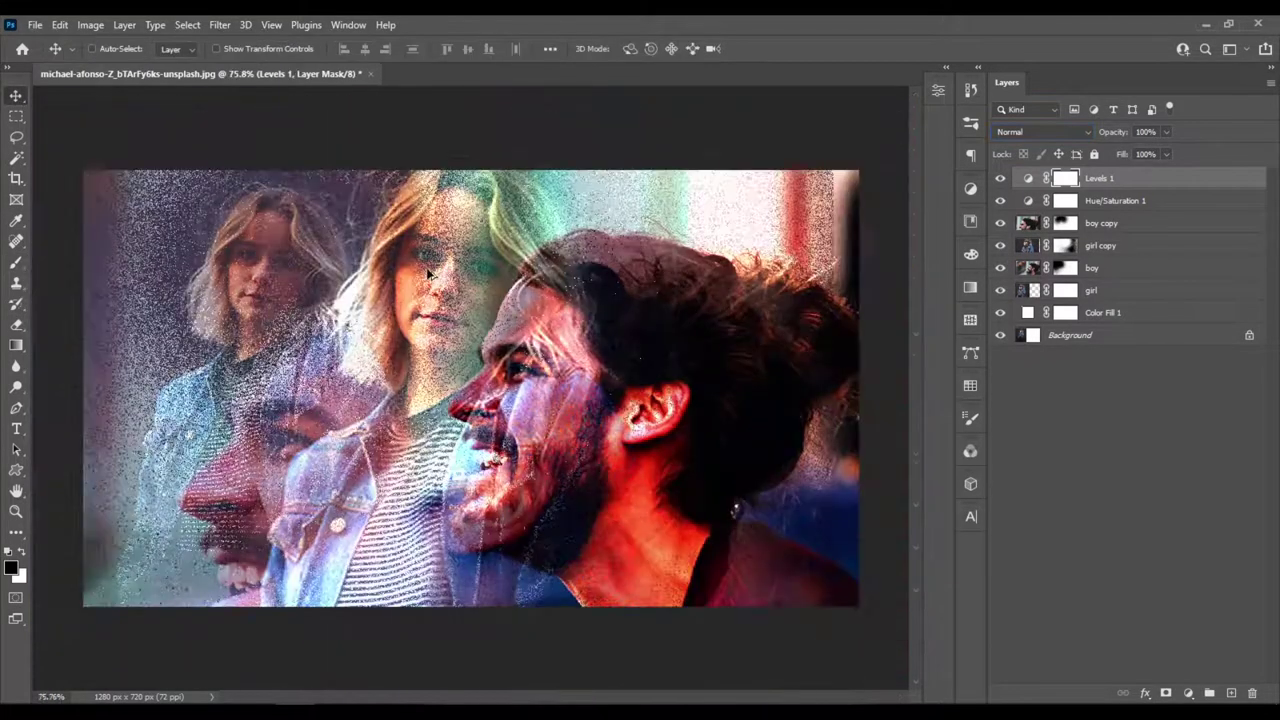
click(1113, 250)
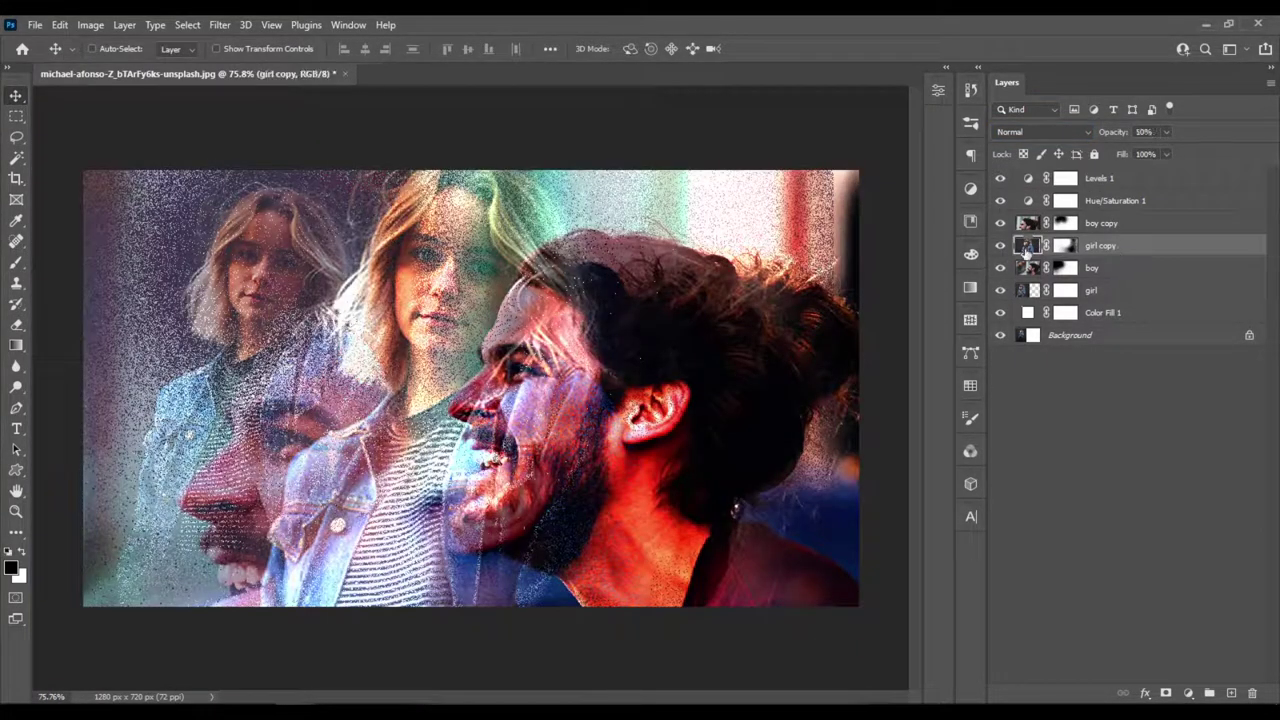
click(1001, 247)
click(1001, 247)
key(ctrl)
Step: Enlarge girl copy to about 106.5%, shift it down and right, and apply the transform
key(ctrl+t)
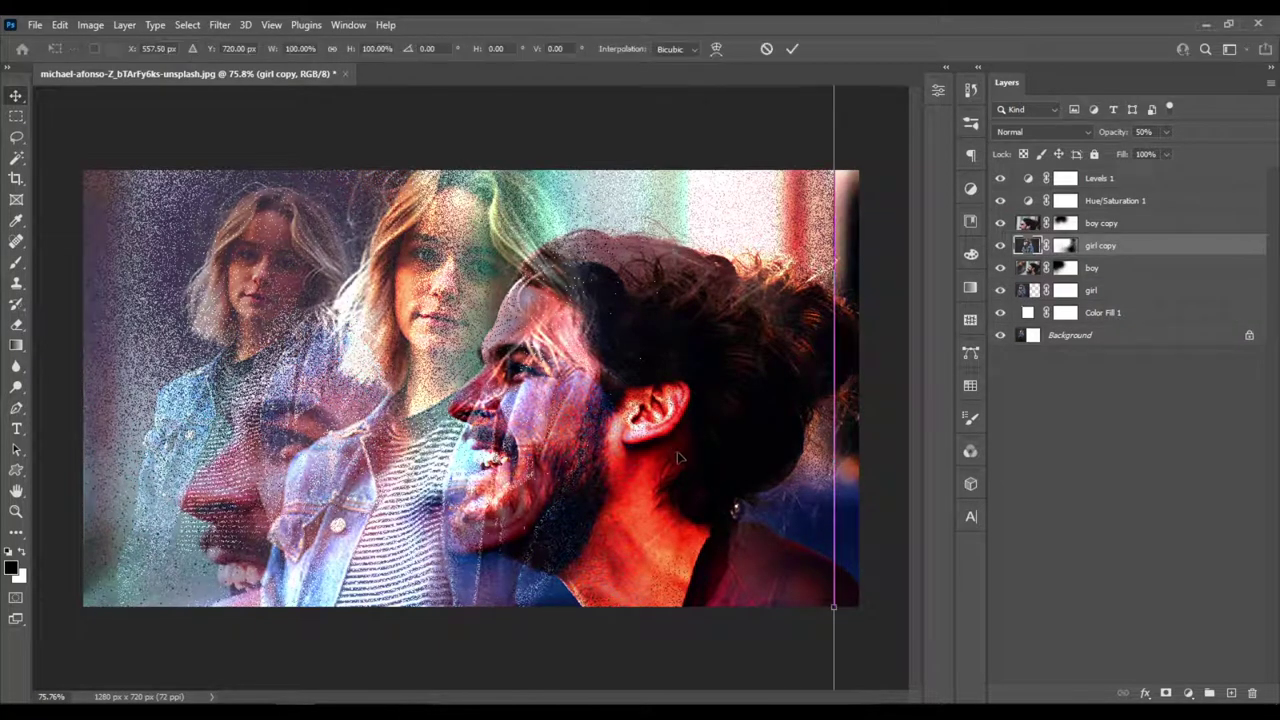
key(ctrl+0)
key(ctrl+minus)
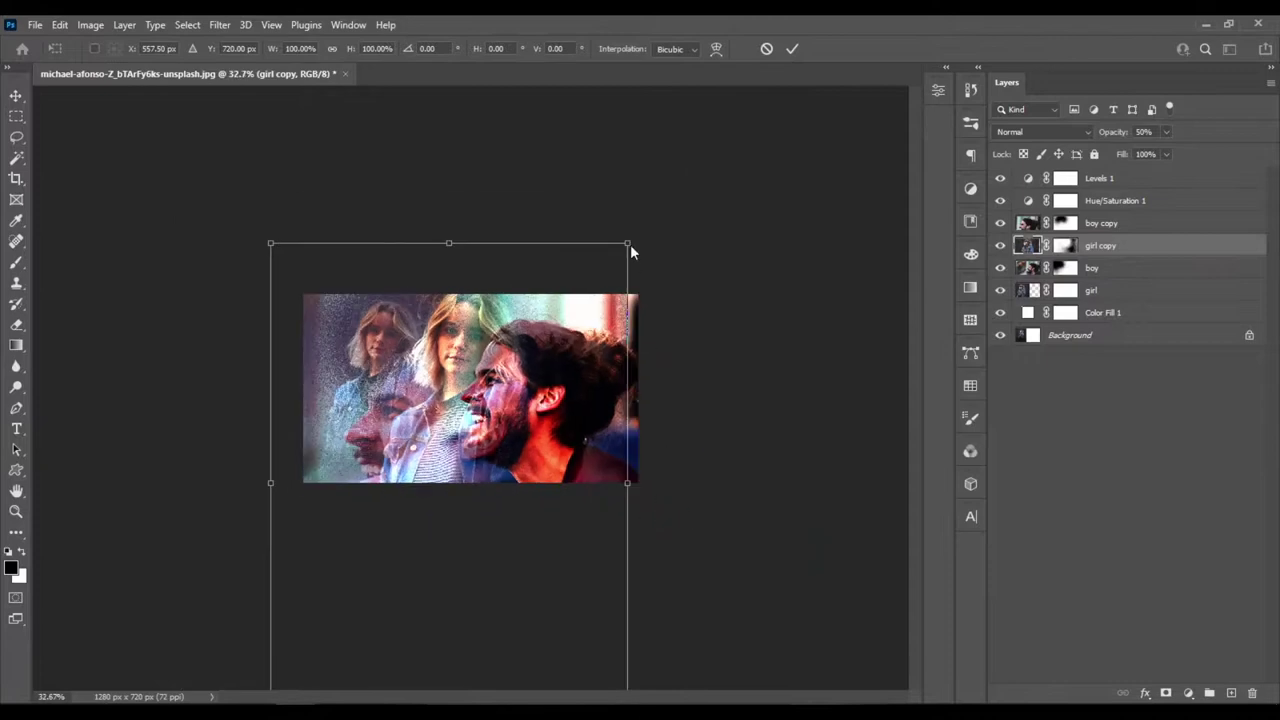
drag(630, 242, 660, 207)
drag(523, 323, 506, 372)
key(Return)
scroll(466, 345, up, 4)
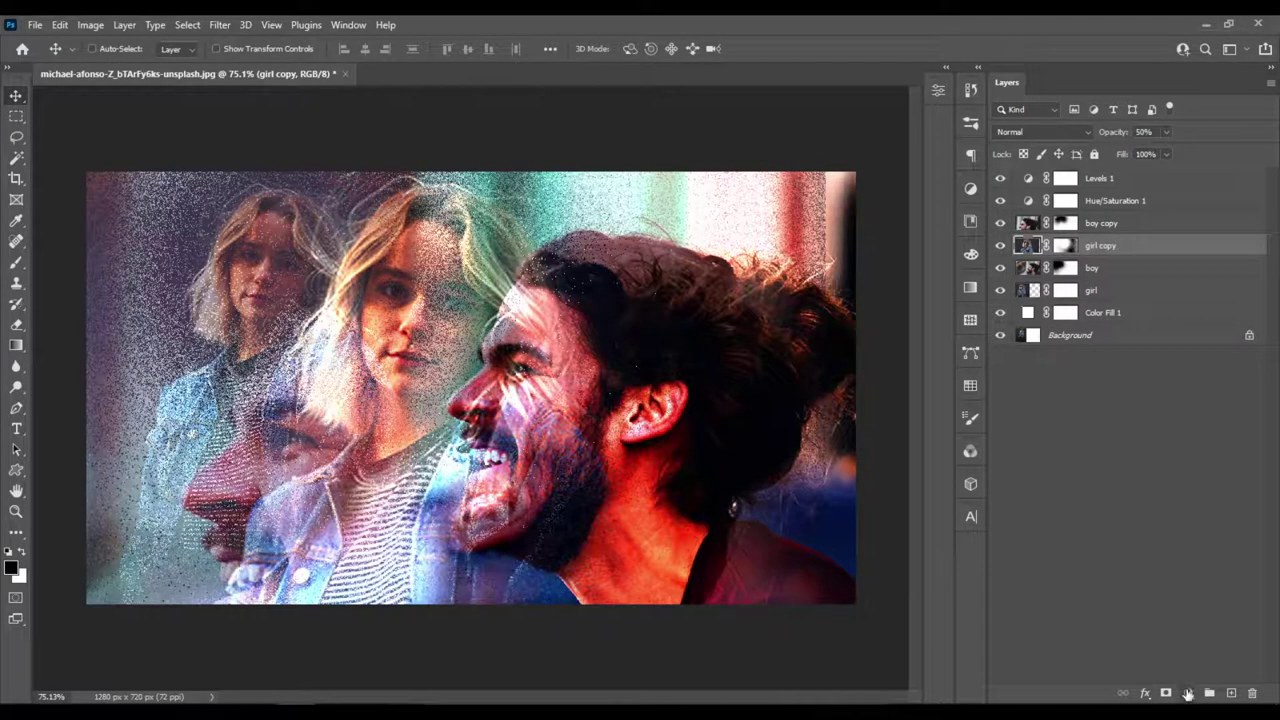
Step: Add a Curves layer clipped to girl copy, with the black point at input 33 and midtones lifted from 142 to 147
click(1188, 694)
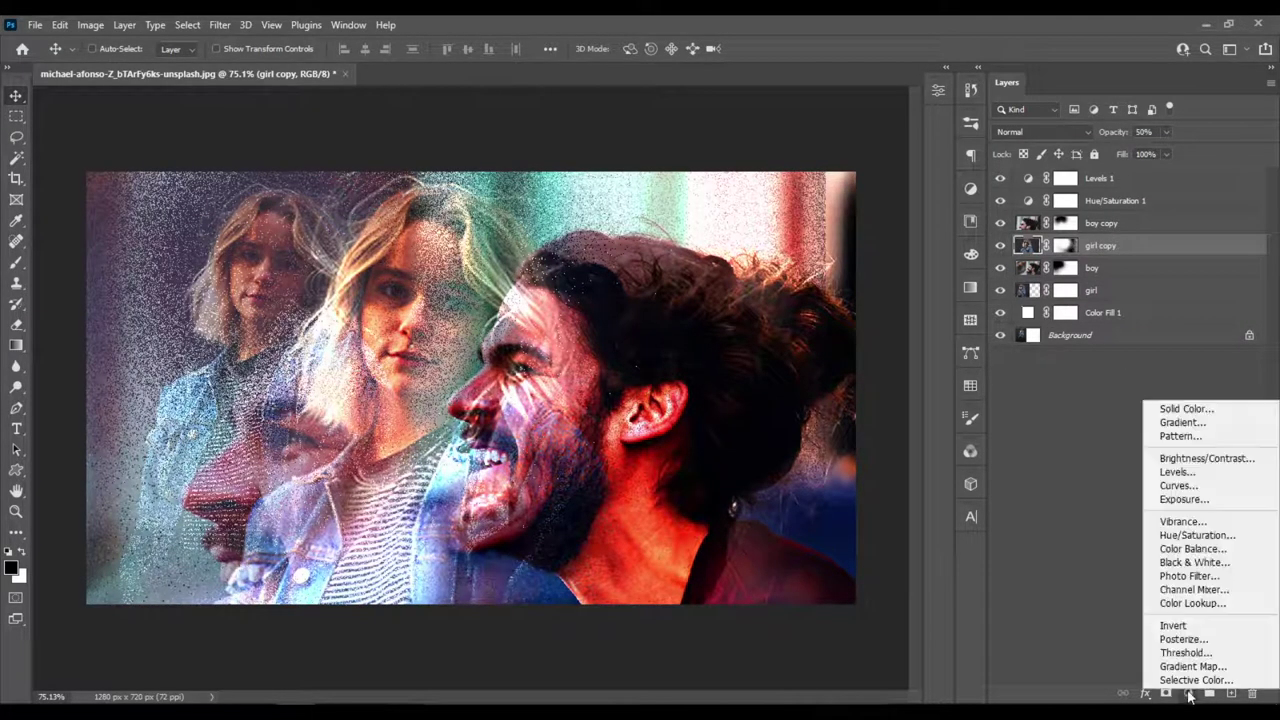
click(1216, 487)
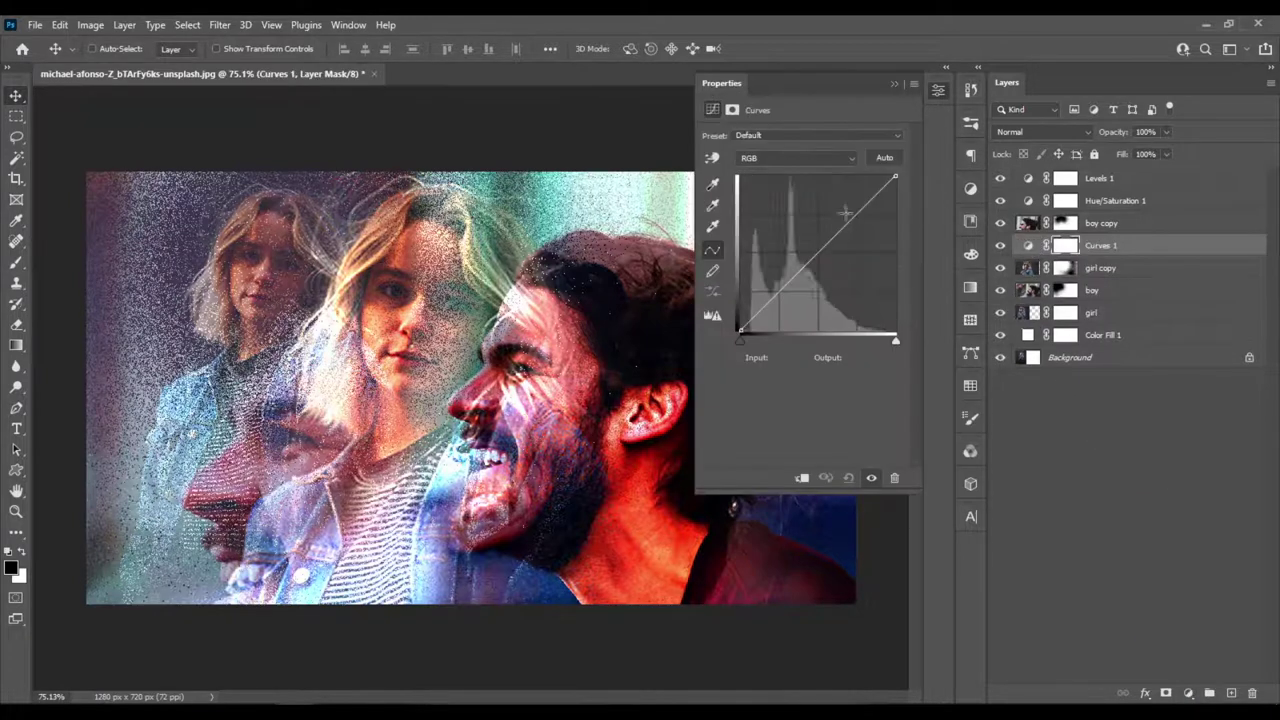
drag(739, 329, 757, 331)
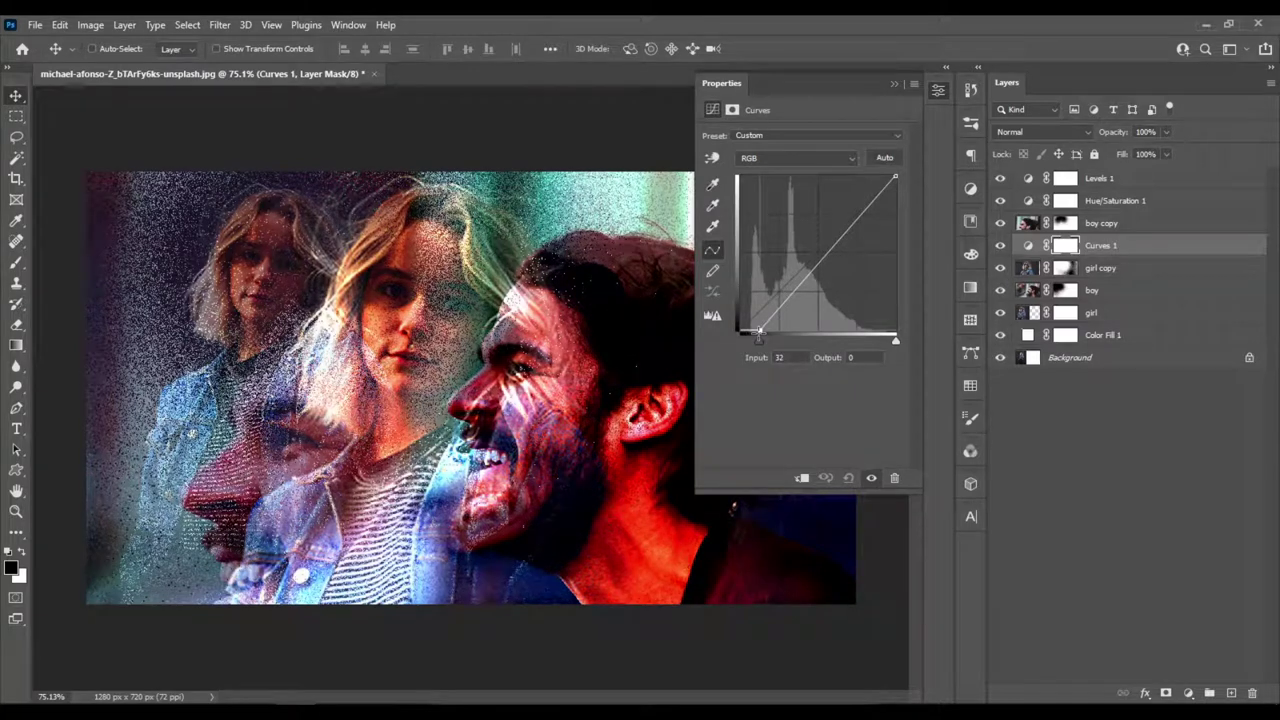
click(802, 479)
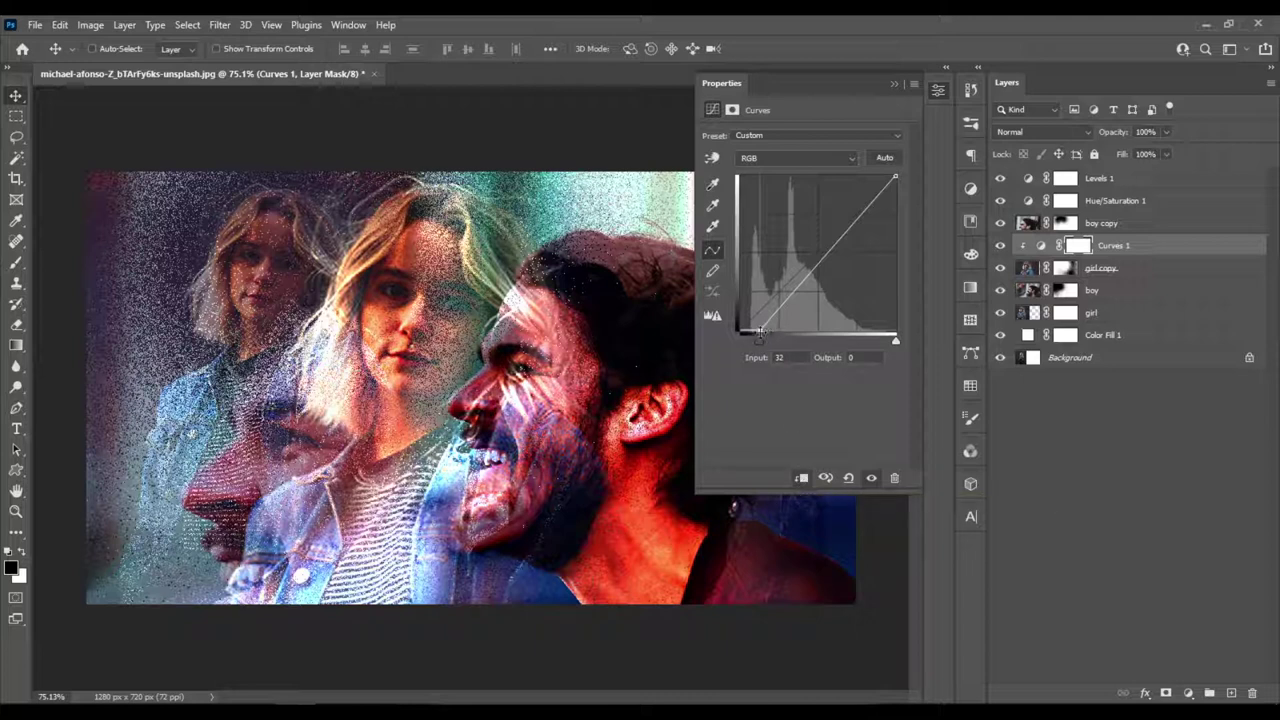
mouse_move(760, 332)
mouse_down()
mouse_move(748, 326)
mouse_move(776, 334)
mouse_move(761, 339)
mouse_up()
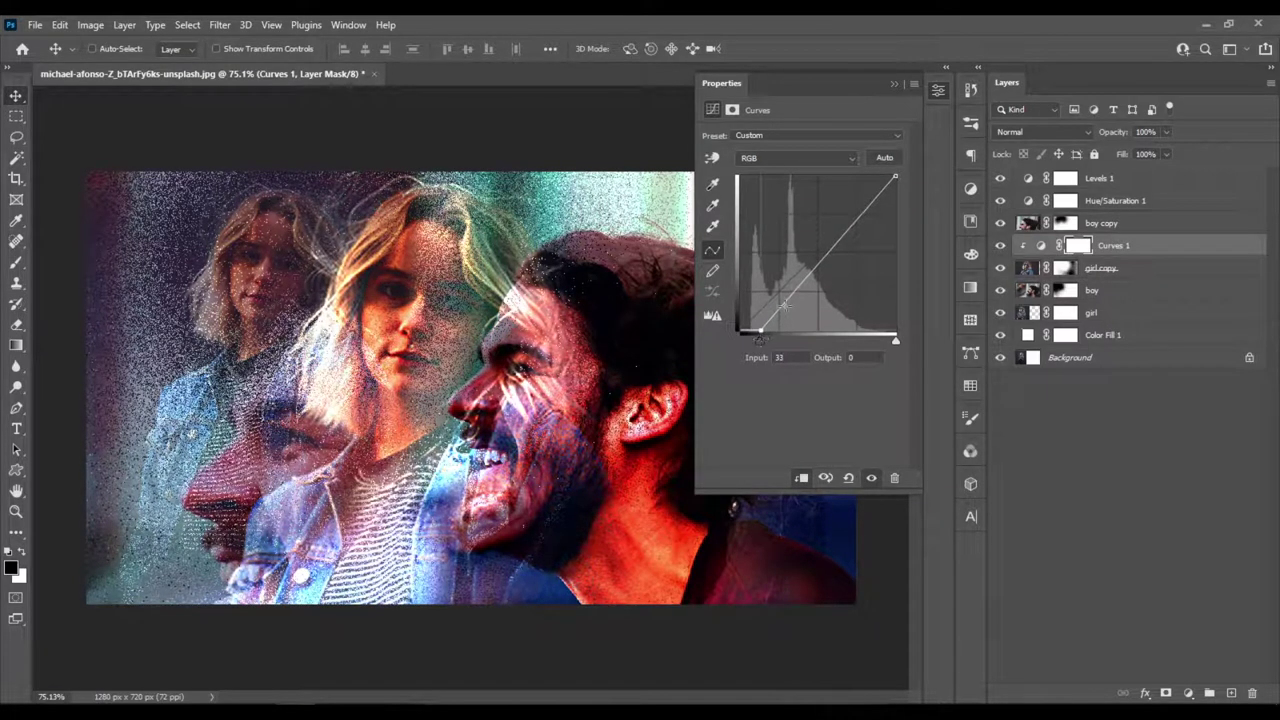
mouse_move(824, 250)
mouse_down()
mouse_move(826, 232)
mouse_move(834, 270)
mouse_move(826, 242)
mouse_up()
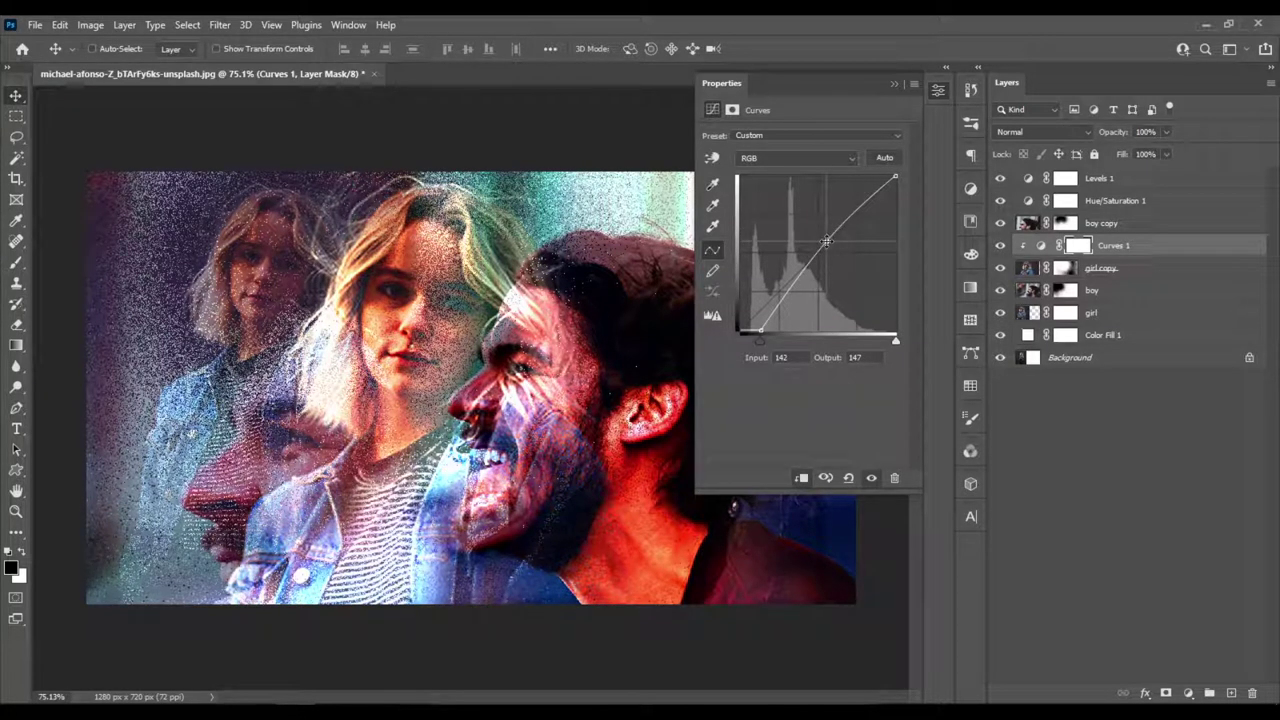
click(895, 86)
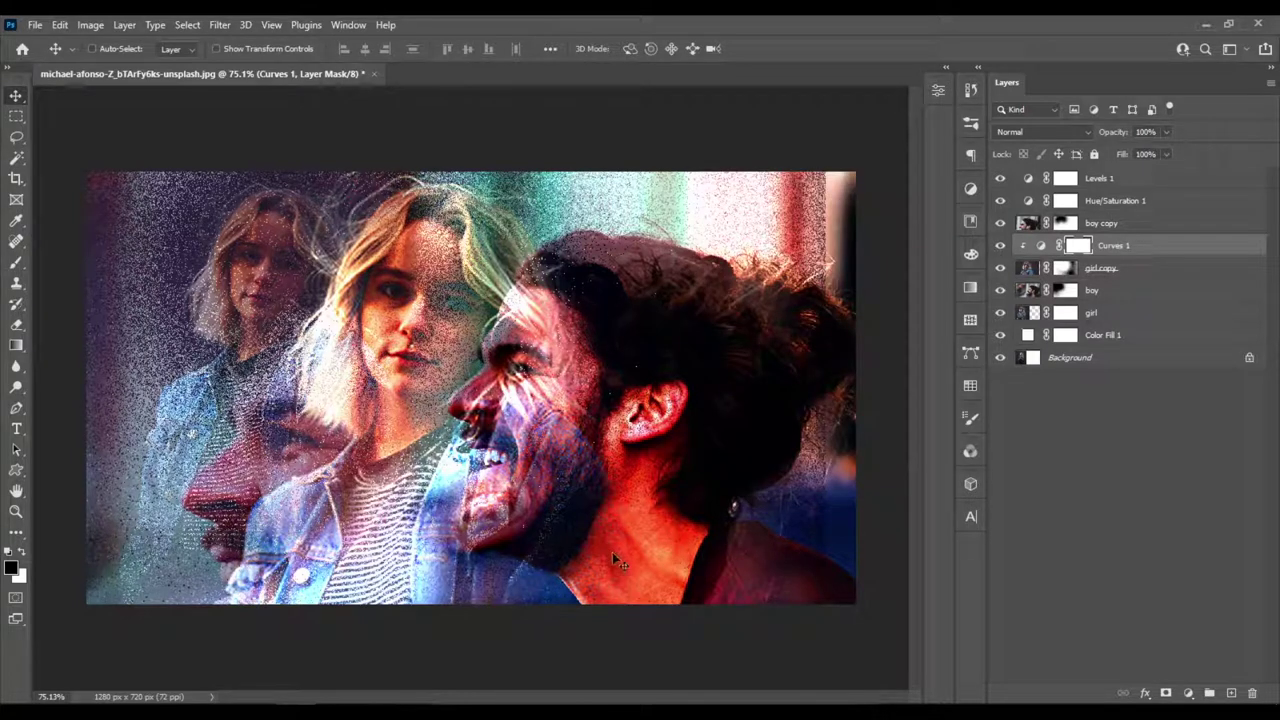
Step: Set the Curves 1 adjustment's opacity to about 48%
click(1118, 270)
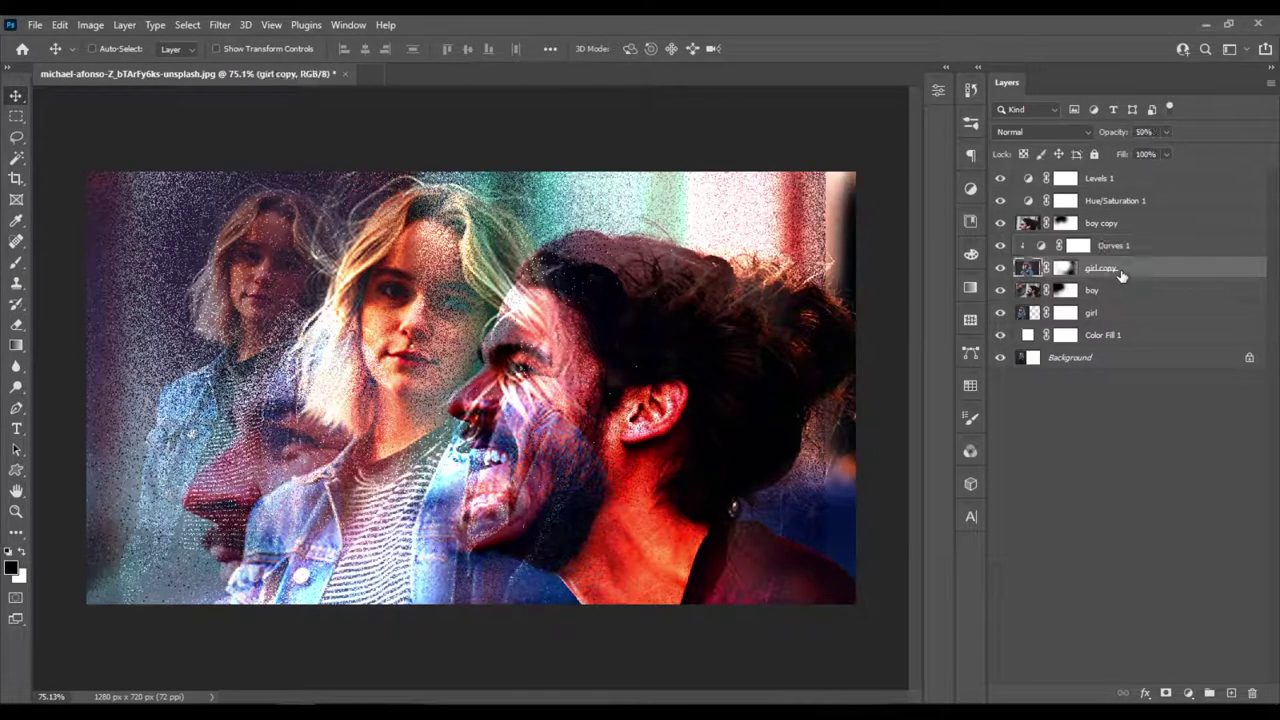
click(1140, 248)
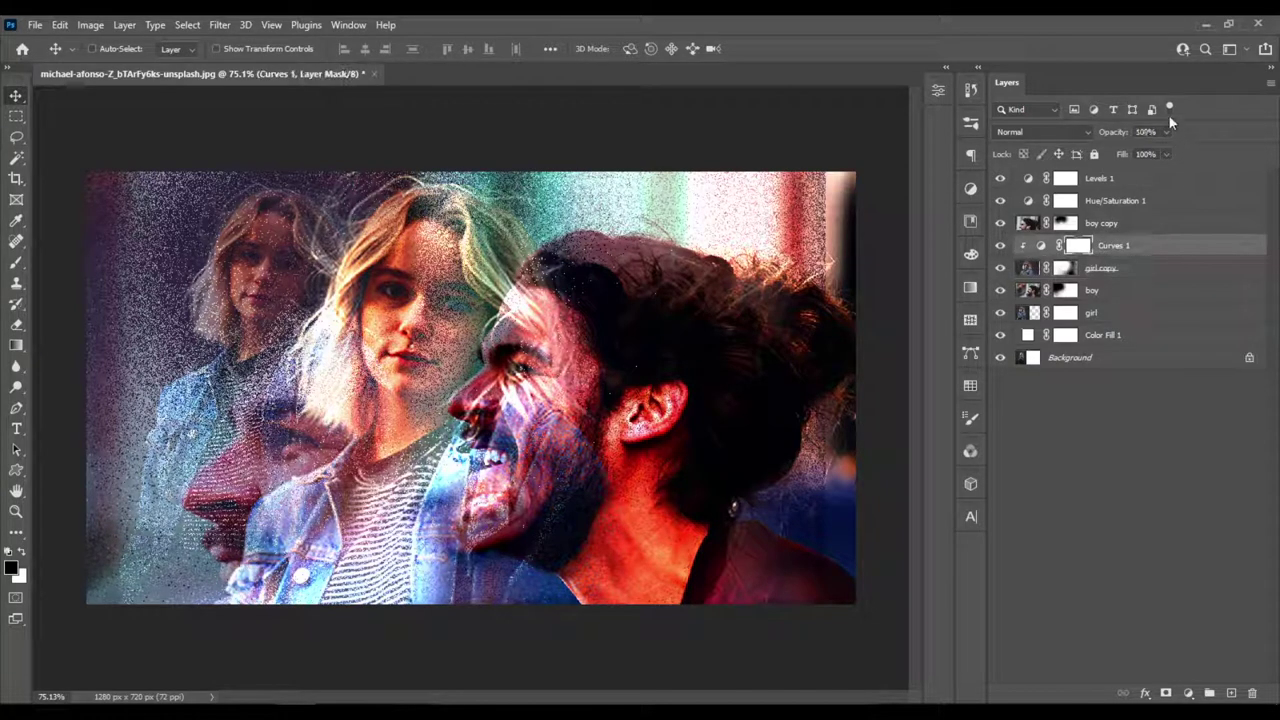
click(1166, 133)
drag(1130, 155, 1130, 153)
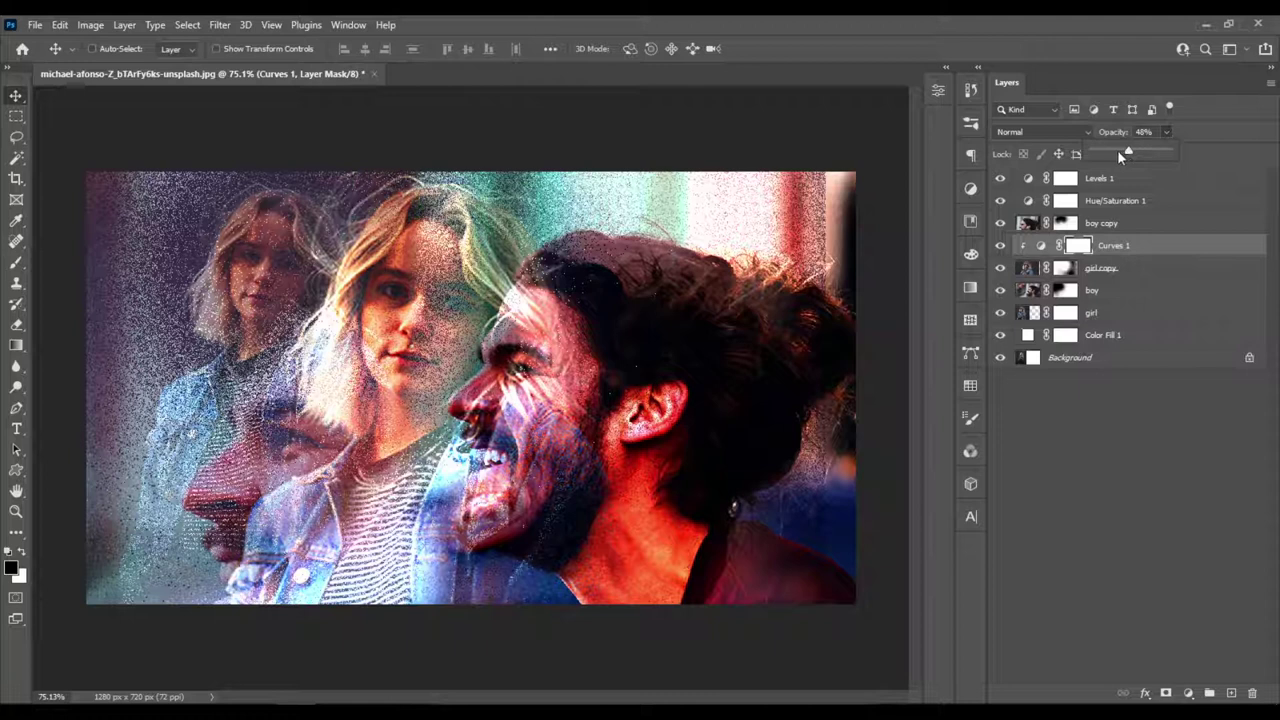
click(999, 246)
click(999, 246)
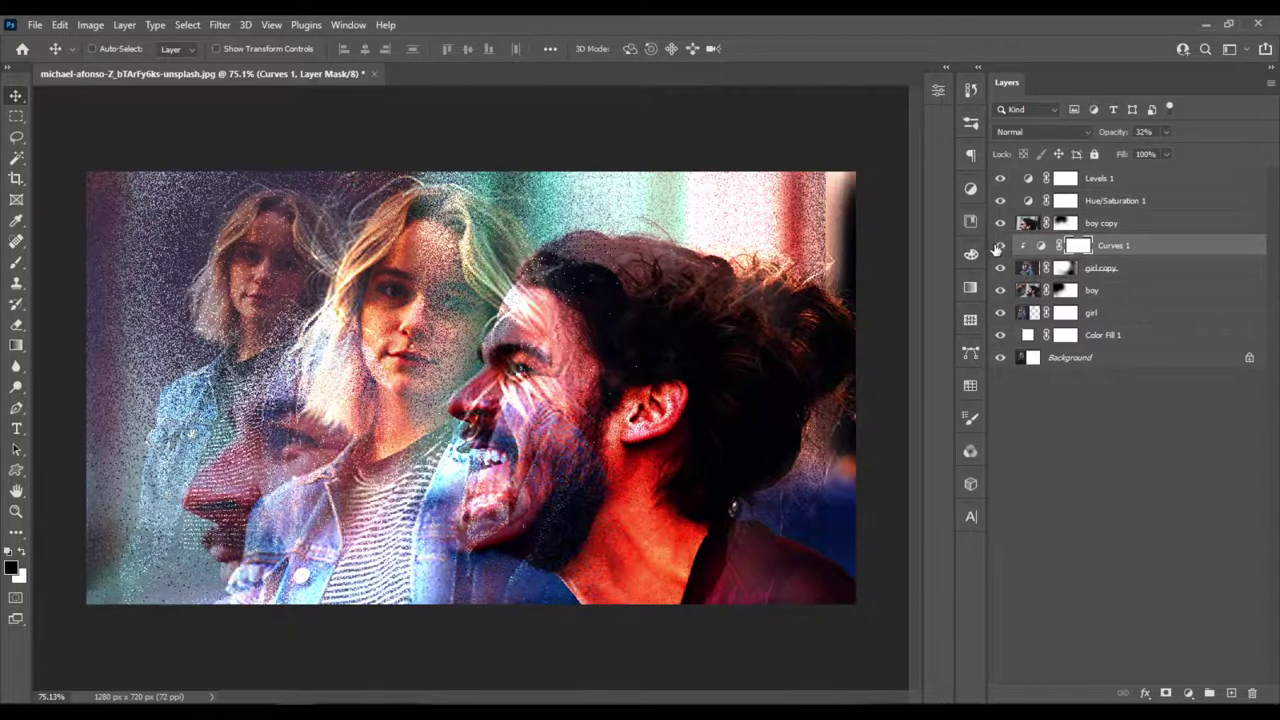
click(1166, 133)
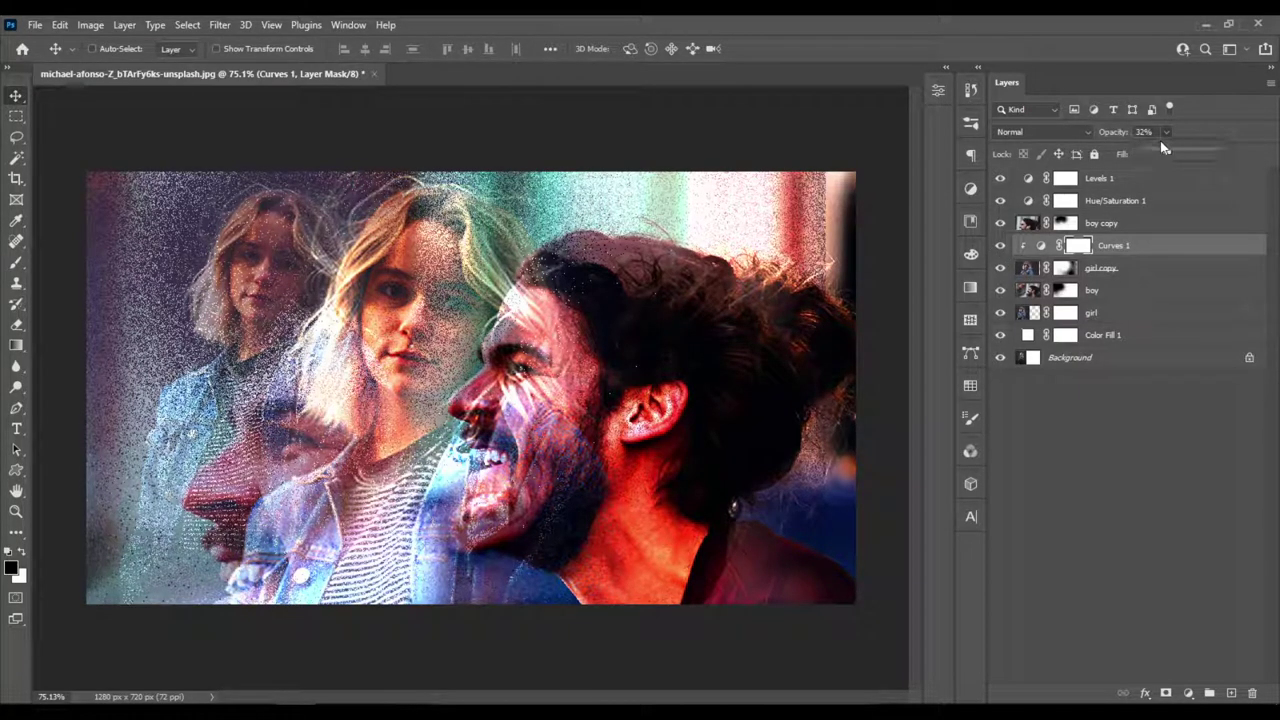
click(1133, 466)
Step: Set boy copy to 61% opacity and move it up about 52 px
click(1095, 222)
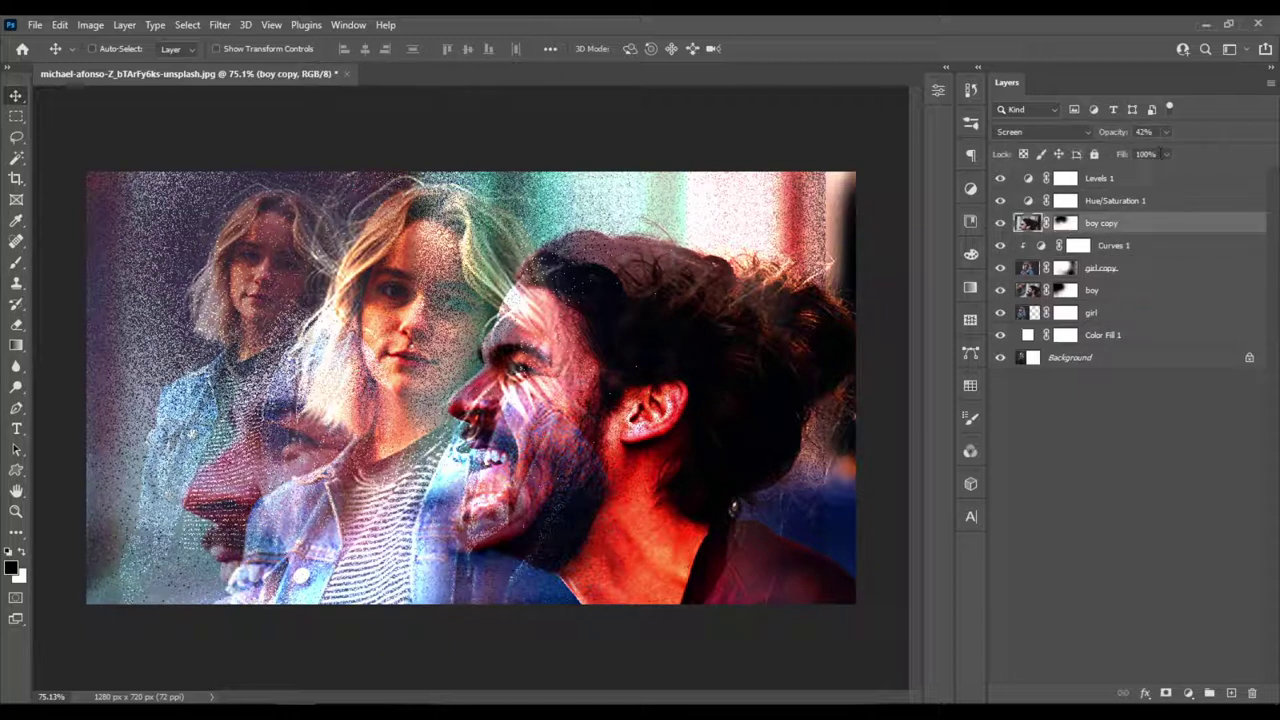
click(1165, 133)
drag(1181, 150, 1179, 151)
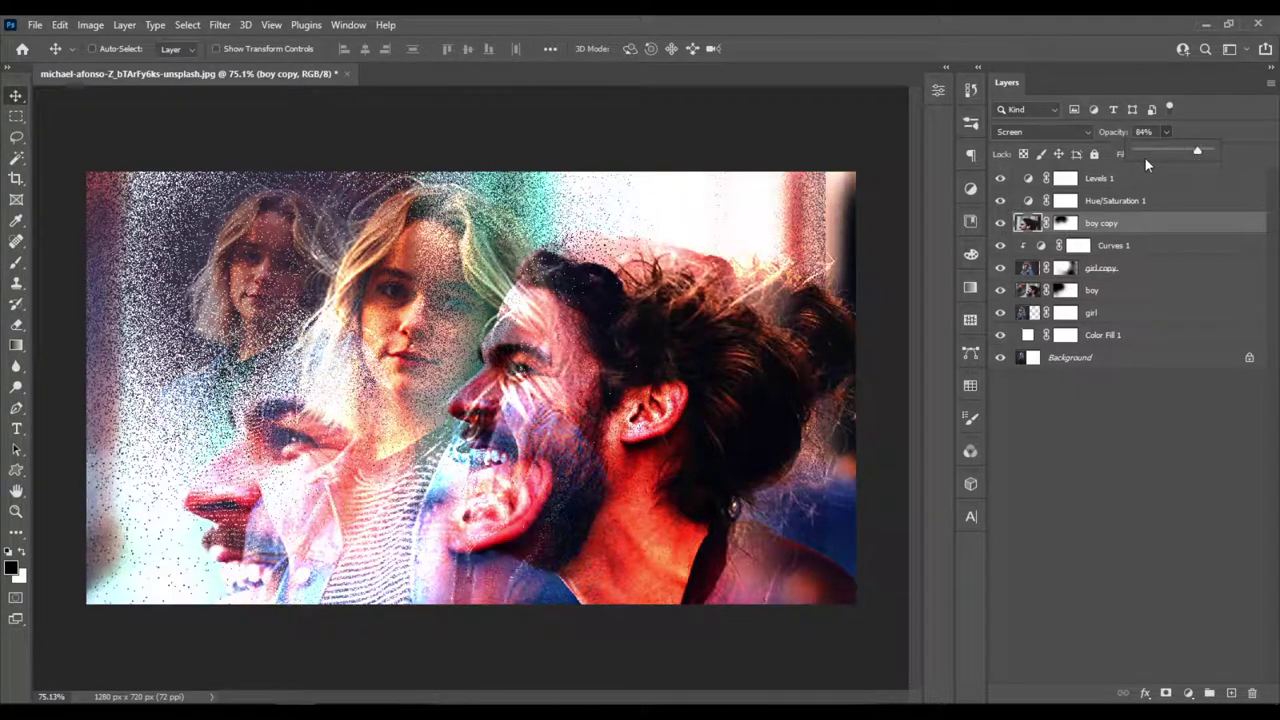
click(1176, 151)
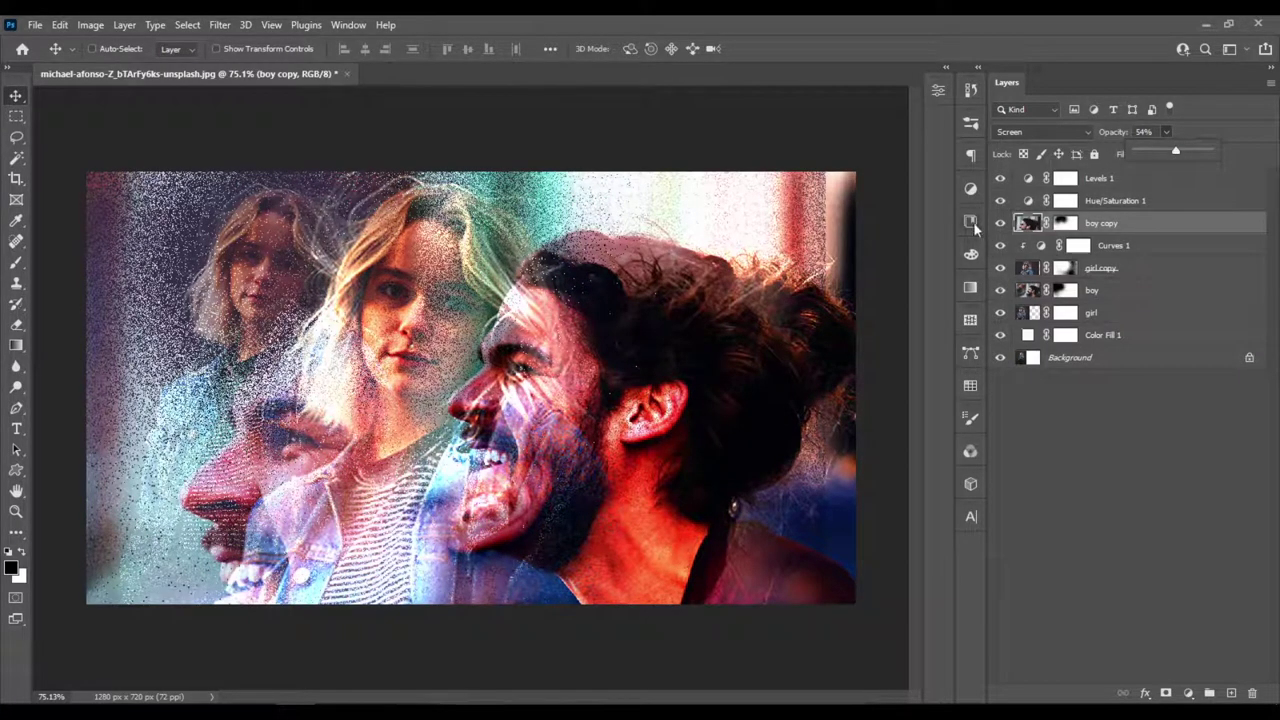
click(1000, 223)
click(1001, 223)
drag(1172, 148, 1171, 148)
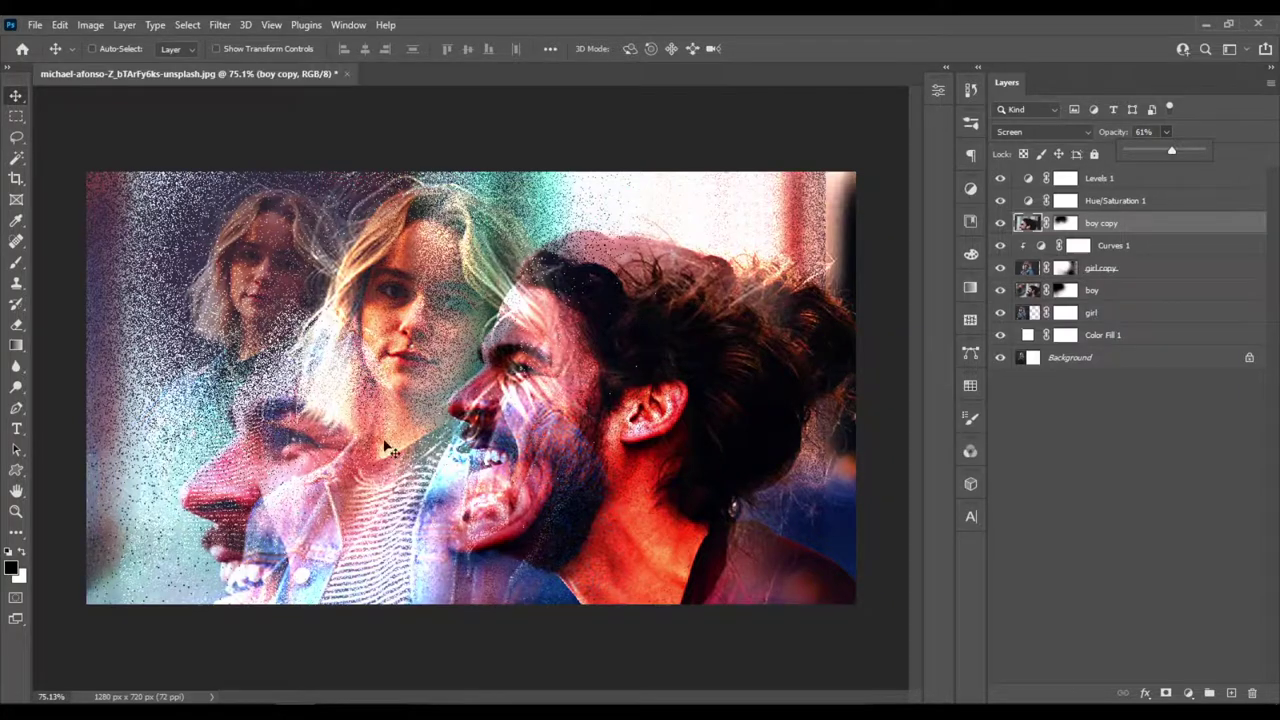
click(309, 456)
mouse_move(309, 456)
mouse_down()
mouse_move(303, 420)
mouse_move(312, 452)
mouse_move(313, 440)
mouse_up()
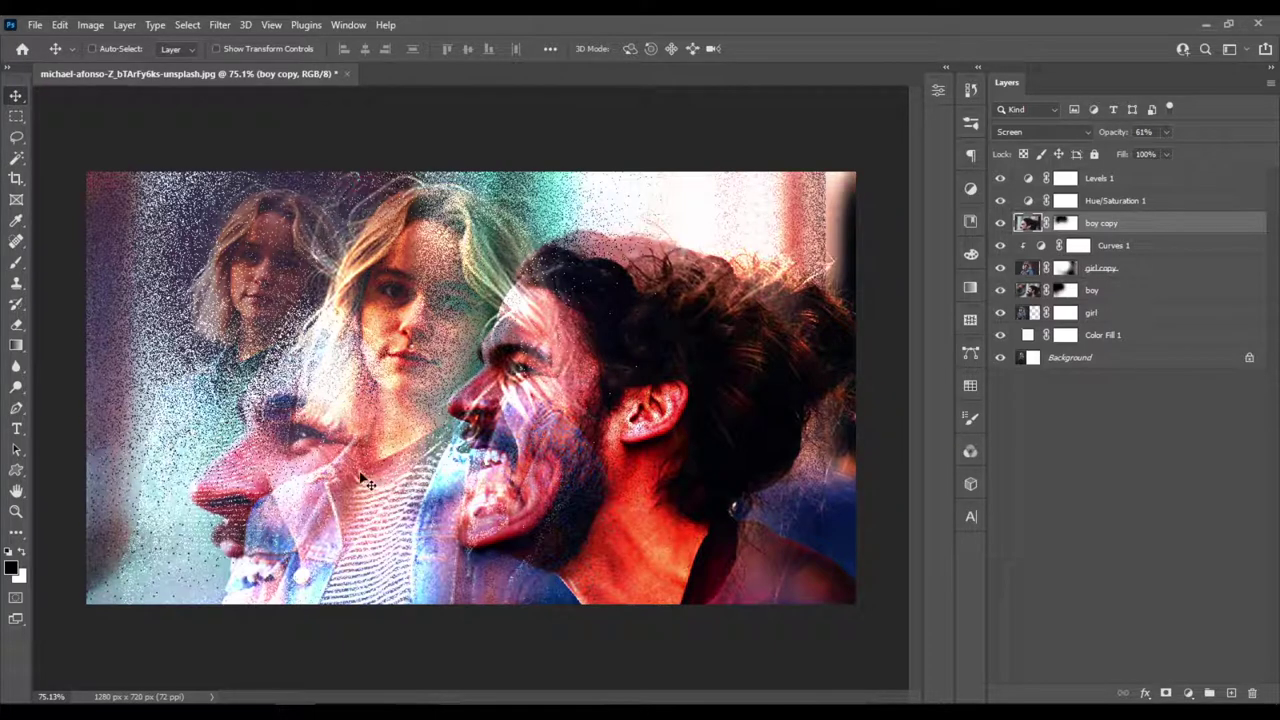
Step: Move the boy layer about 137 px left so the man's face overlaps the girl, then target girl copy's mask
click(1131, 291)
drag(703, 451, 783, 414)
drag(708, 432, 710, 432)
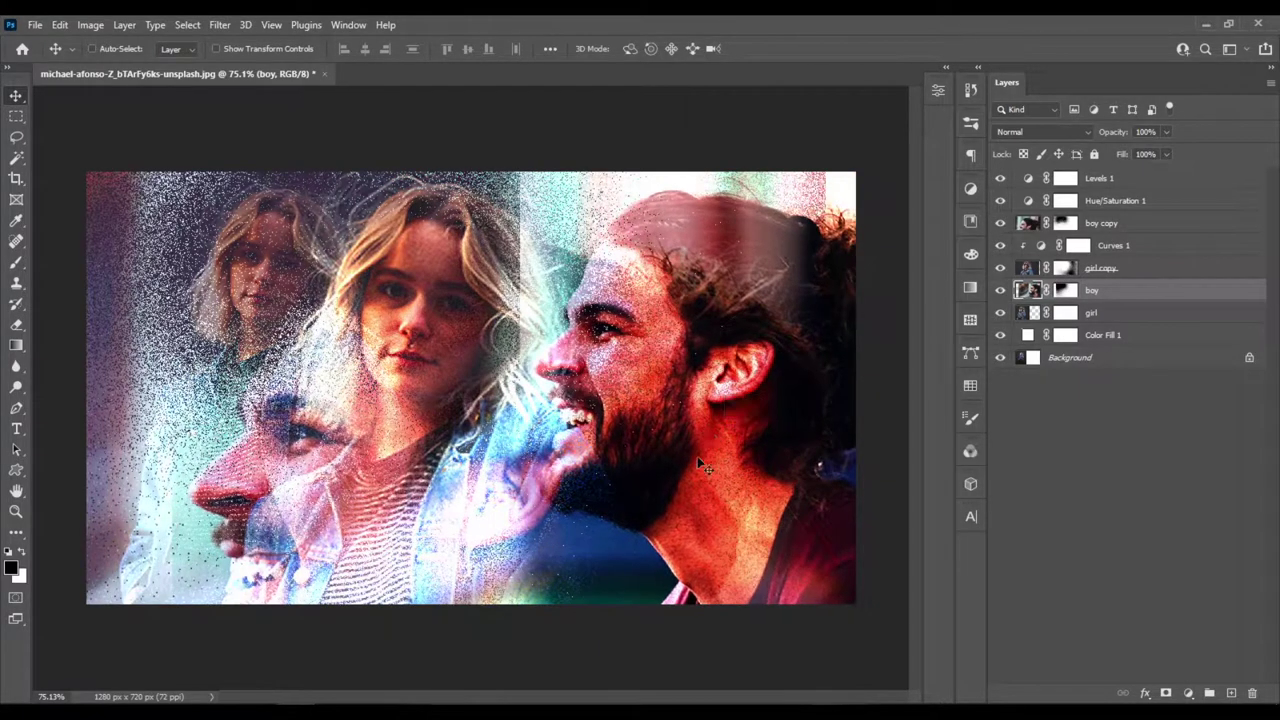
drag(690, 475, 609, 456)
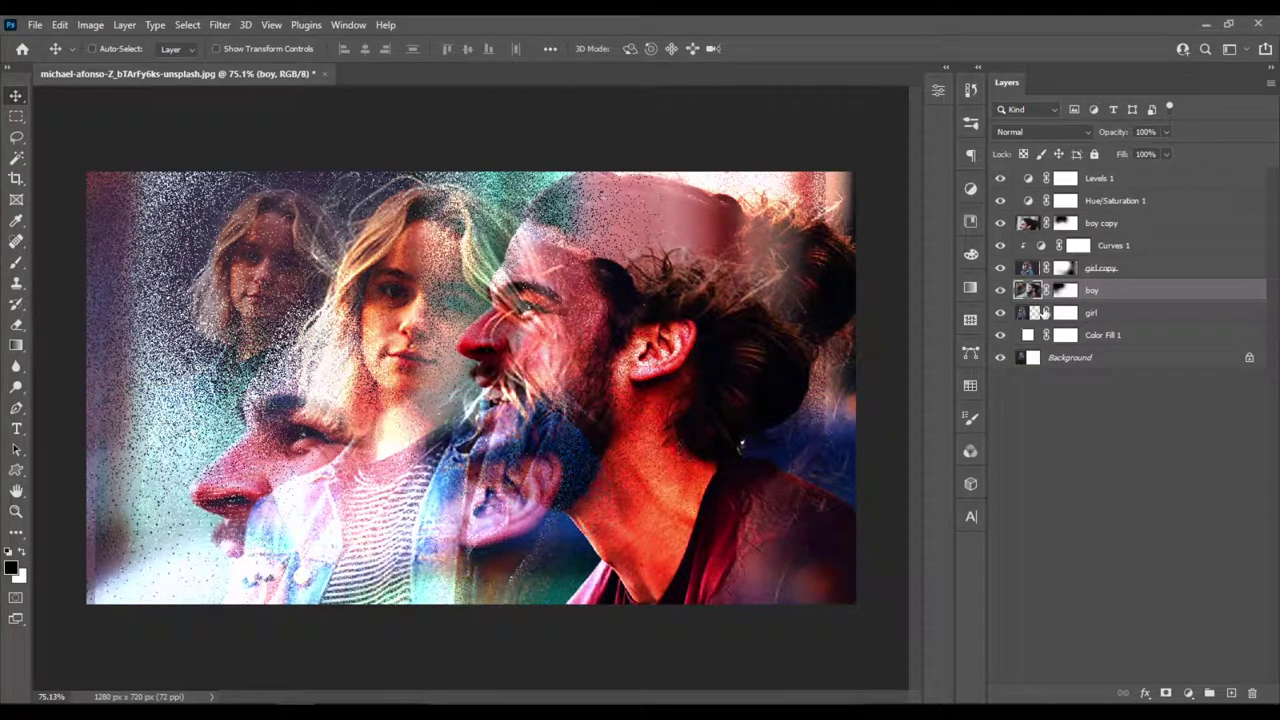
click(1100, 270)
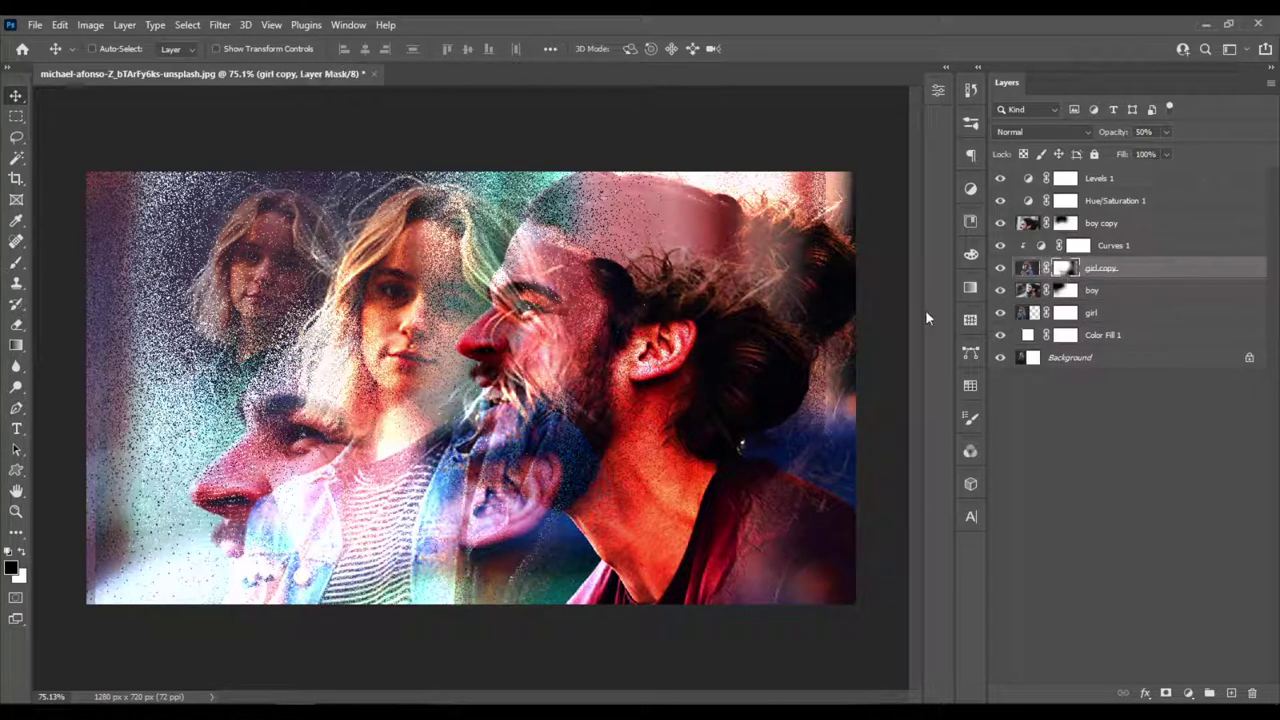
Step: Paint black over the man's face on the girl copy mask and set mask density to 68%
key(b)
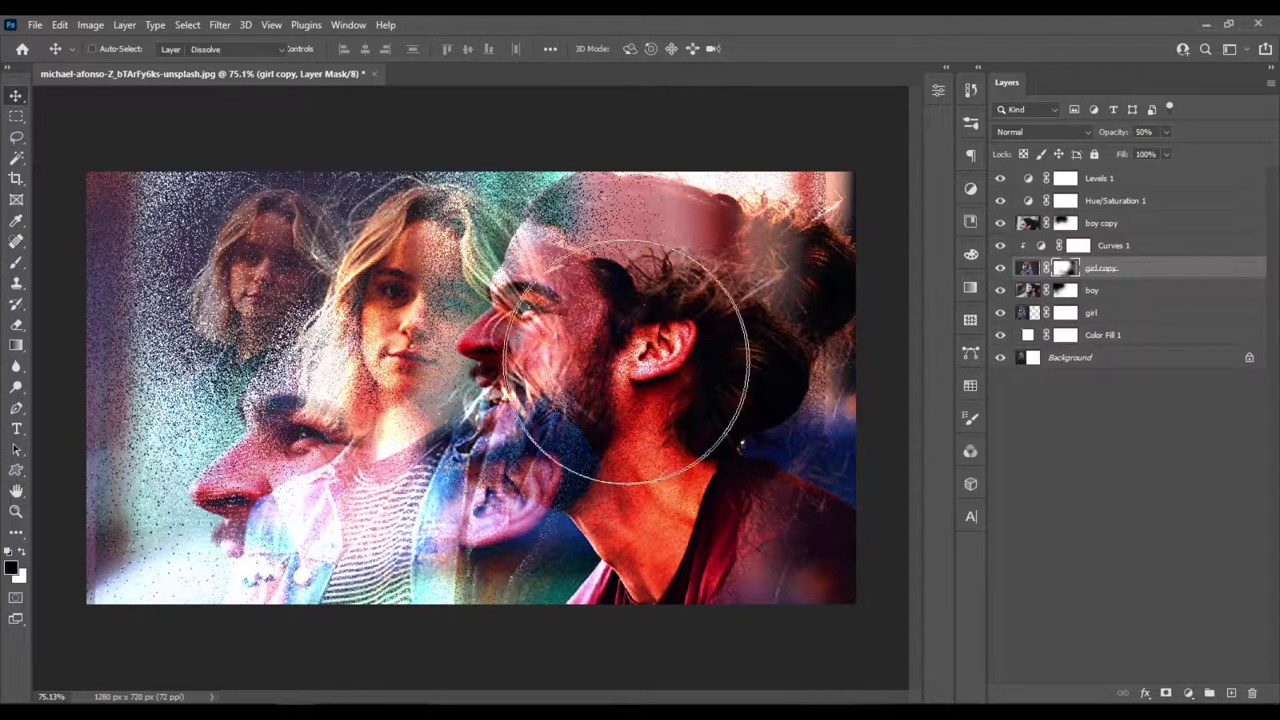
click(590, 340)
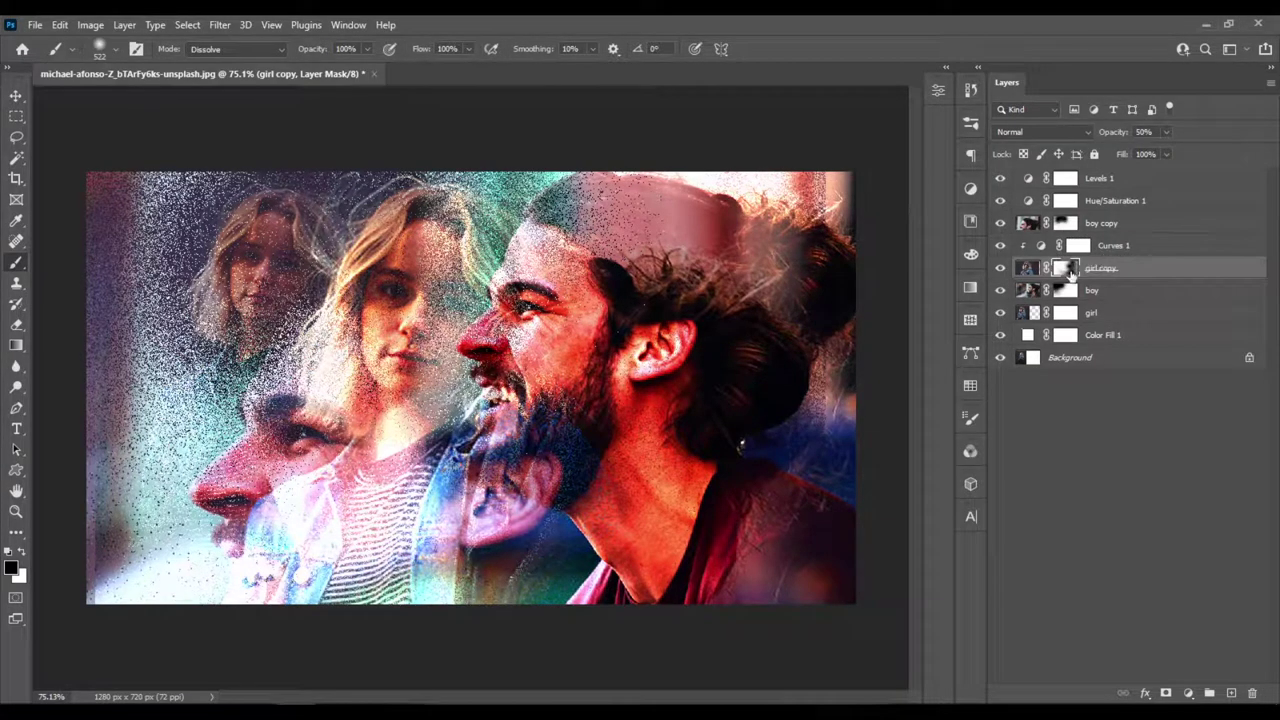
double_click(1068, 270)
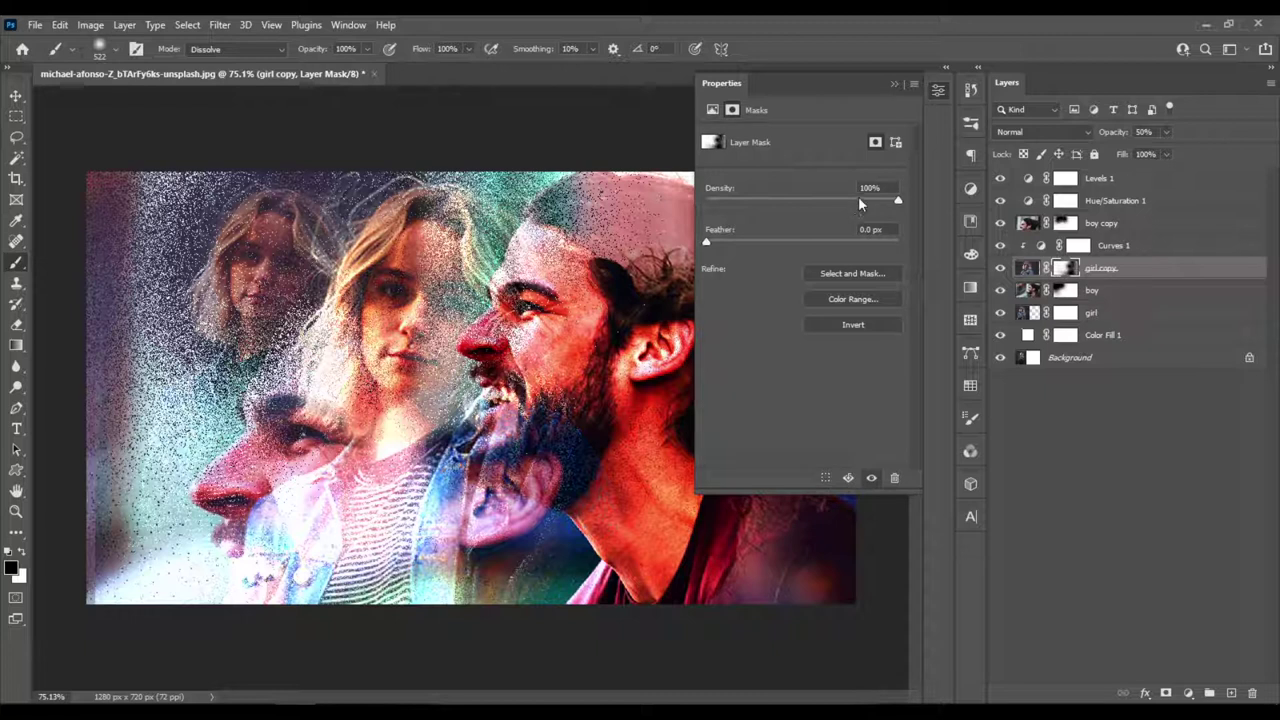
drag(858, 198, 842, 198)
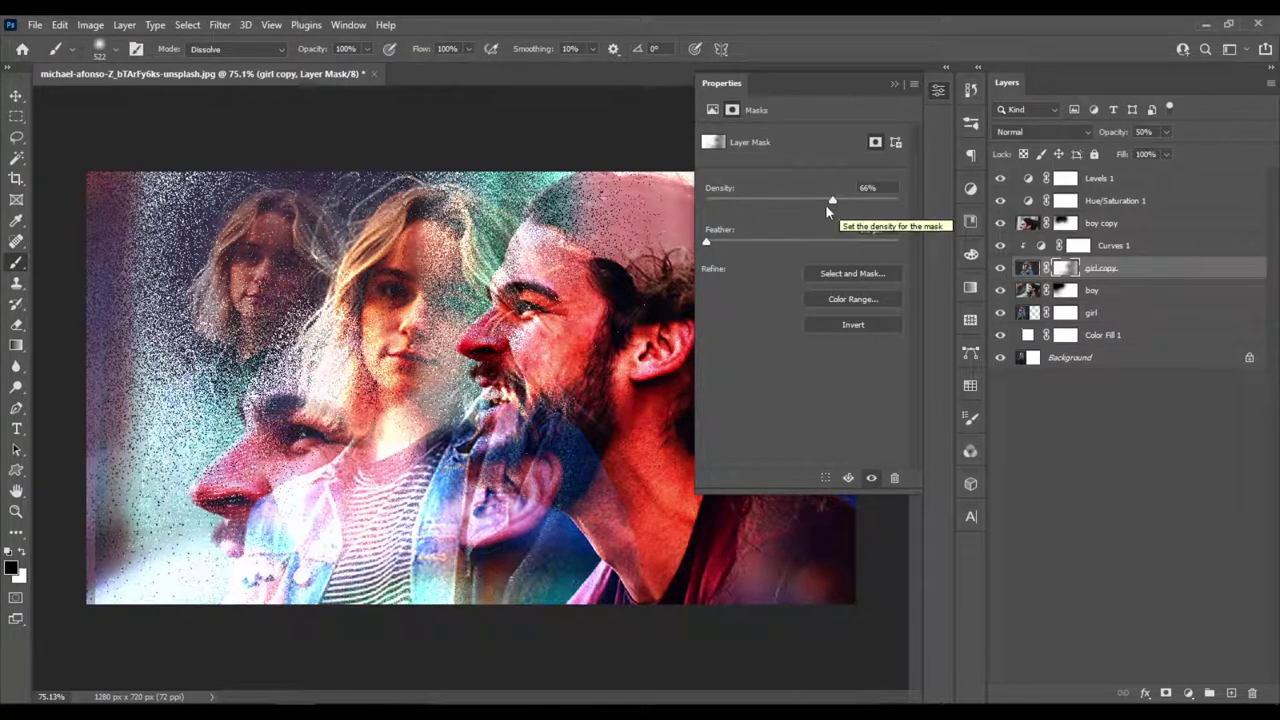
drag(825, 201, 830, 199)
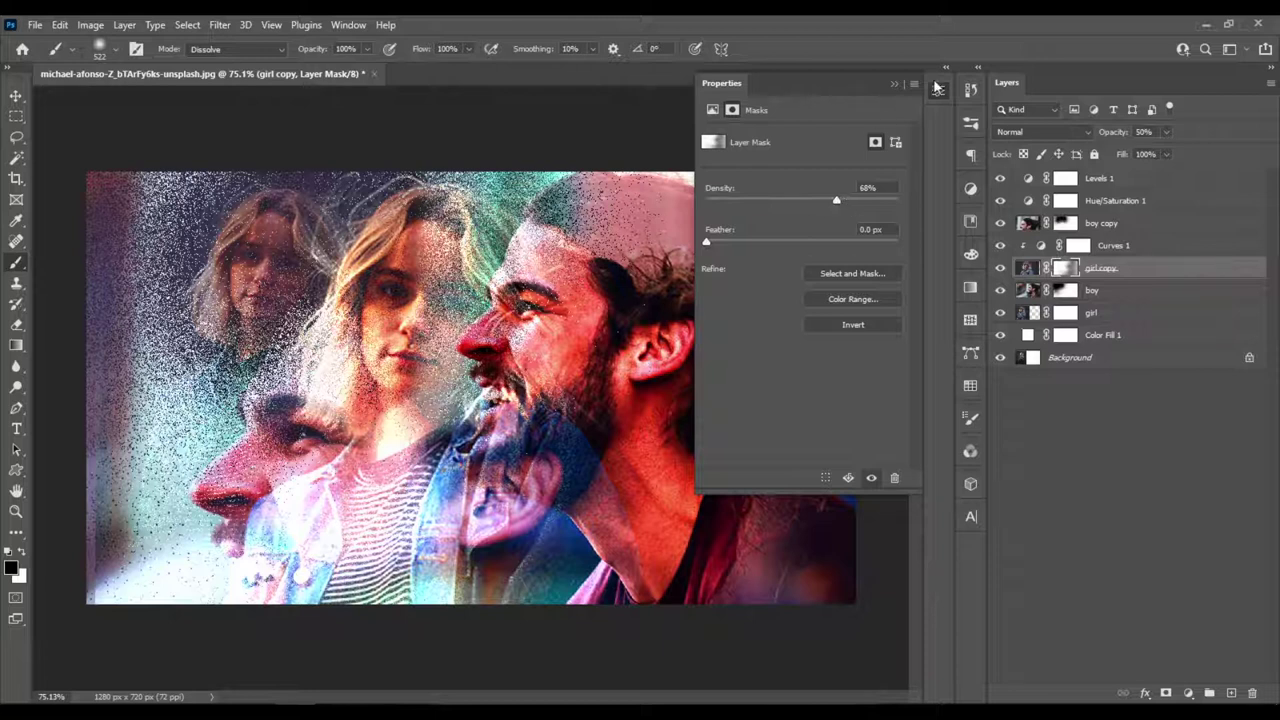
click(896, 84)
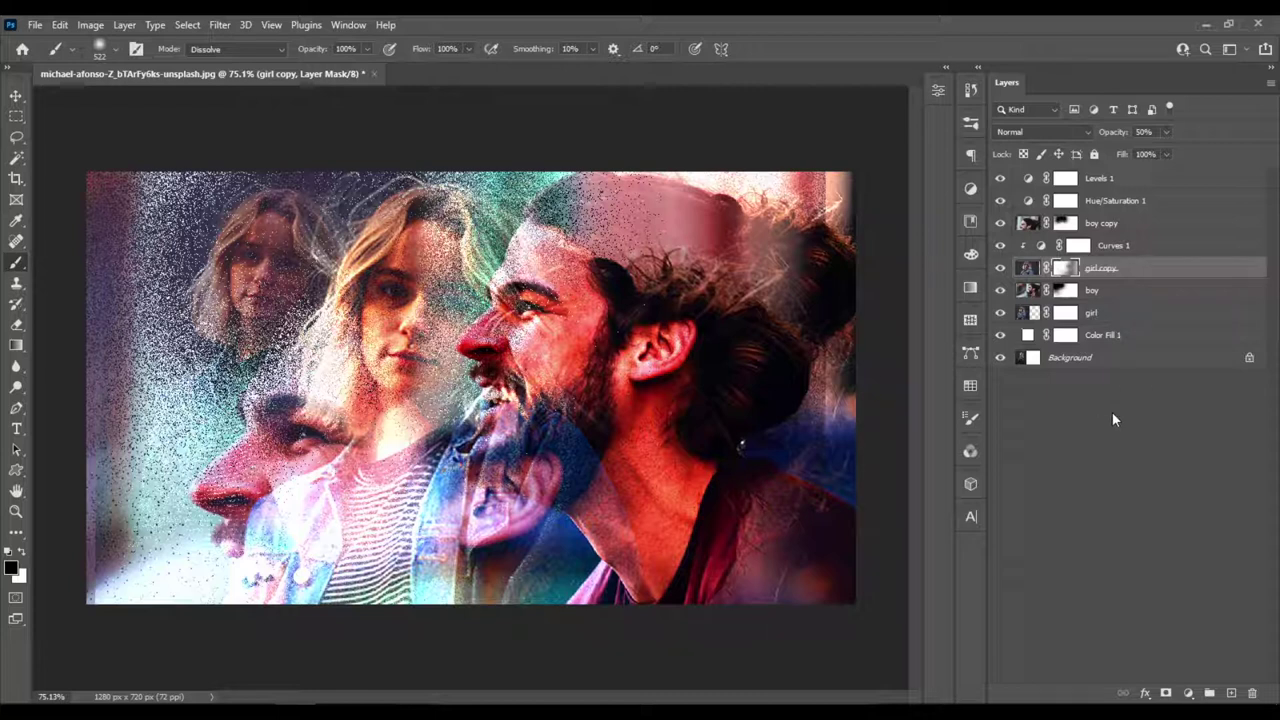
key(shift+alt+s)
click(1121, 228)
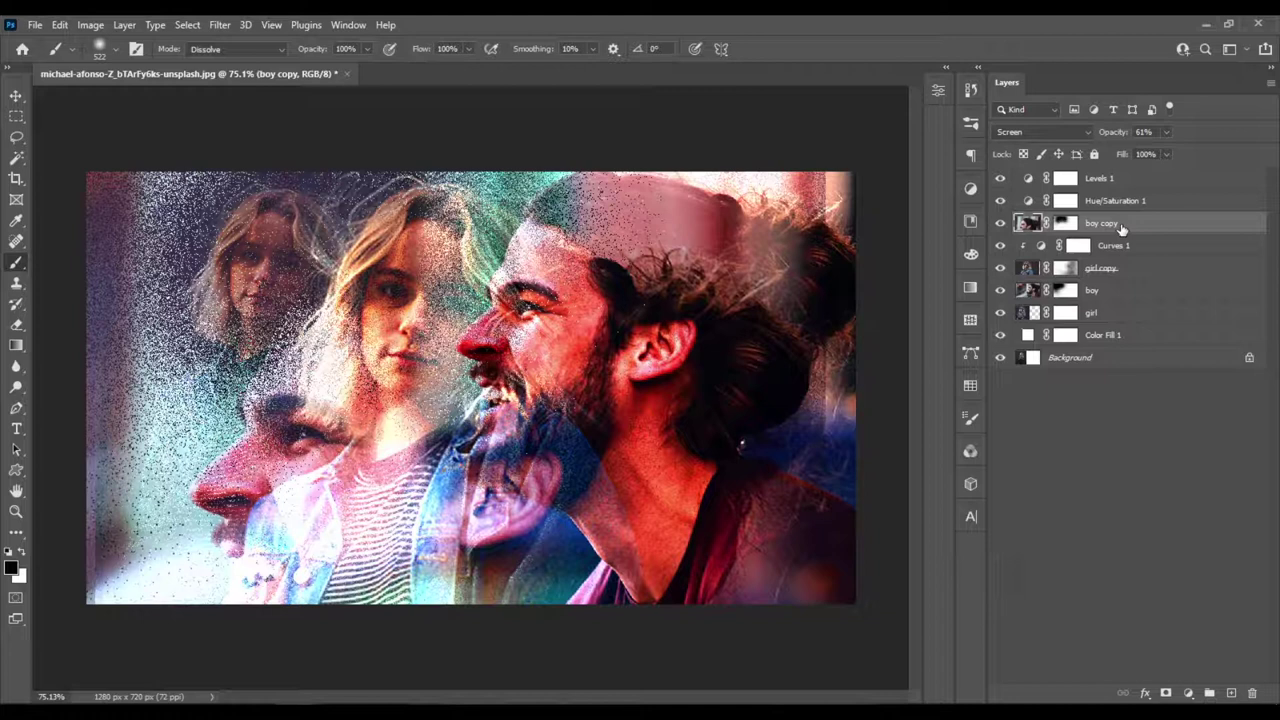
Step: Add an unclipped Black & White 1 layer above boy copy, greying every layer below
click(1189, 694)
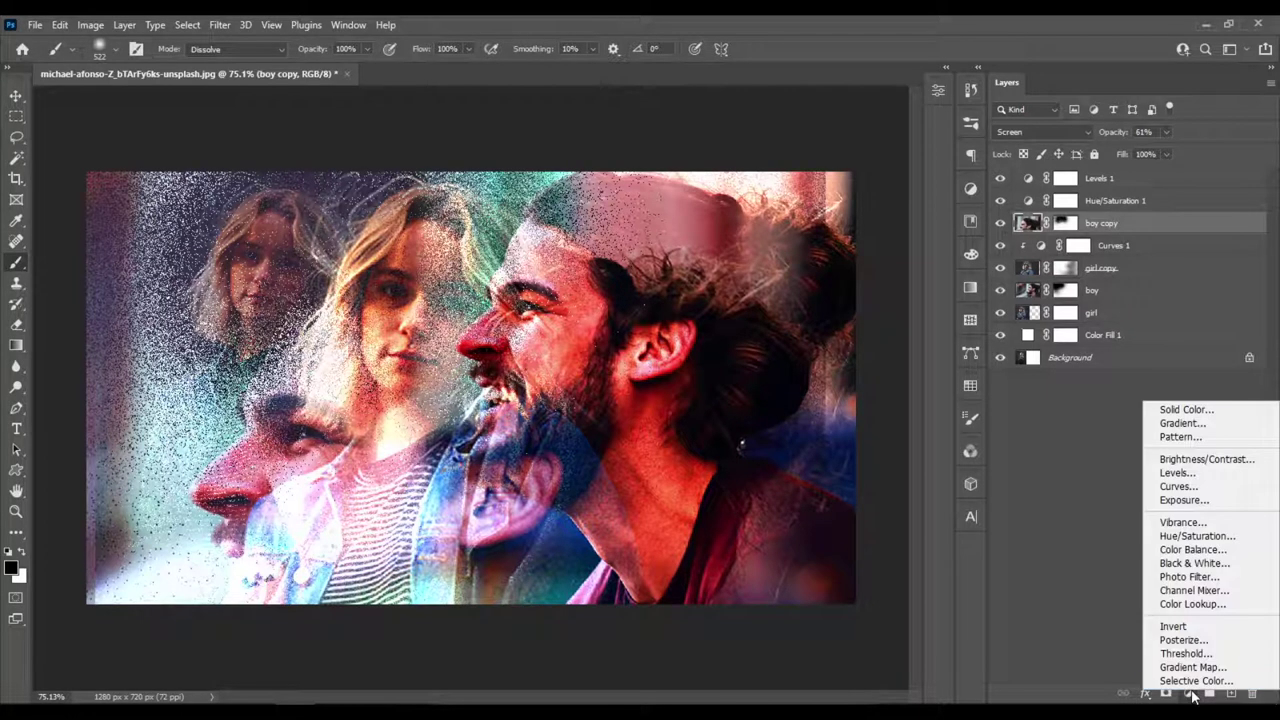
click(1232, 566)
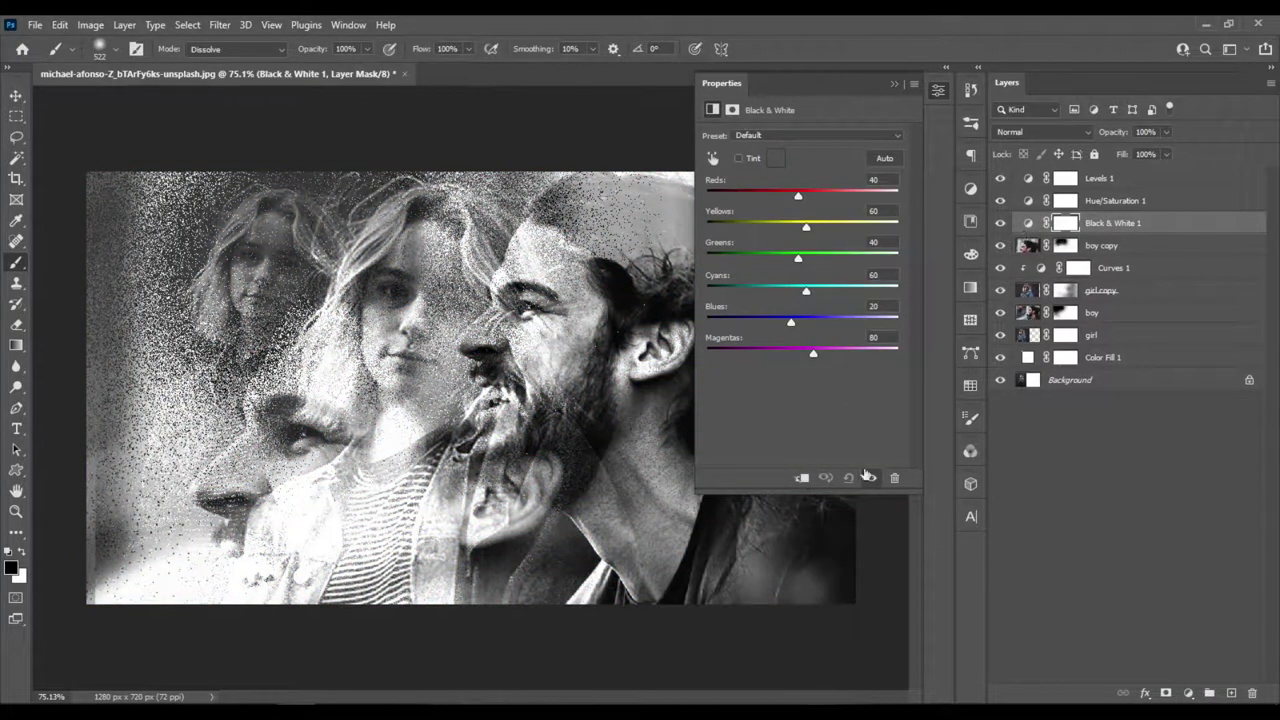
click(802, 479)
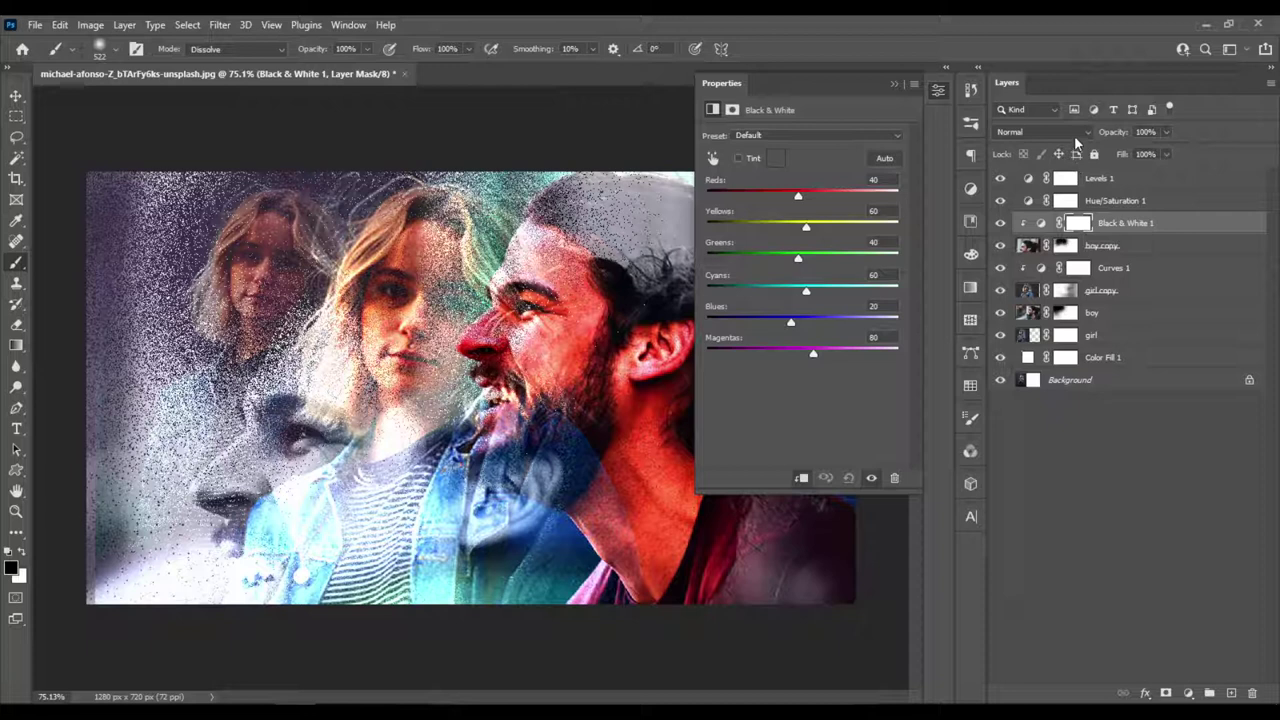
click(1110, 250)
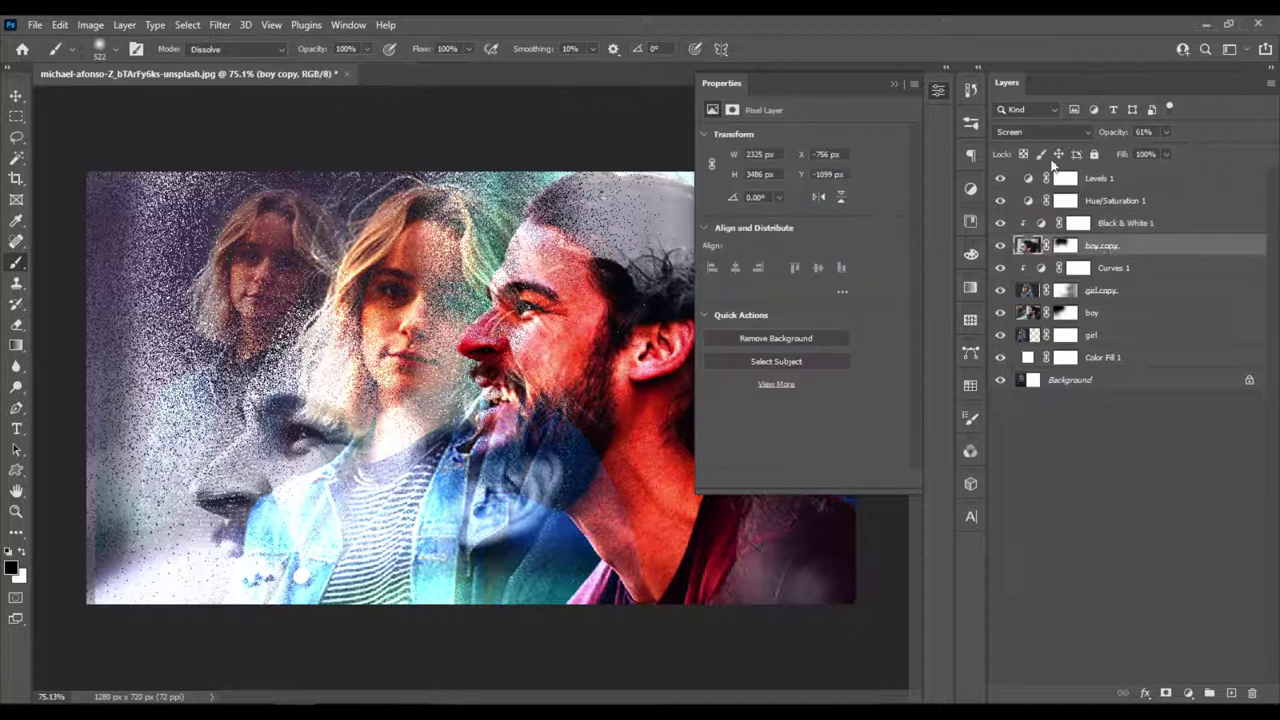
click(1043, 218)
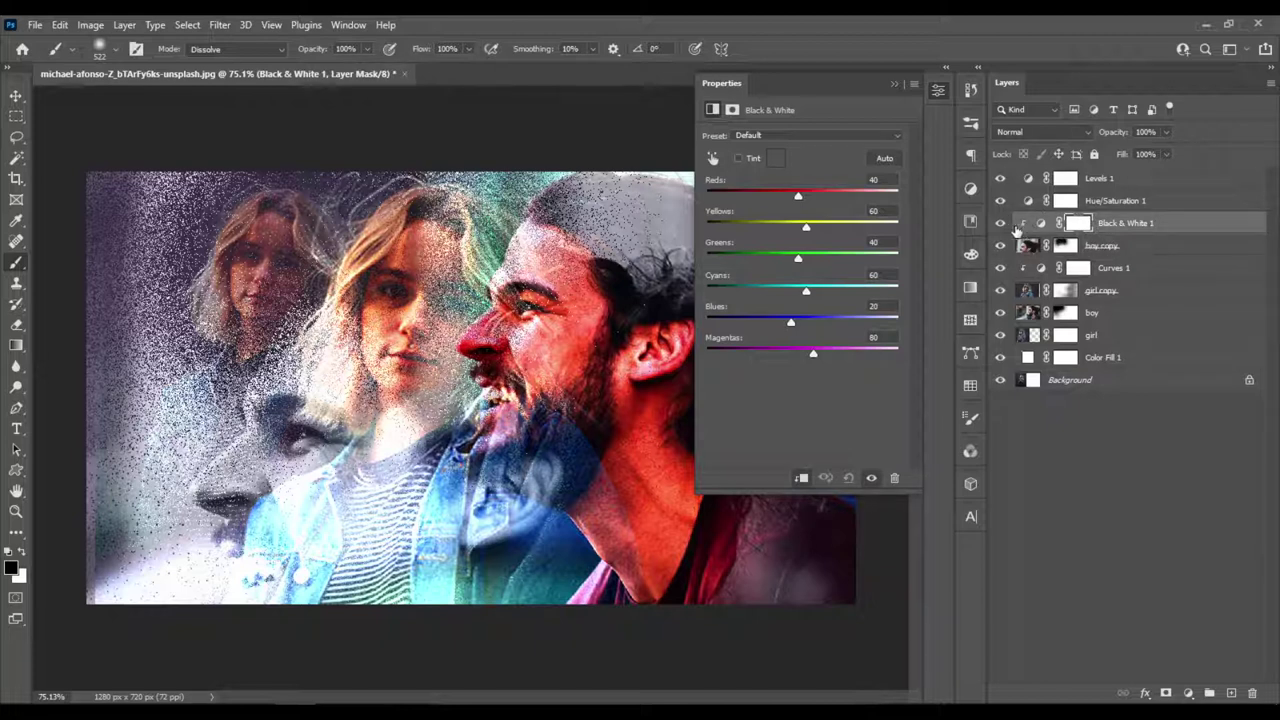
click(801, 478)
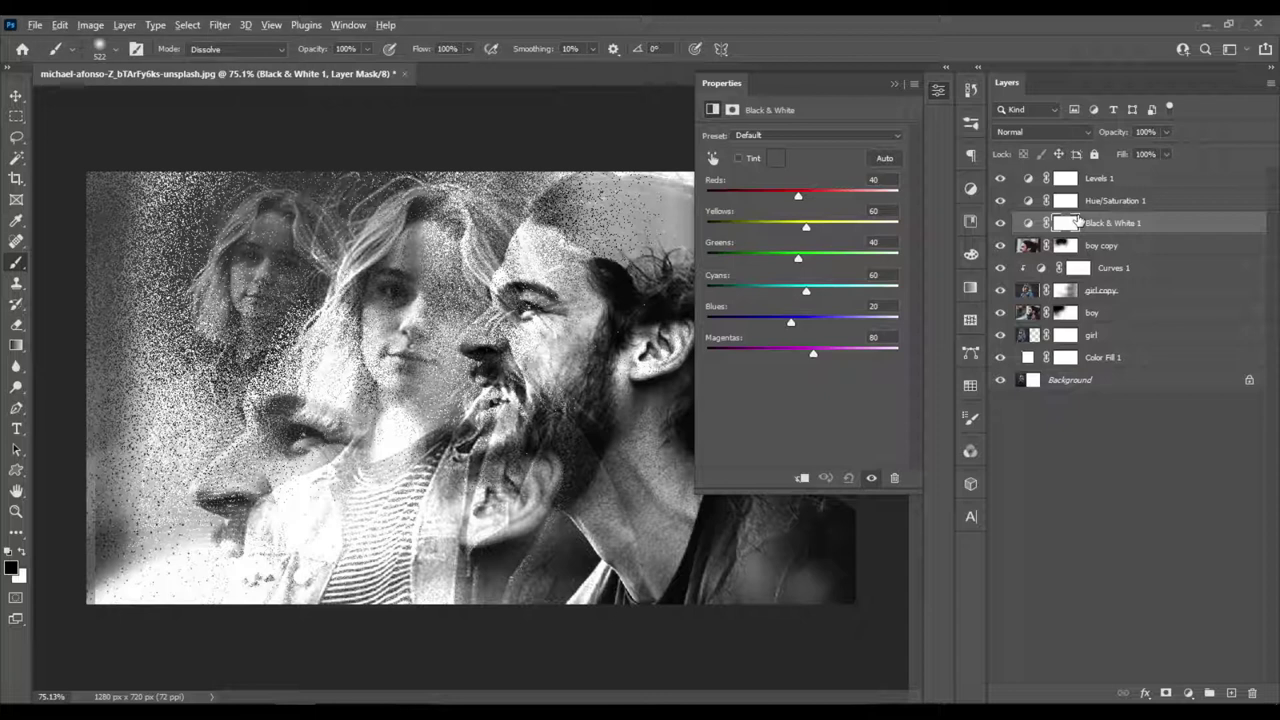
Step: Invert the Black & White mask and paint white over the man's face and the left girl
key(ctrl+i)
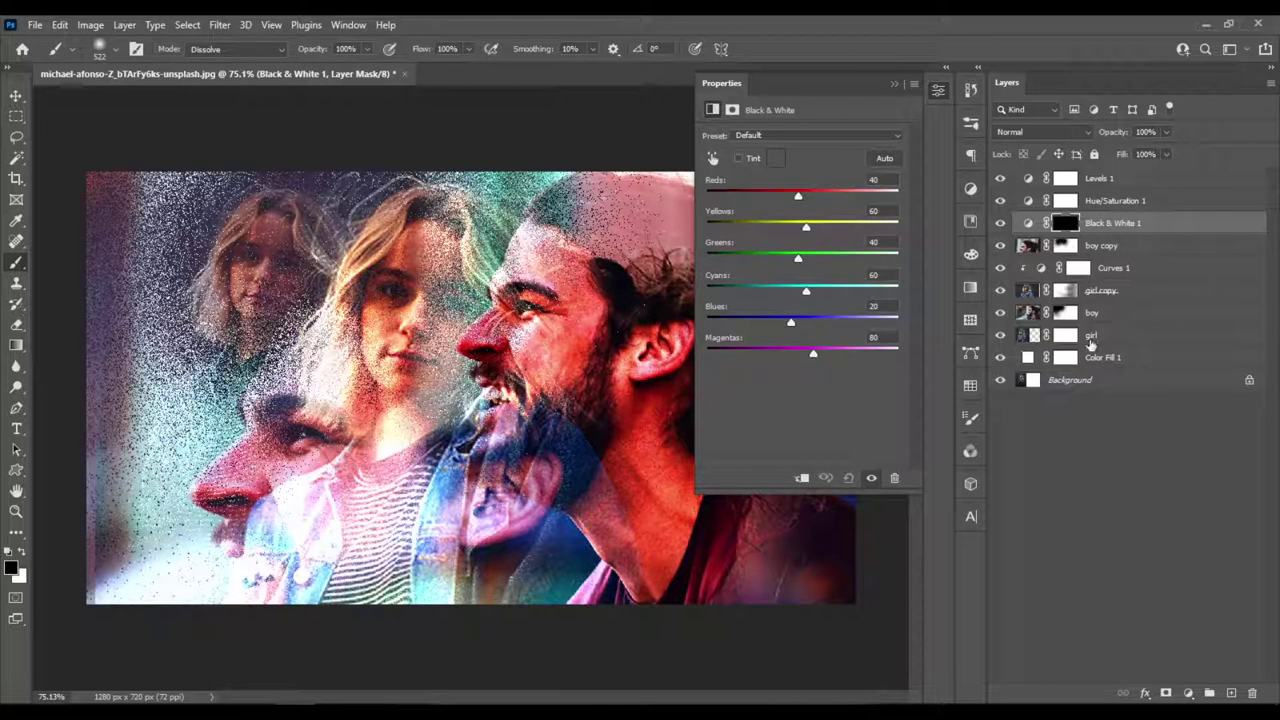
key(ctrl+i)
key(ctrl+i)
click(893, 83)
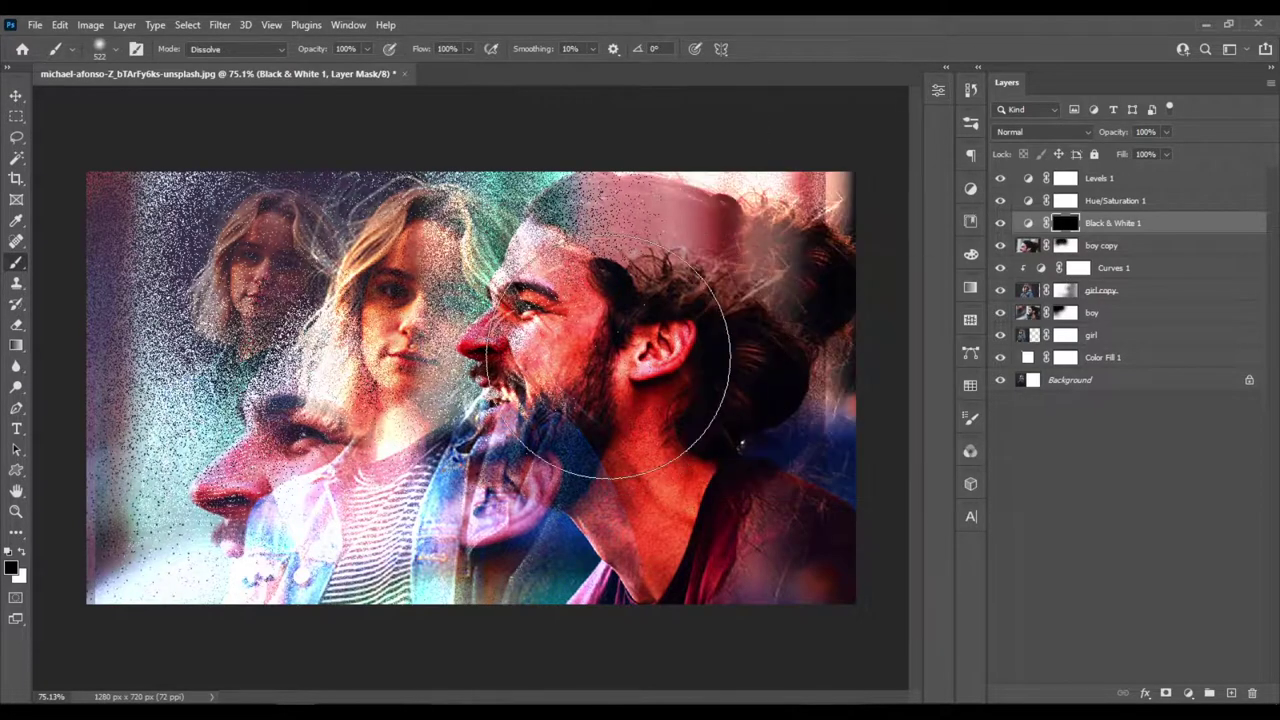
key(x)
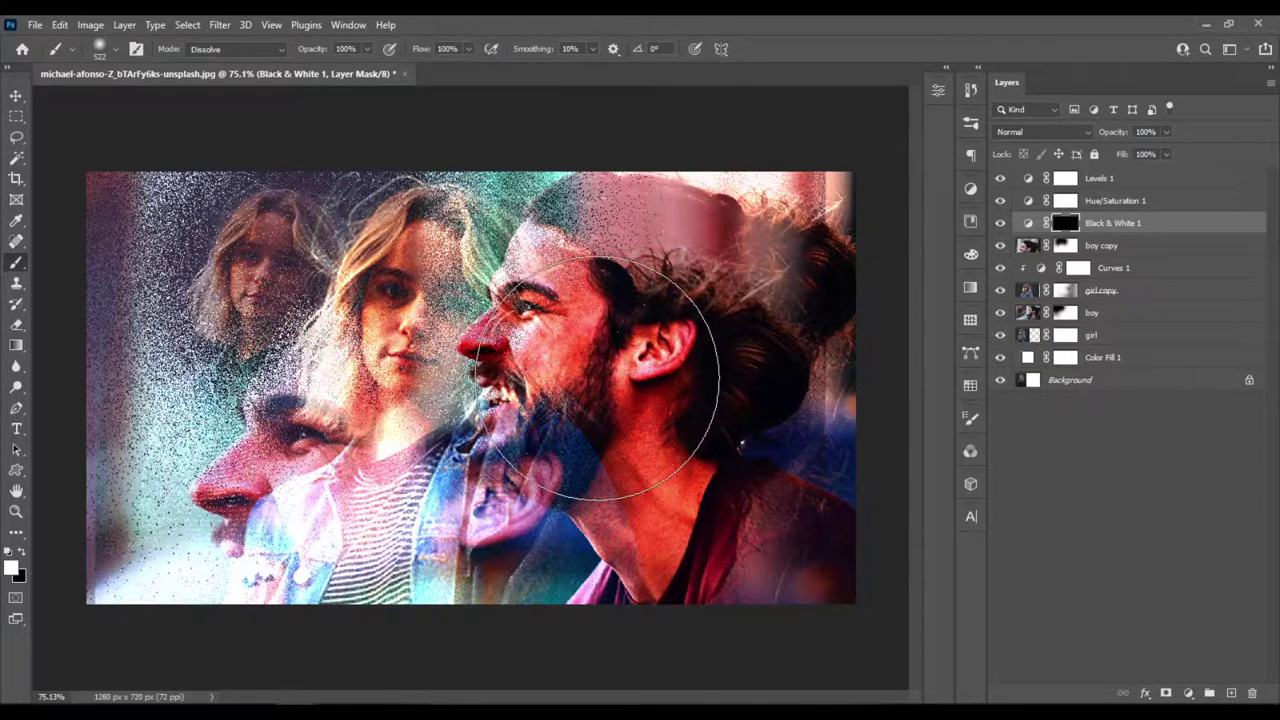
mouse_move(610, 360)
mouse_down()
mouse_move(614, 313)
mouse_move(572, 374)
mouse_move(575, 353)
mouse_move(612, 286)
mouse_move(646, 274)
mouse_move(665, 292)
mouse_move(713, 295)
mouse_move(682, 388)
mouse_move(583, 387)
mouse_move(555, 373)
mouse_move(589, 437)
mouse_move(690, 535)
mouse_up()
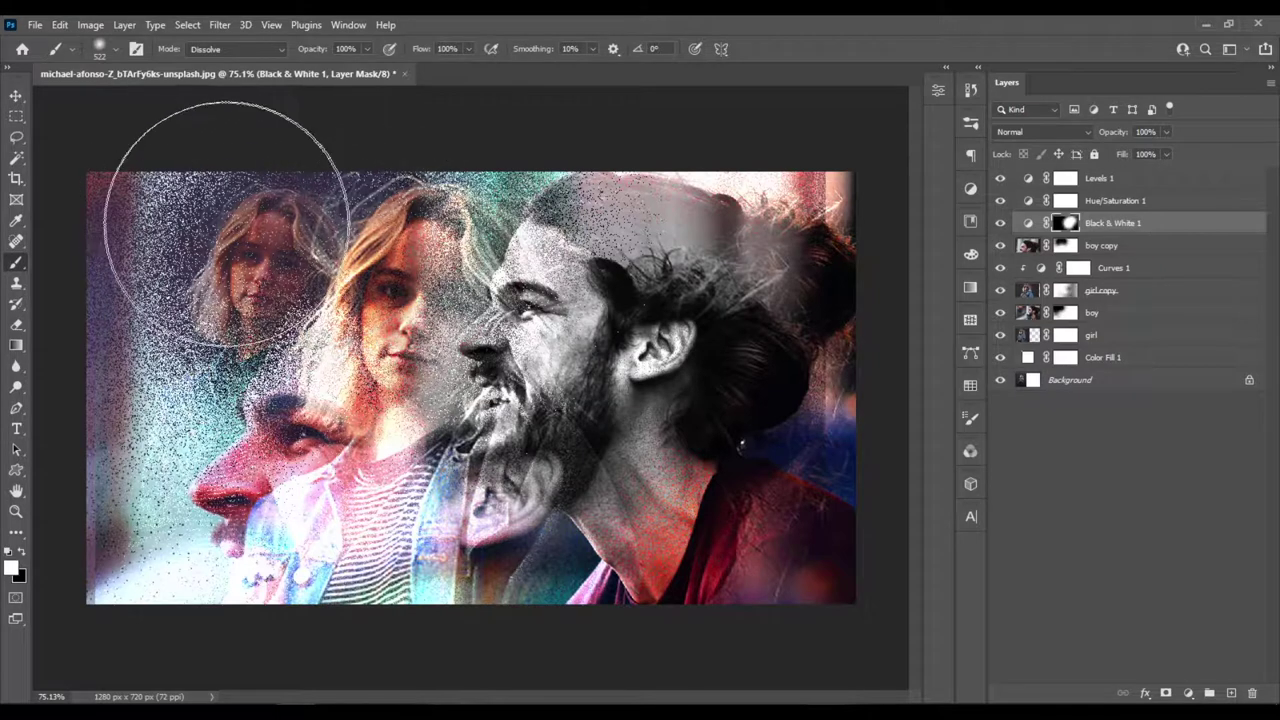
mouse_move(225, 222)
mouse_down()
mouse_move(229, 200)
mouse_move(186, 229)
mouse_up()
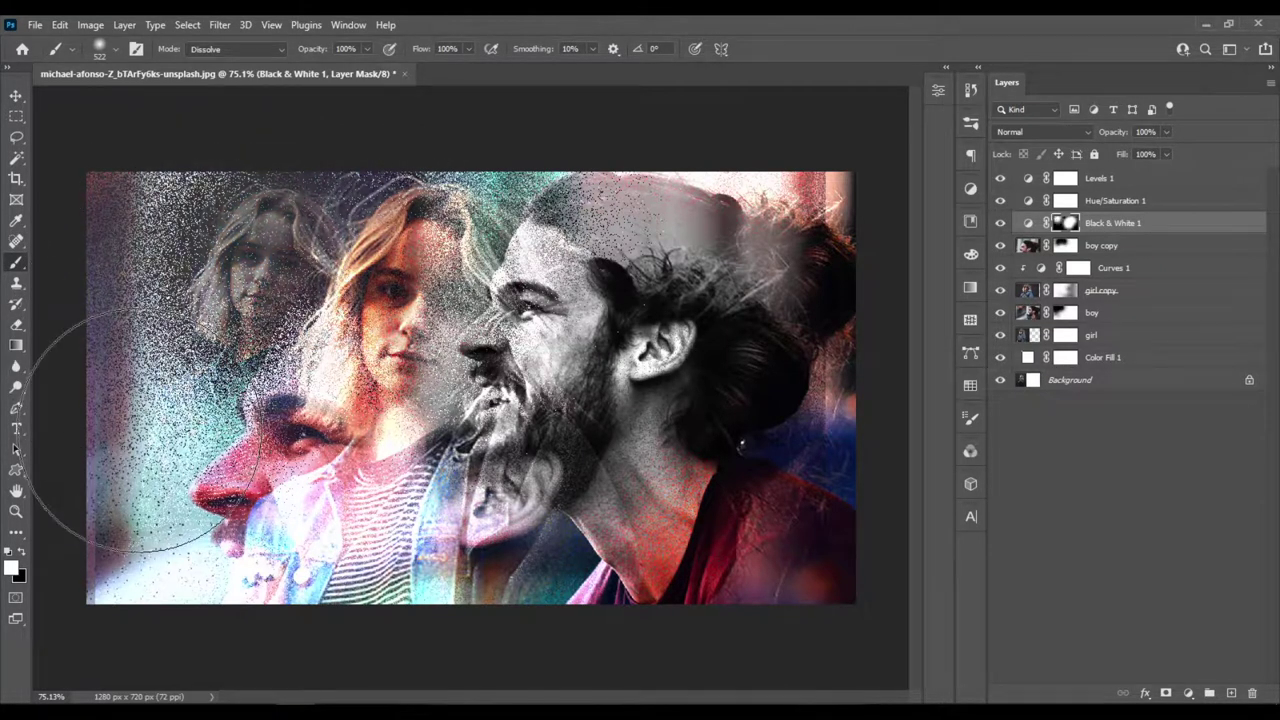
Step: Set the Black & White 1 layer's opacity to 80%
click(1166, 134)
drag(1151, 157, 1150, 157)
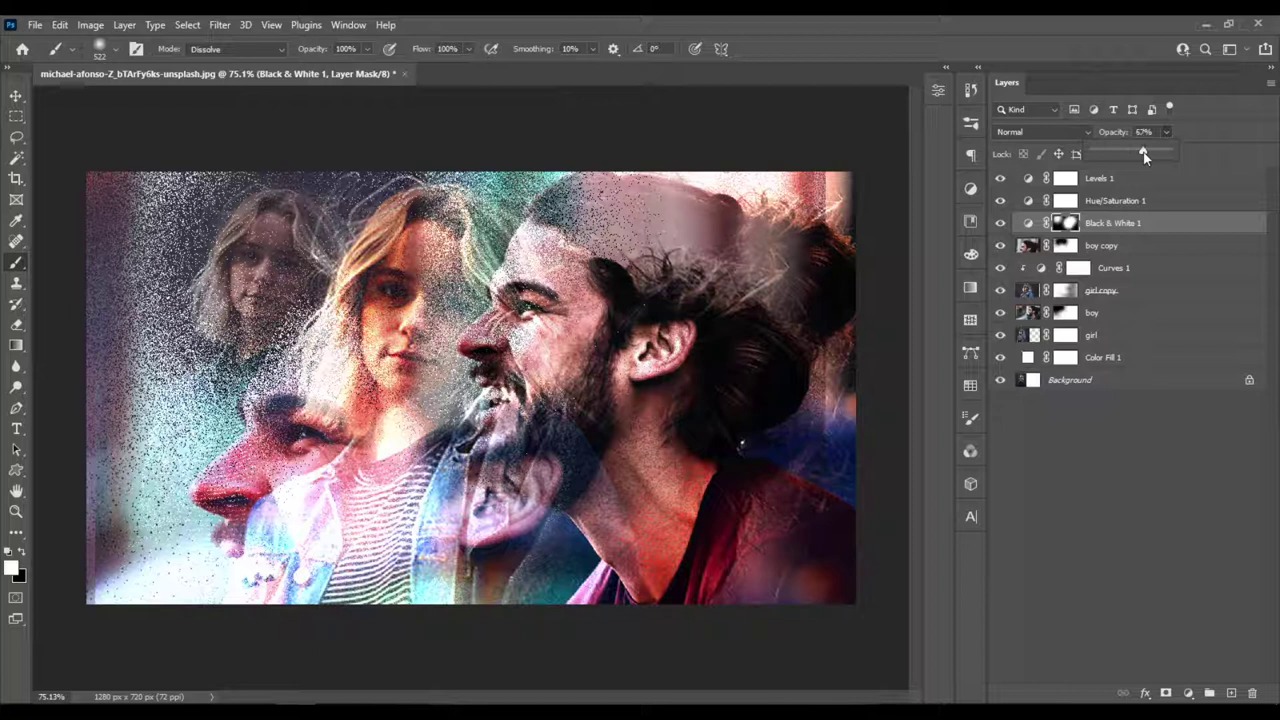
drag(1145, 157, 1136, 153)
drag(1141, 151, 1152, 152)
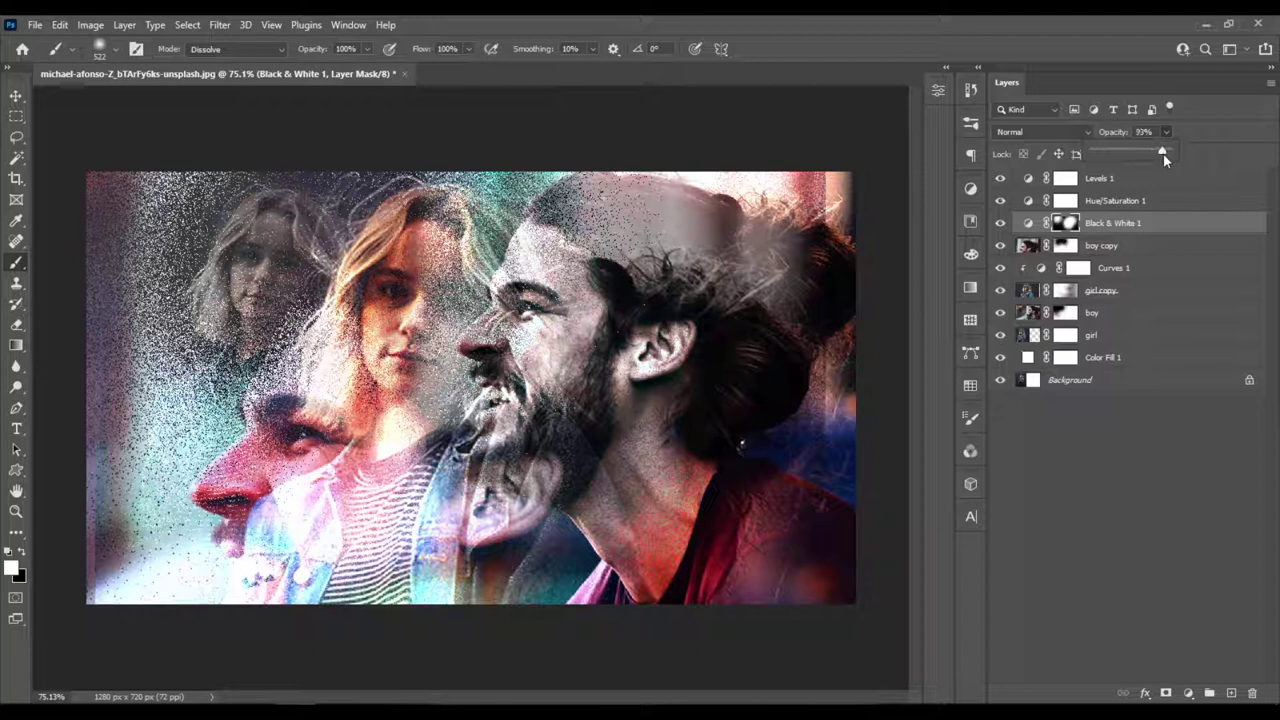
click(1158, 134)
text(80)
key(Return)
click(1189, 437)
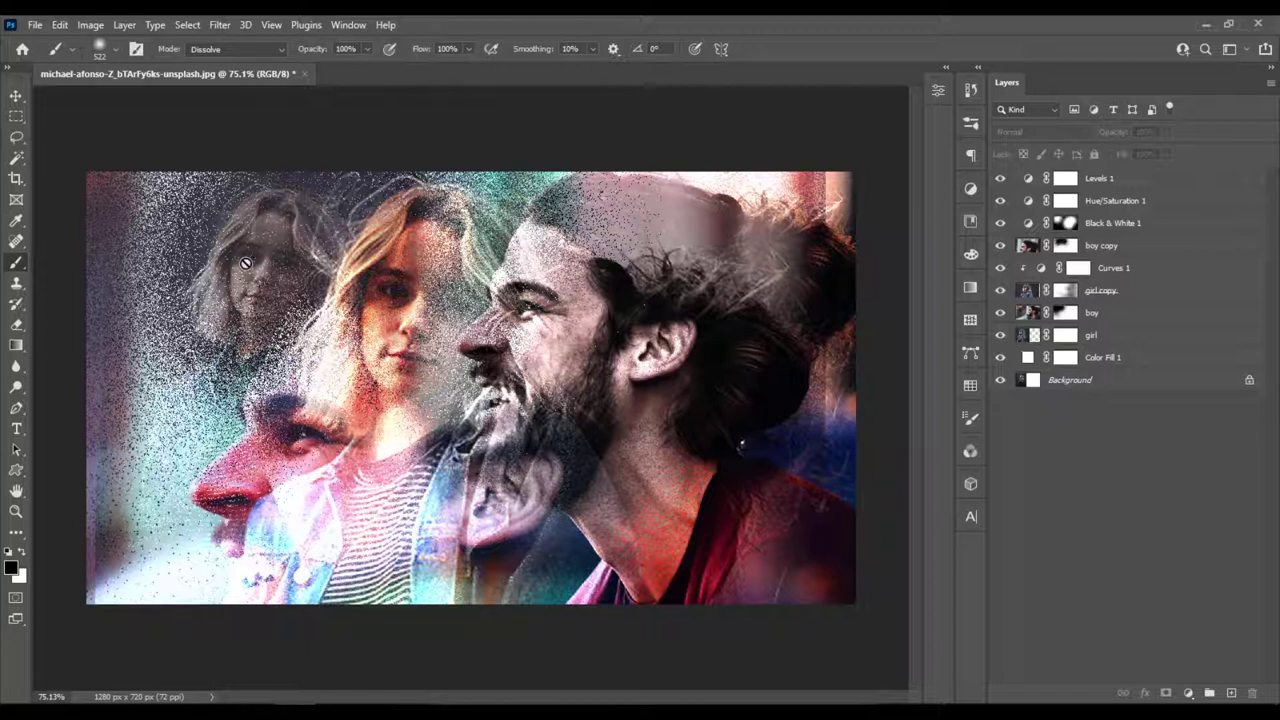
click(1131, 300)
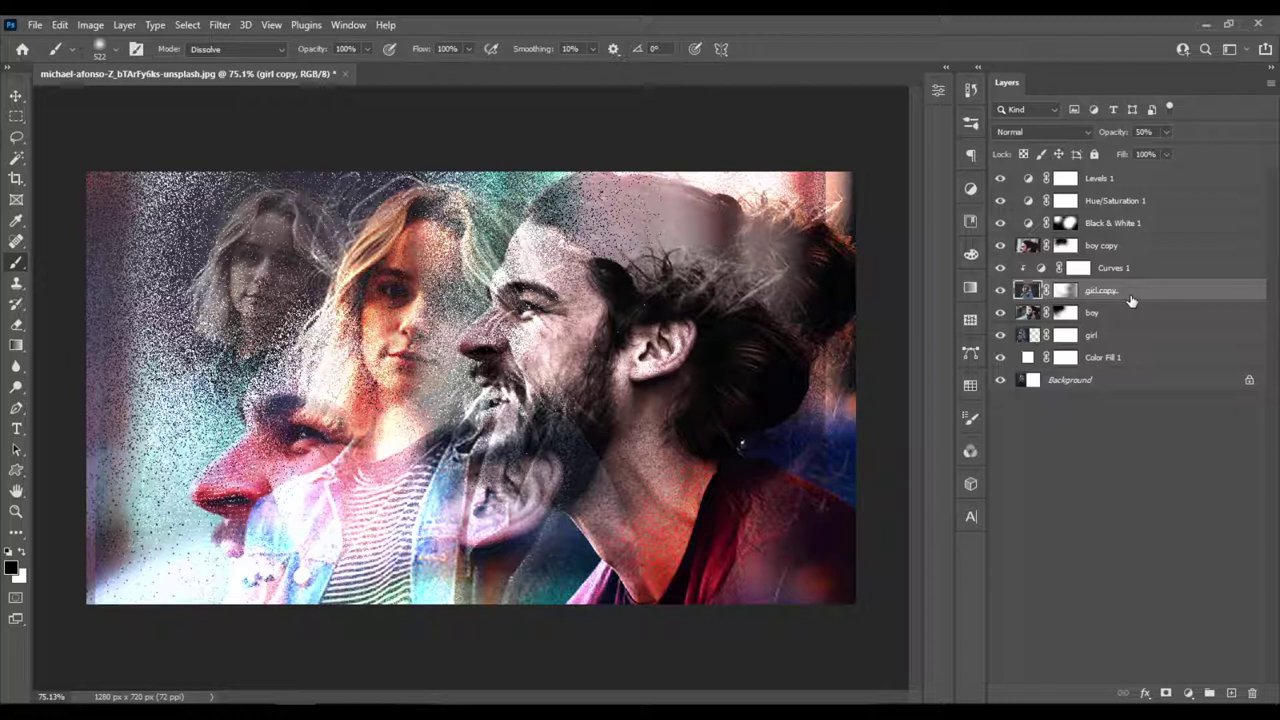
click(1118, 225)
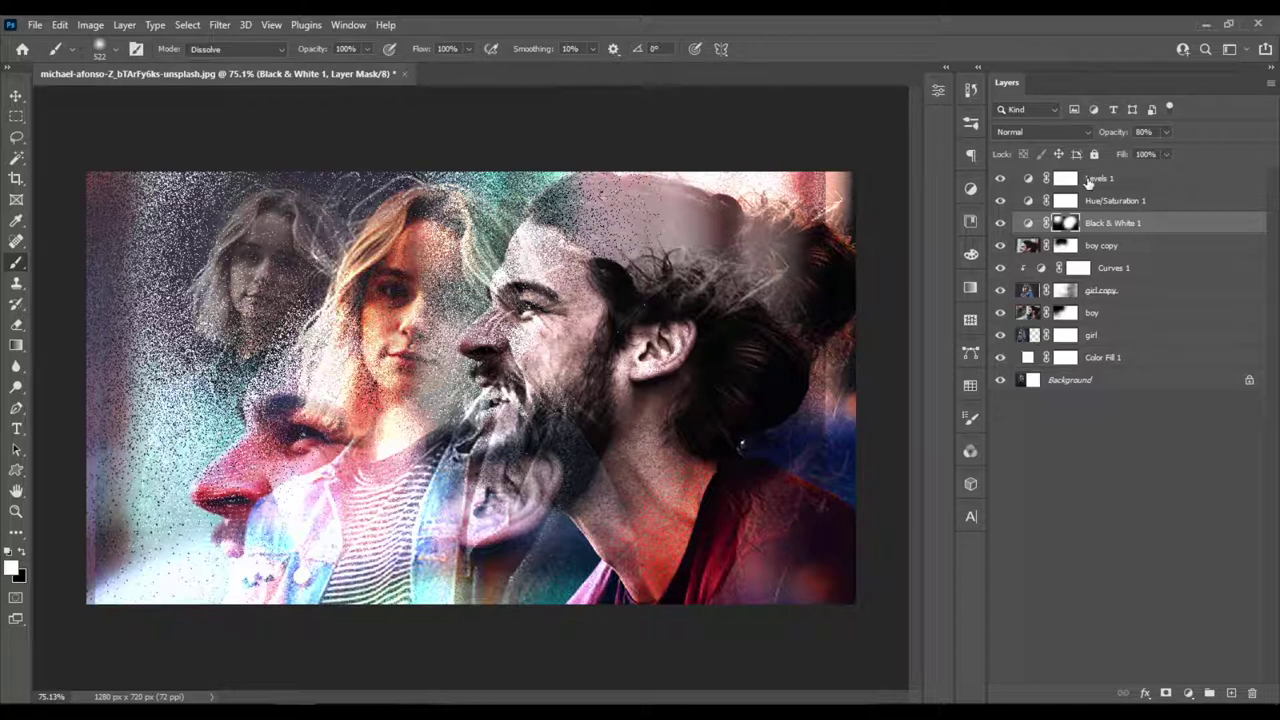
key(alt+period)
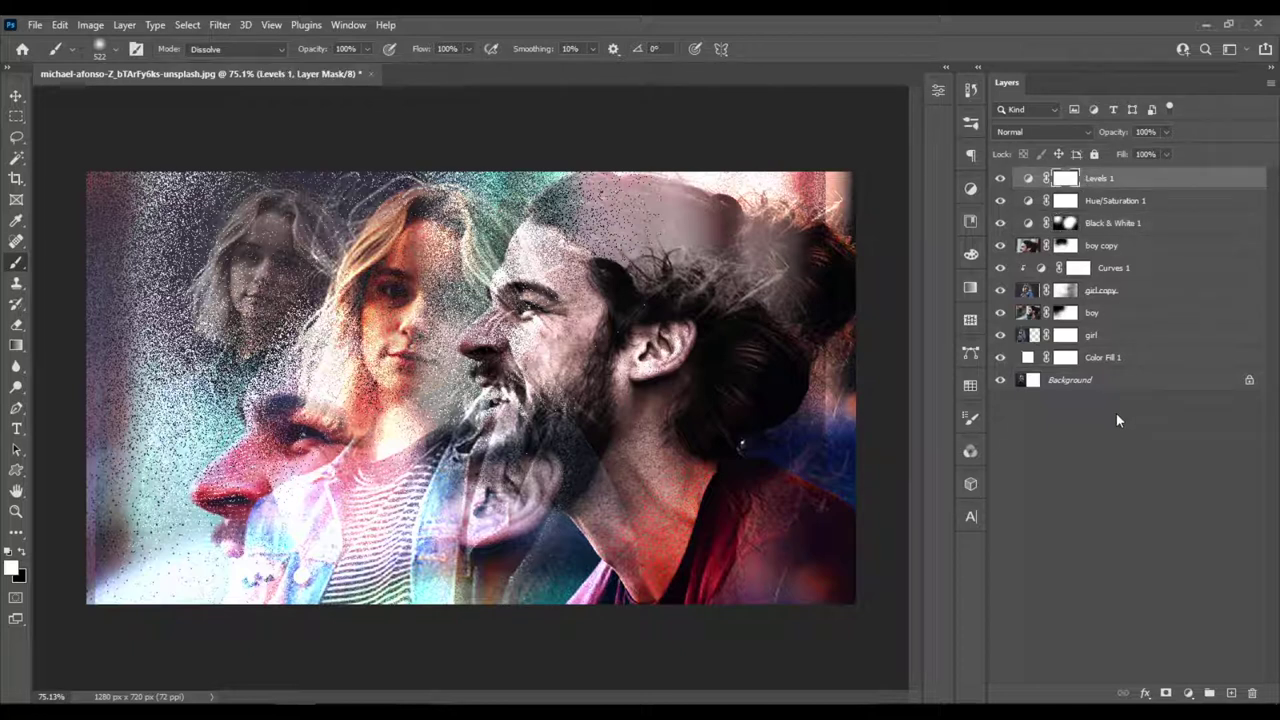